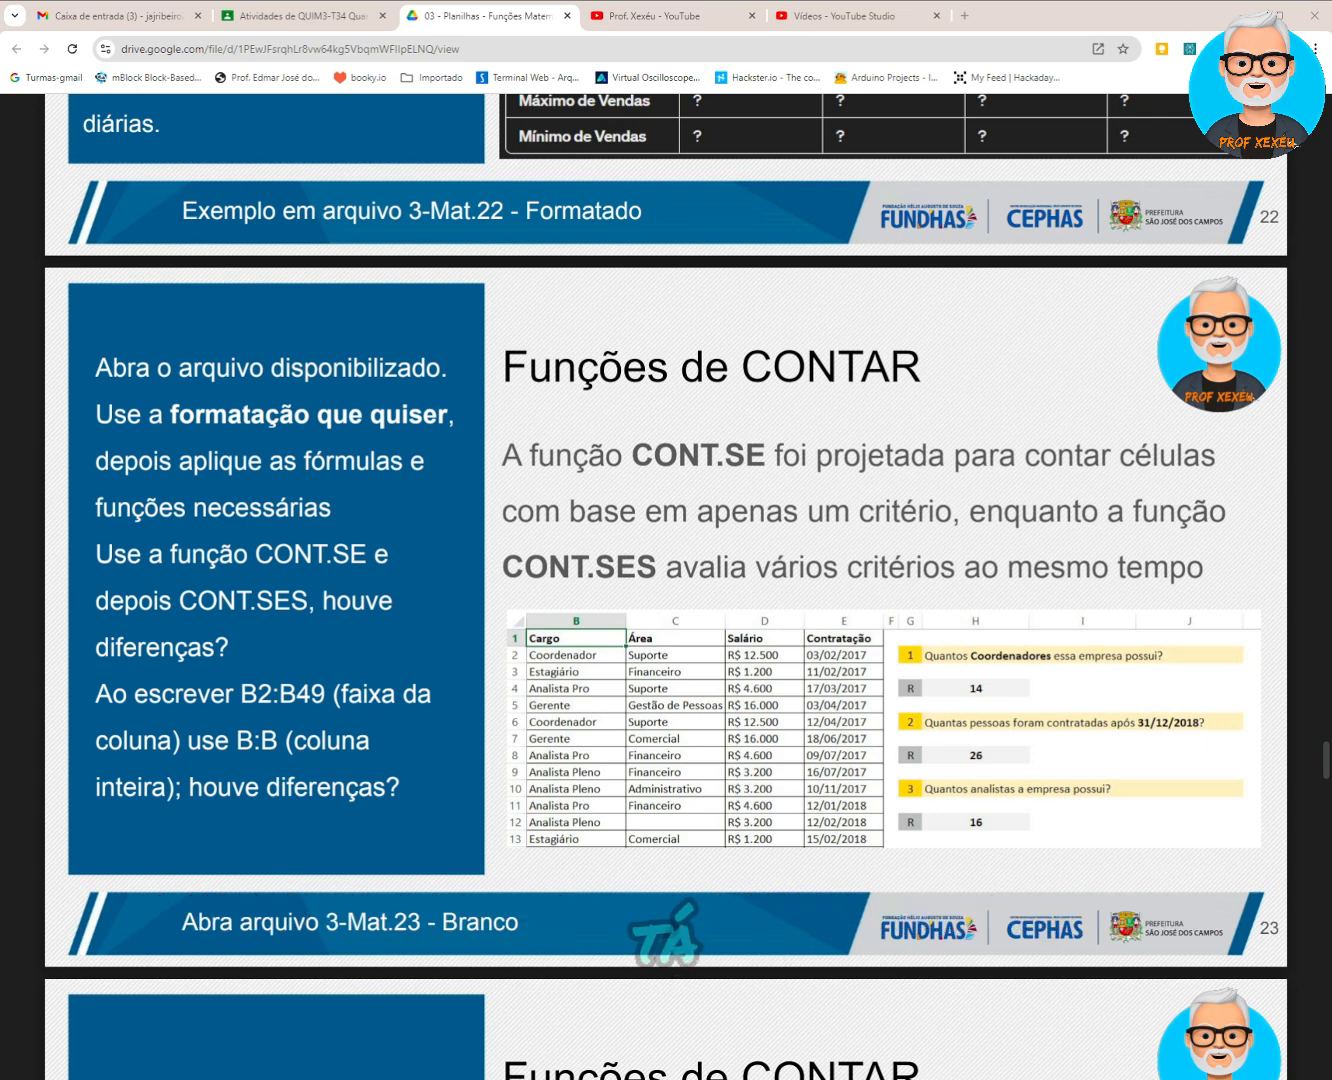
# - Review the "Funções de CONTAR" exercise and its CONT.SE answers on pages 23 and 24 of the PDF
pyautogui.scroll(-6, 666, 587)
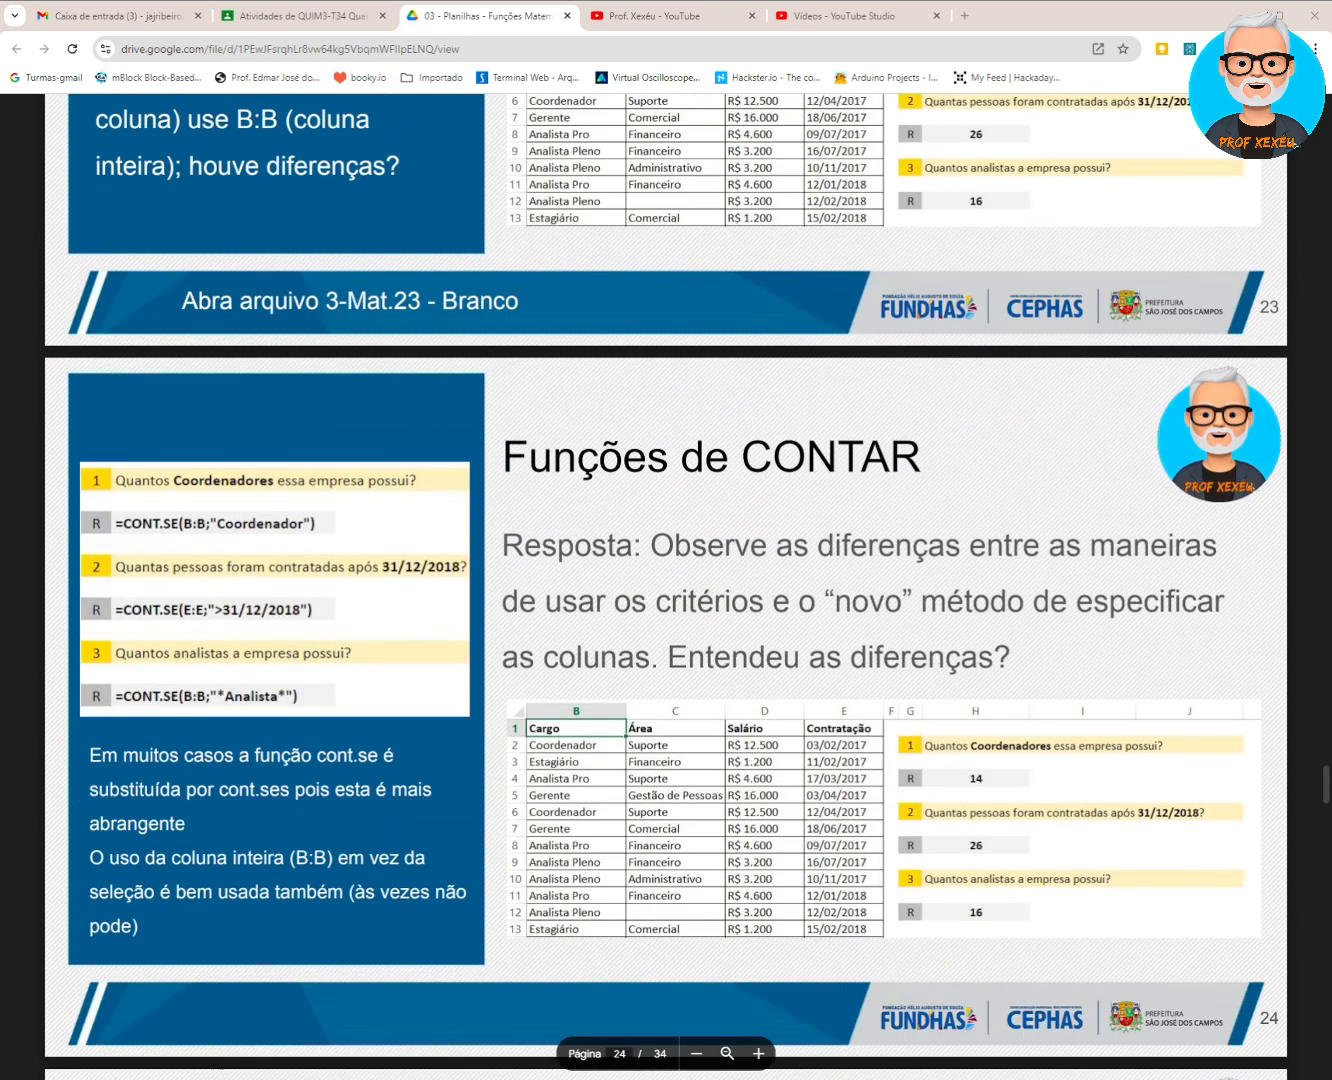
pyautogui.scroll(1, 666, 587)
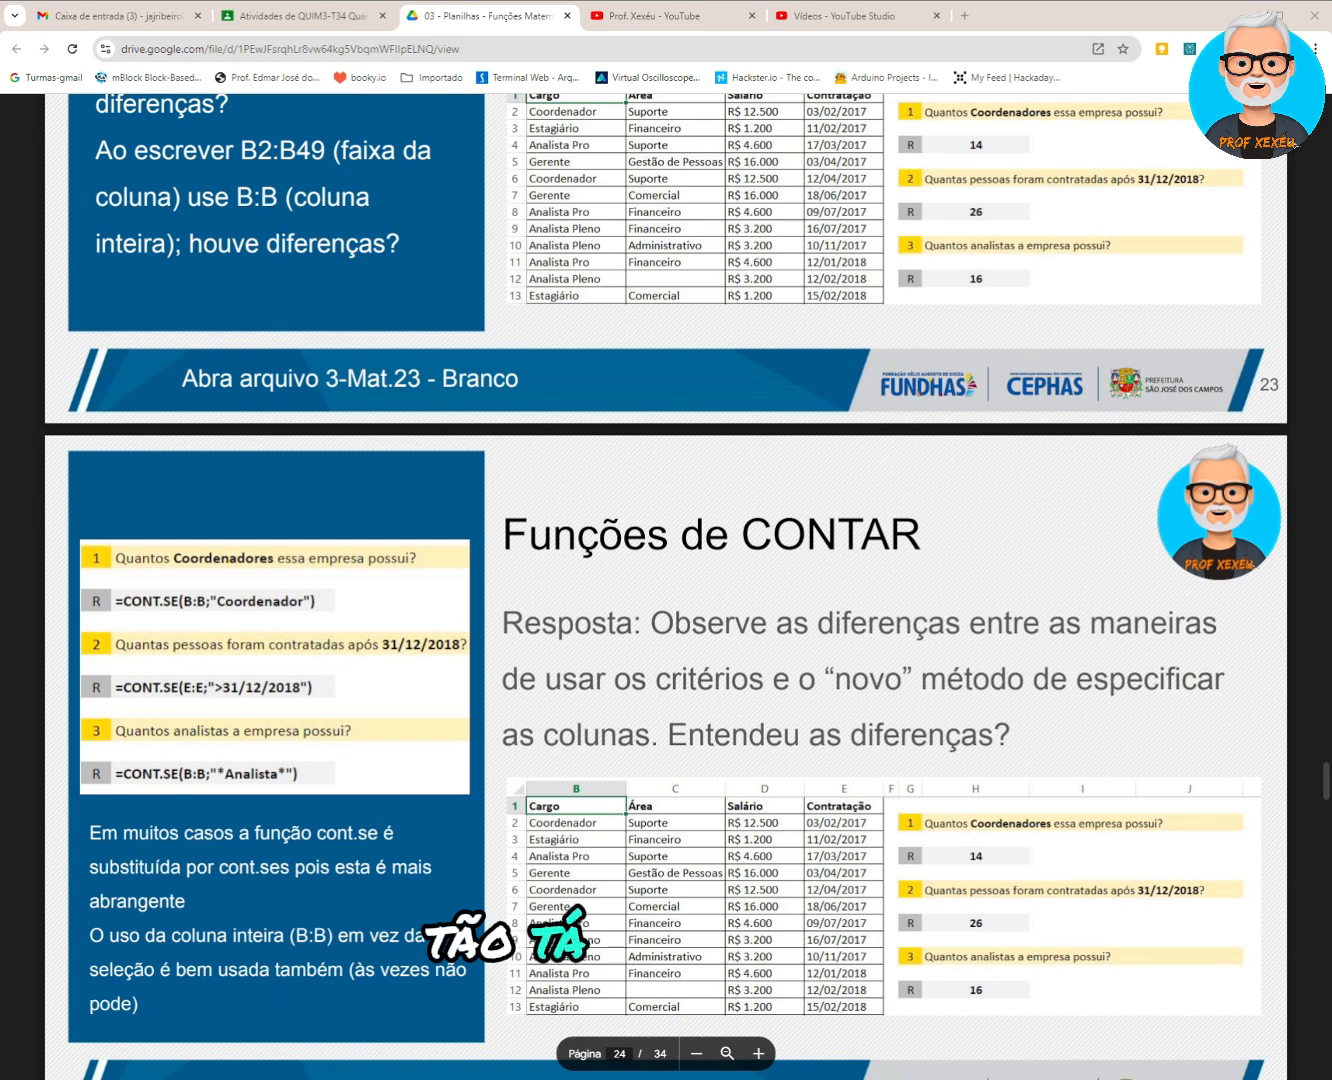
pyautogui.scroll(-1, 666, 587)
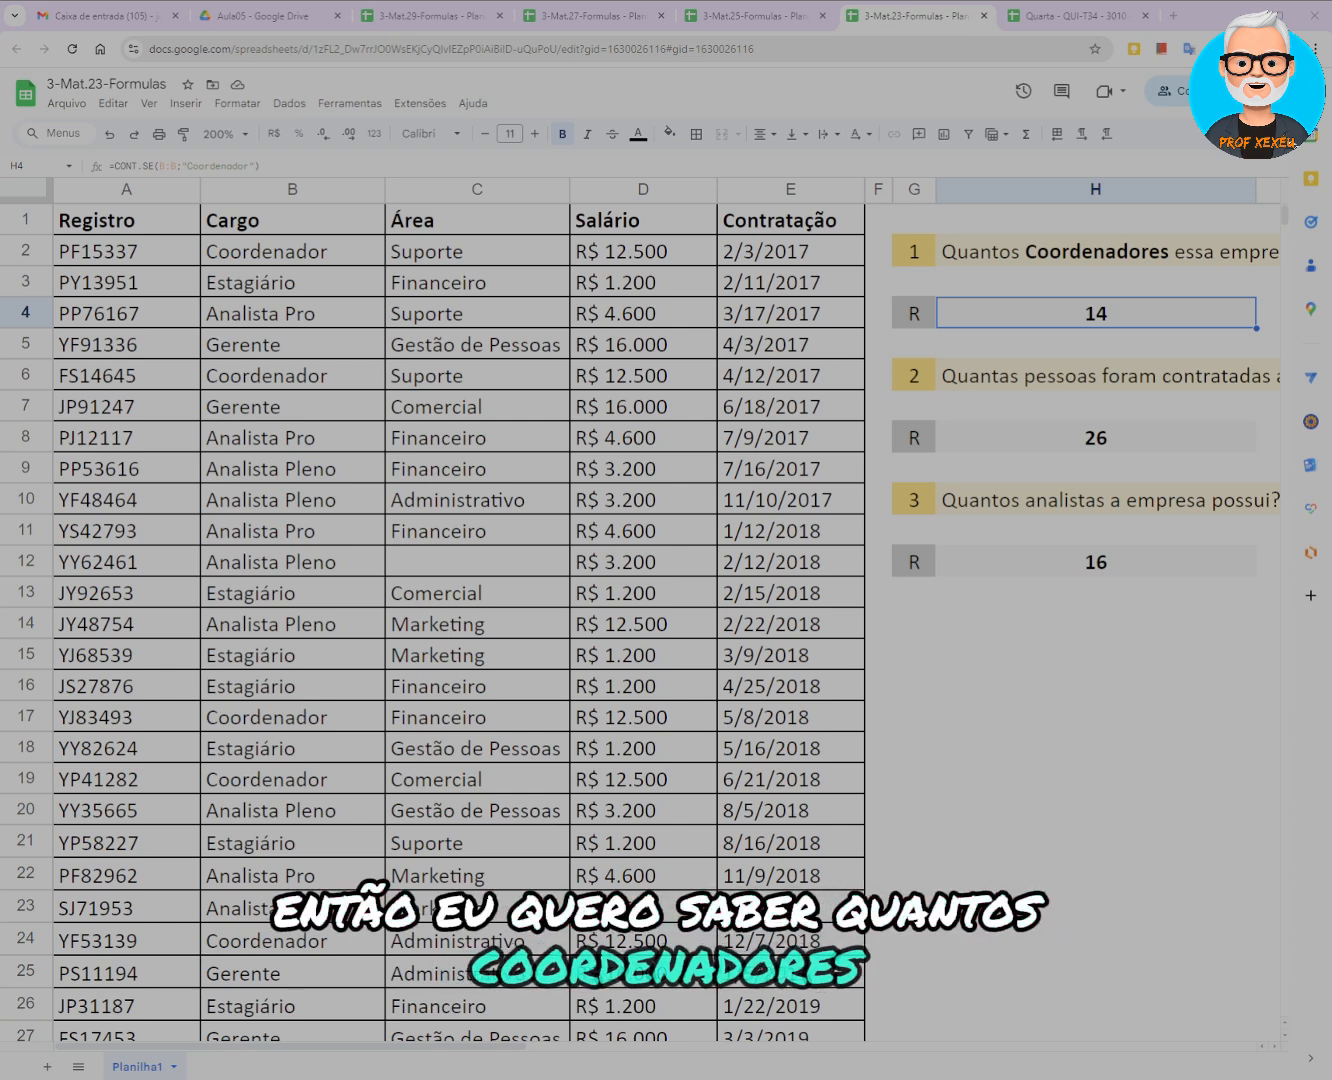
# - Switch to the 3-Mat.23-Formulas spreadsheet and examine the range and criterion of the coordinator count formula in H4
pyautogui.hscroll(2, 489, 1058)
pyautogui.hscroll(2, 489, 1058)
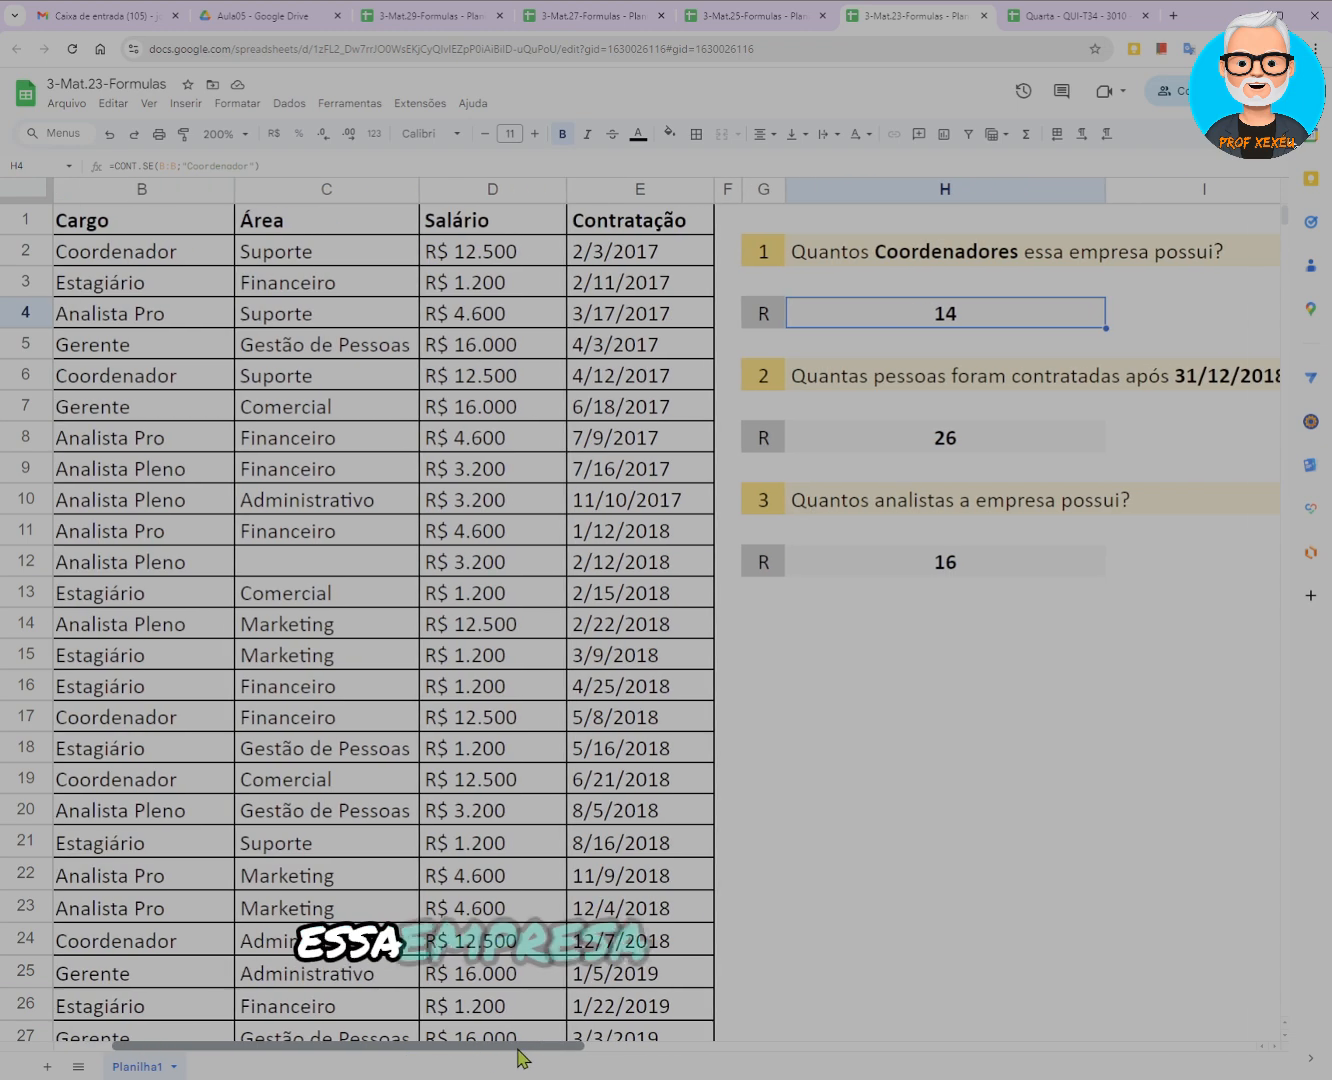
pyautogui.hscroll(-3, 504, 1059)
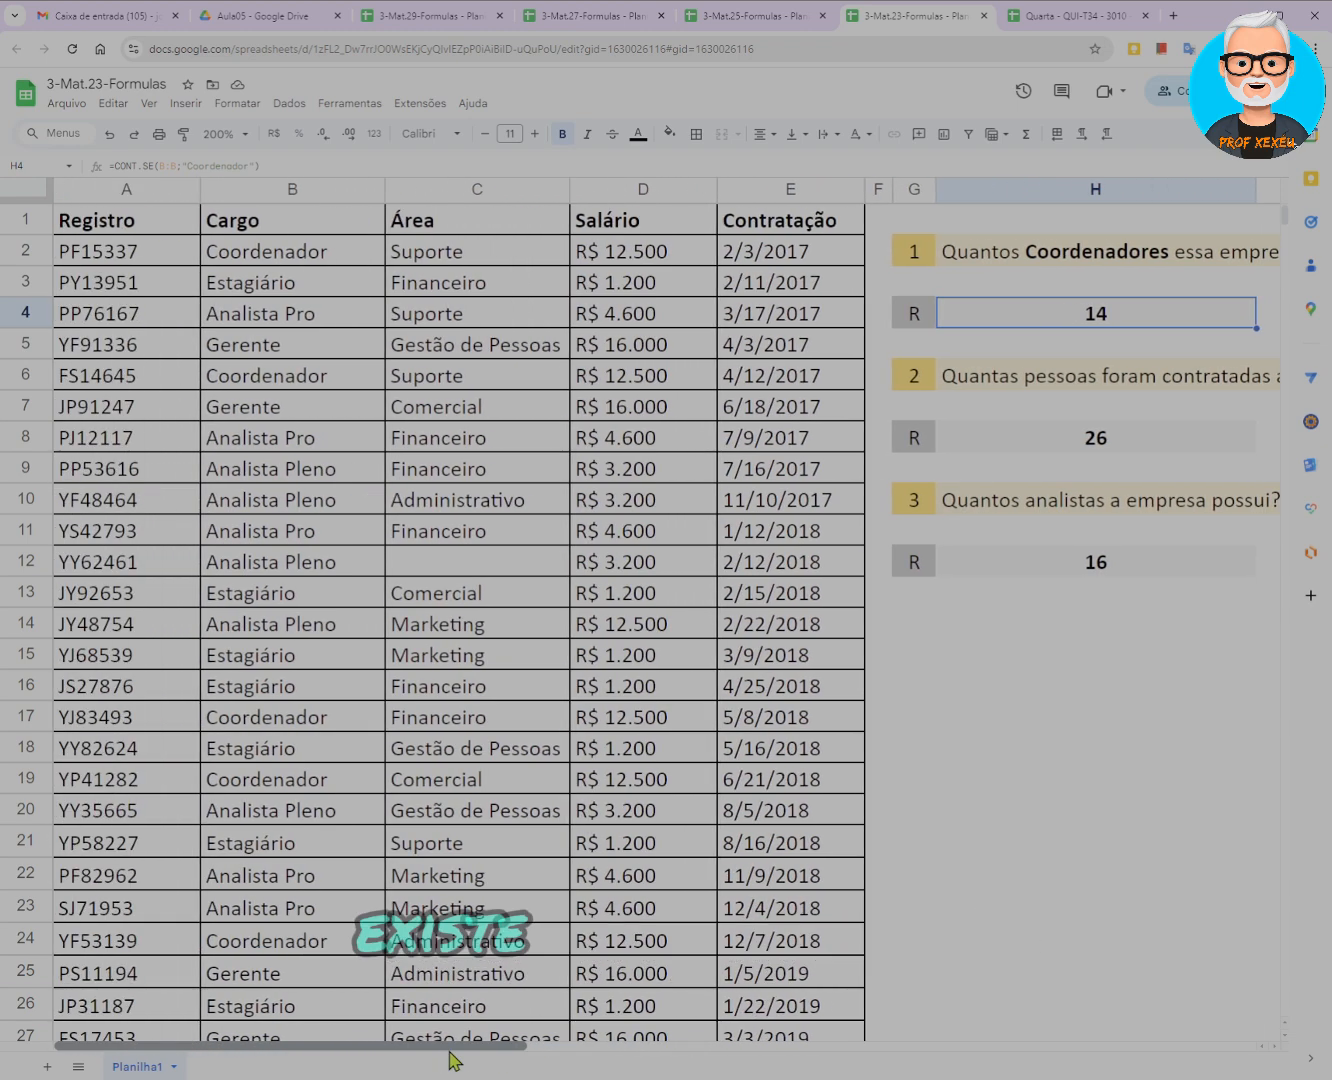
pyautogui.hscroll(2, 470, 1056)
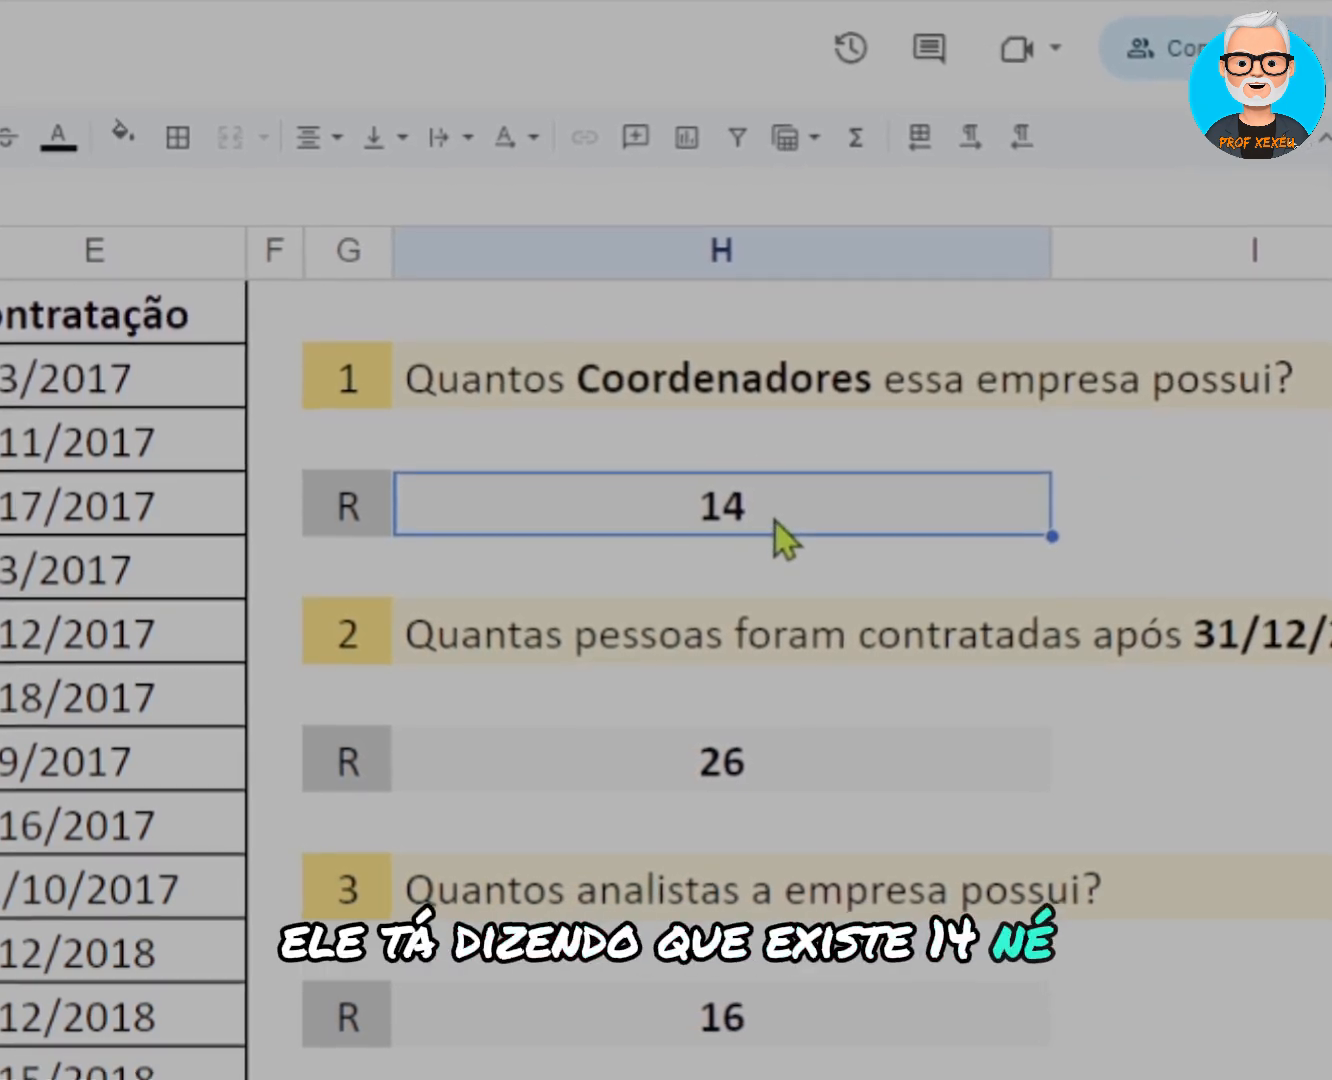
pyautogui.doubleClick(778, 505)
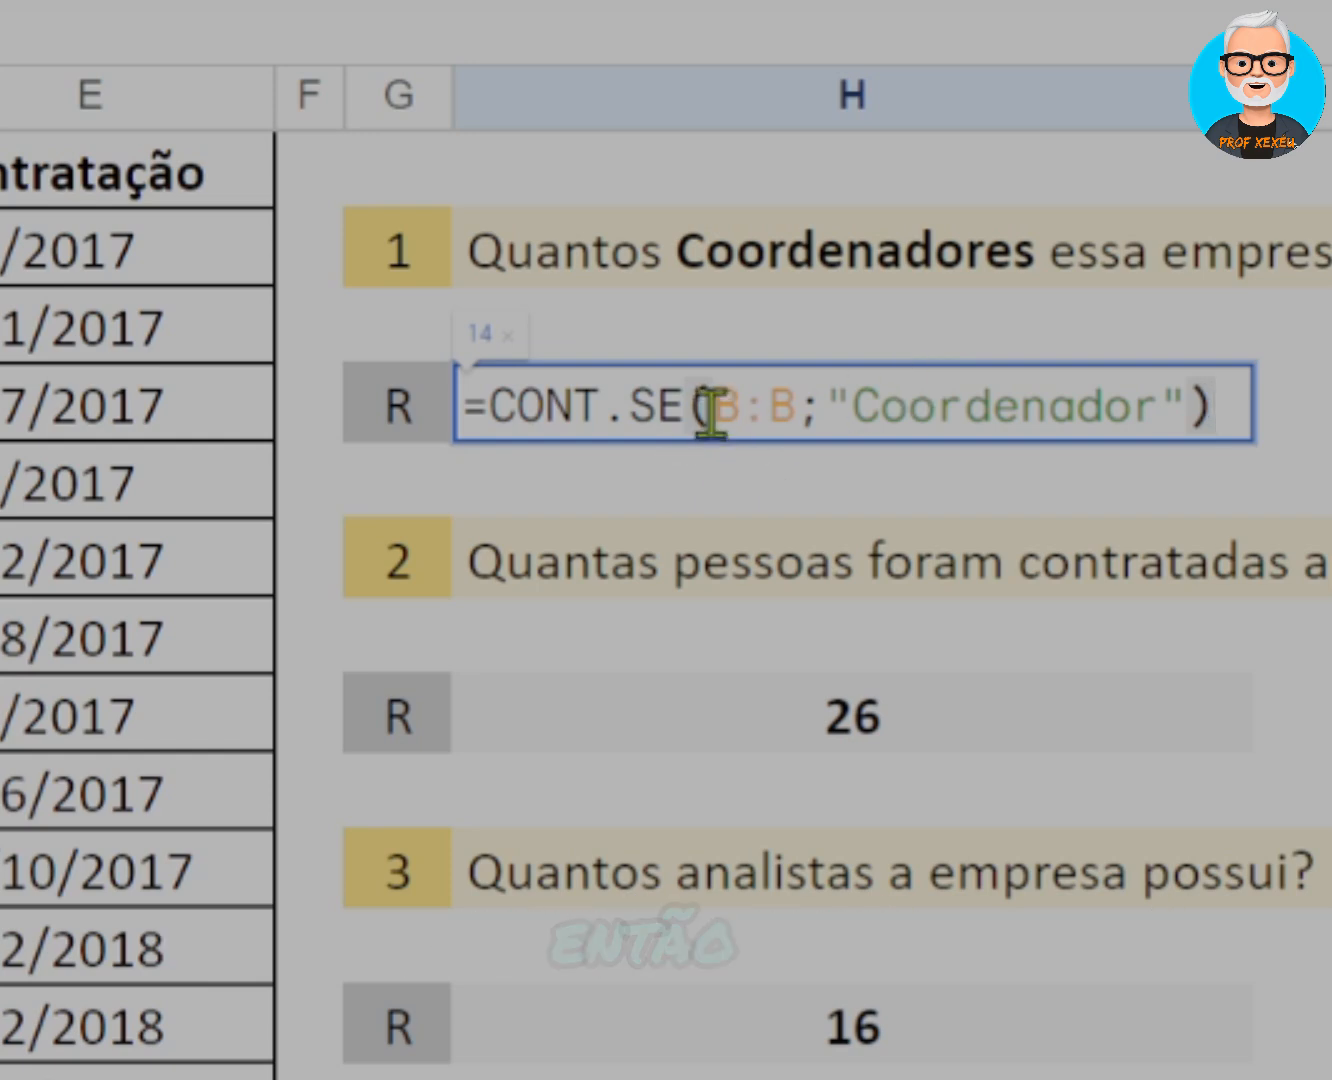
pyautogui.moveTo(708, 407); pyautogui.dragTo(795, 413)
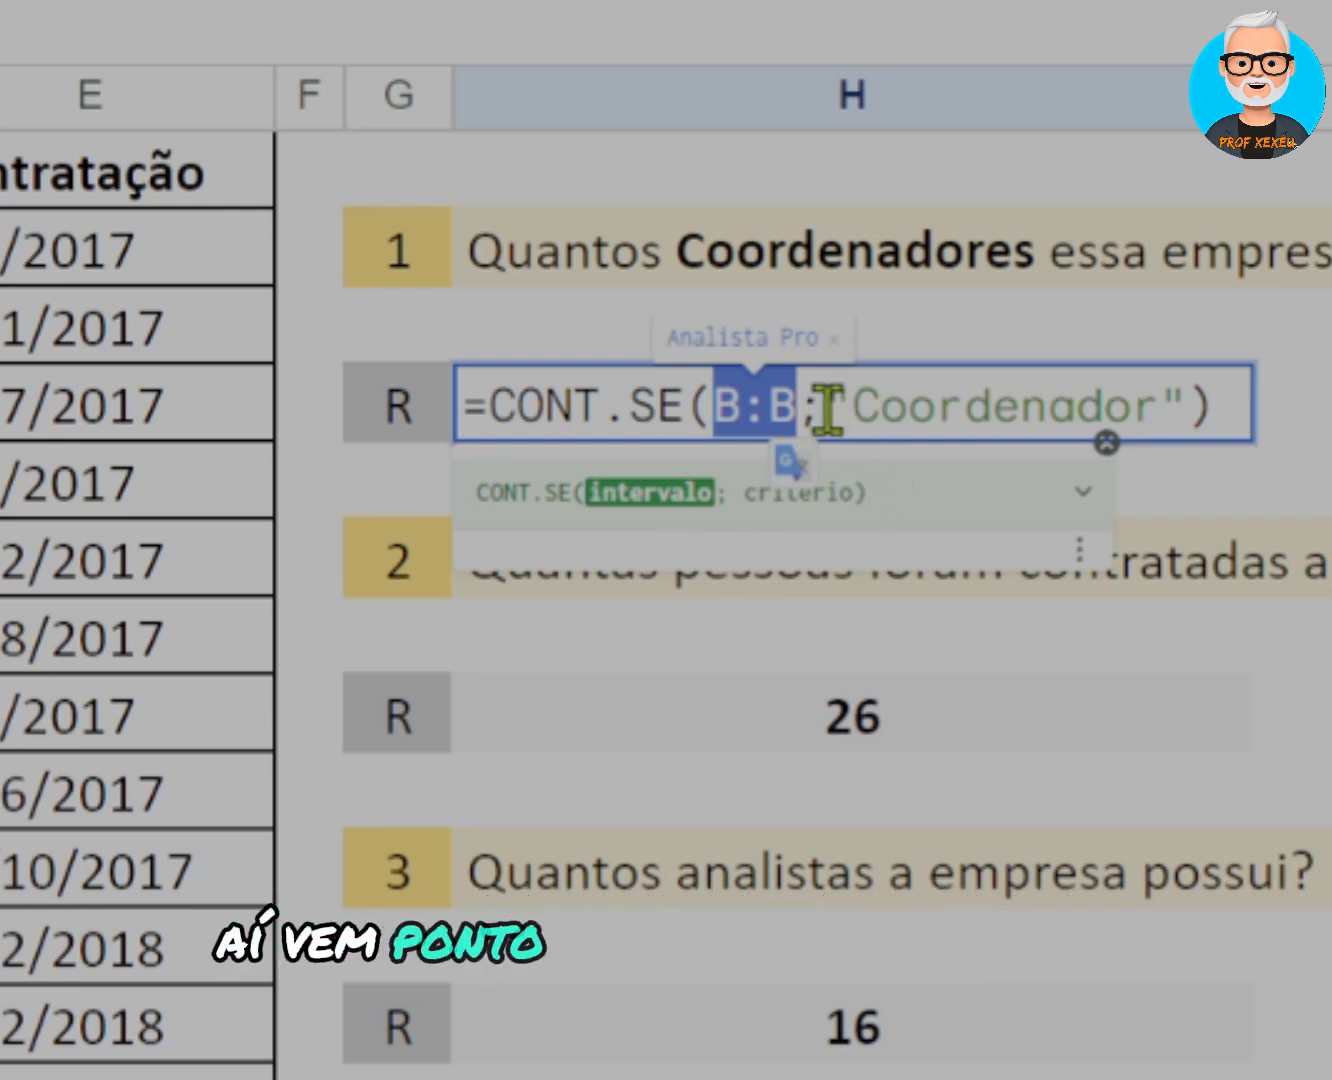
pyautogui.moveTo(831, 405); pyautogui.dragTo(1190, 397)
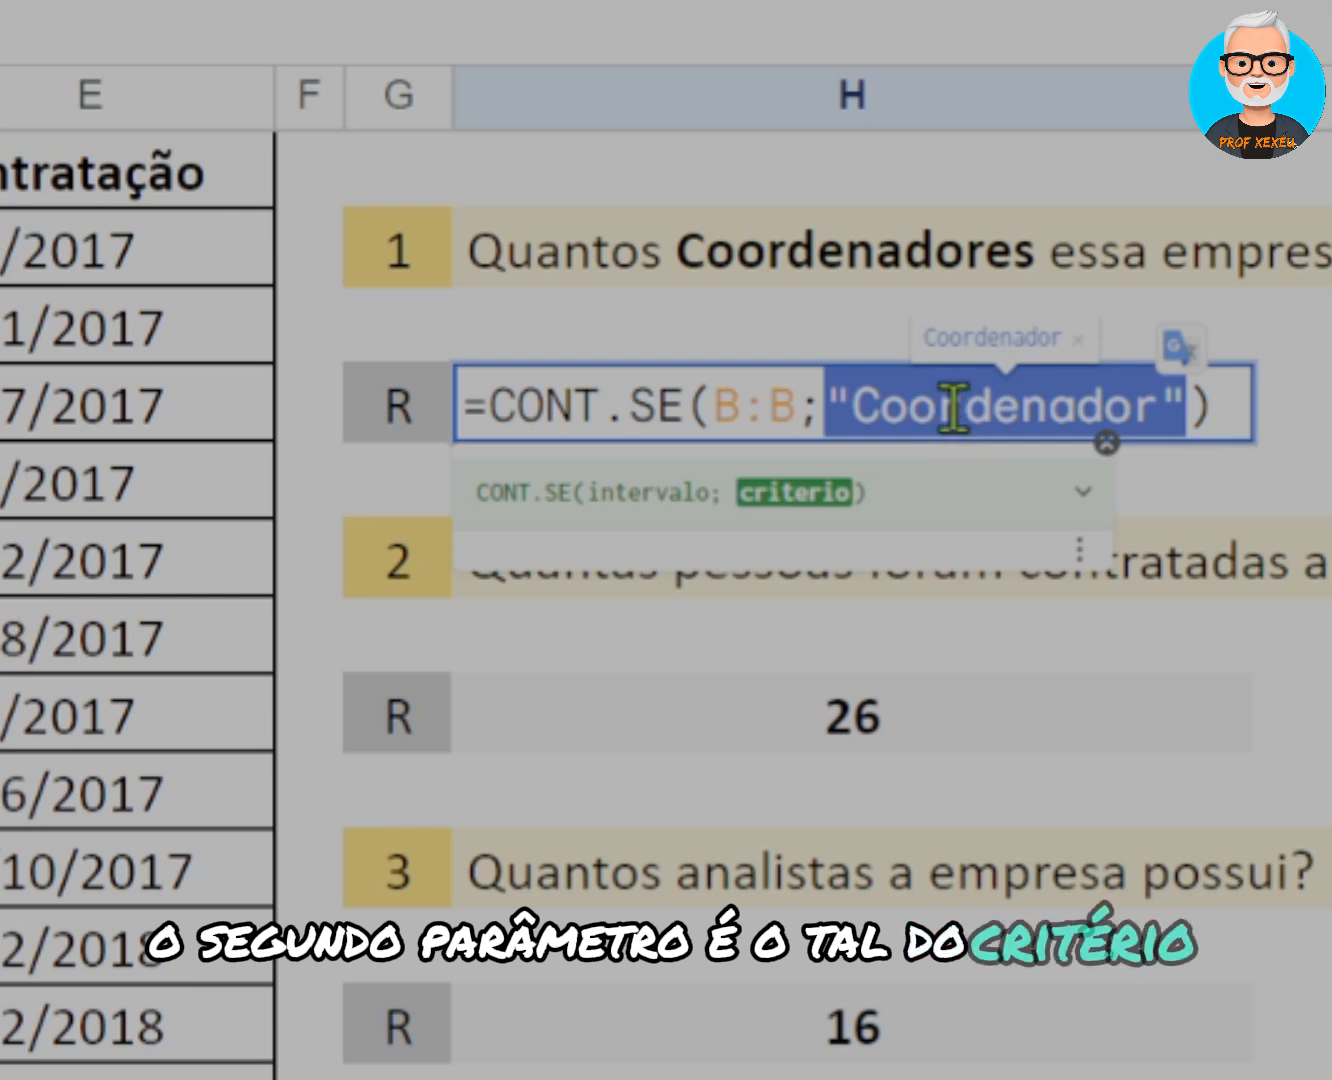
# - Read the expanded CONT.SE function help for the formula in H4, including its example and parameter descriptions, and collapse it
pyautogui.click(748, 405)
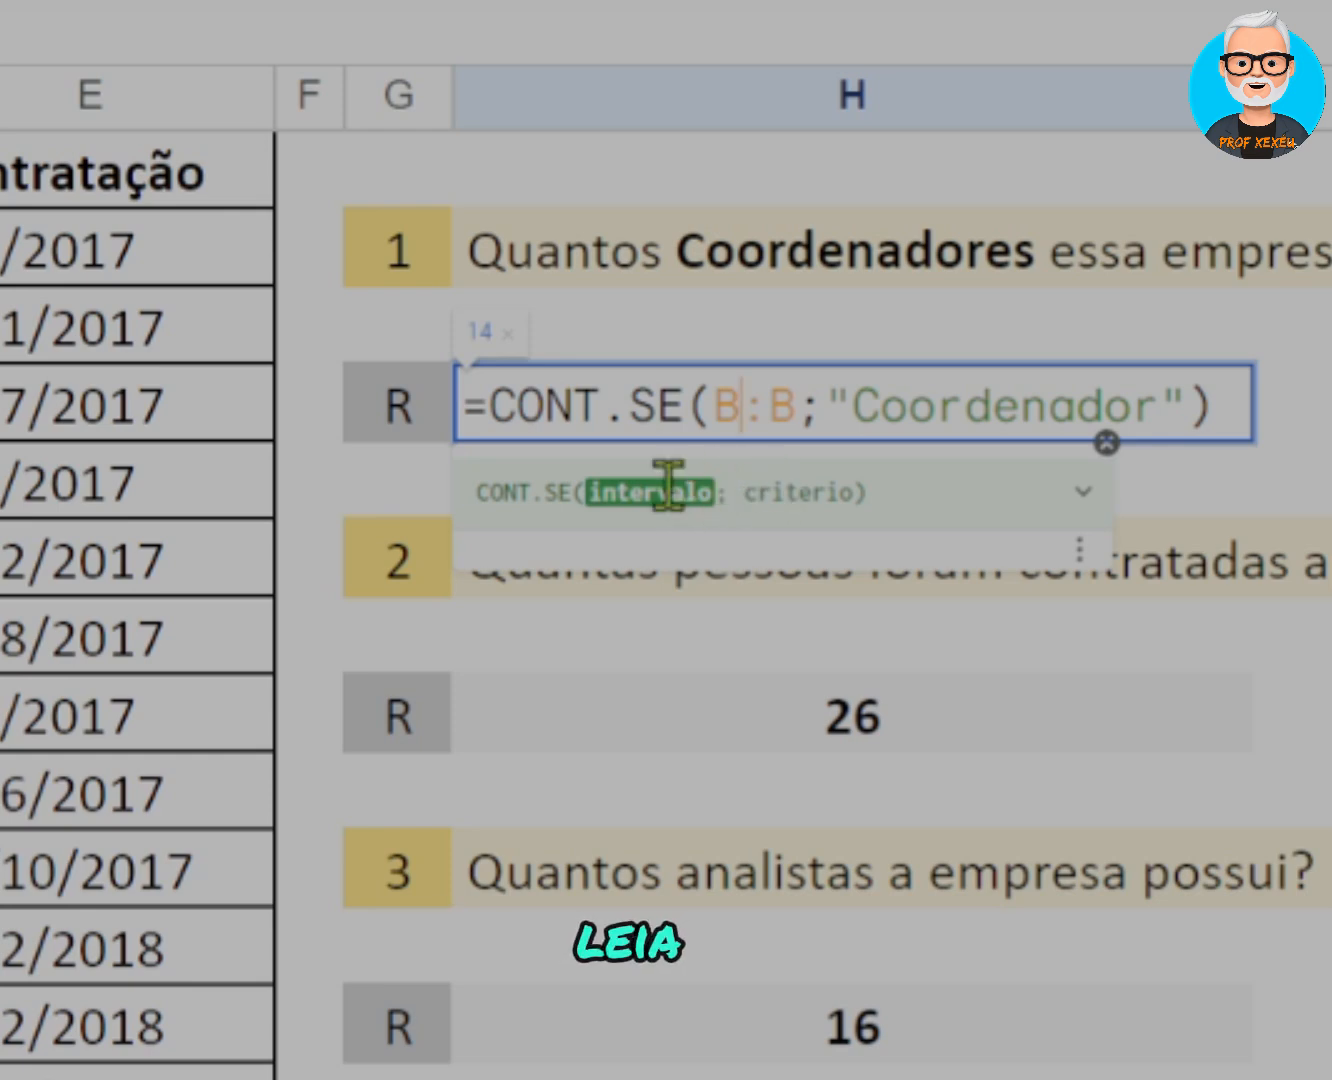
pyautogui.click(1083, 495)
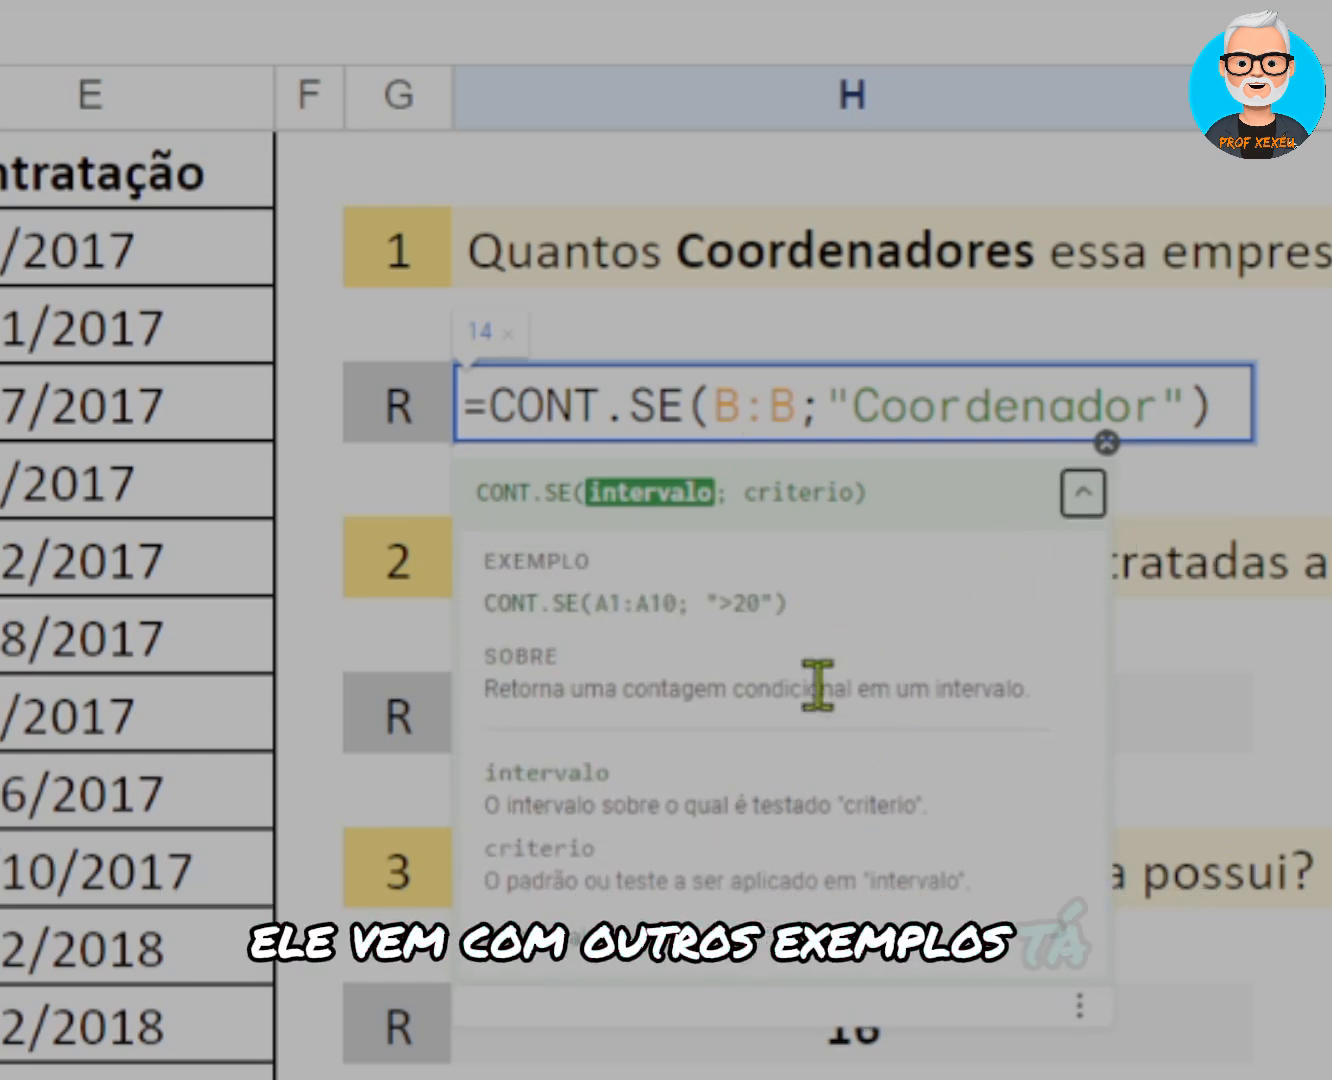
pyautogui.click(1082, 498)
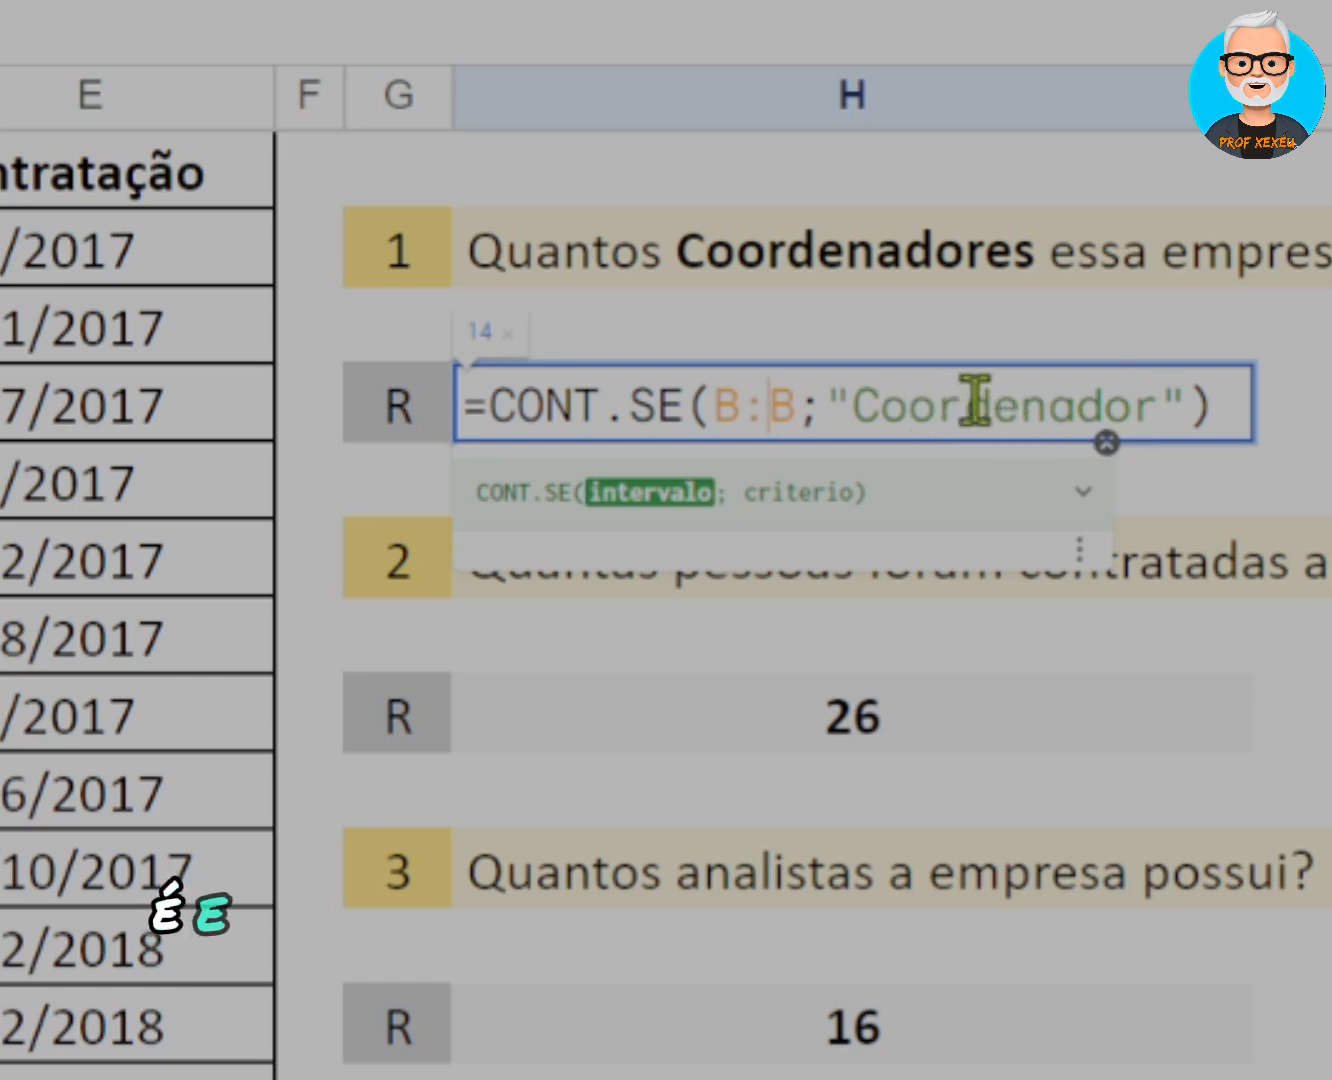
# - Highlight the "Coordenador" criterion and the whole-column range B:B in H4's formula, and leave the cell without changes
pyautogui.moveTo(879, 405)
pyautogui.mouseDown()
pyautogui.moveTo(1055, 404)
pyautogui.moveTo(1107, 431)
pyautogui.mouseUp()
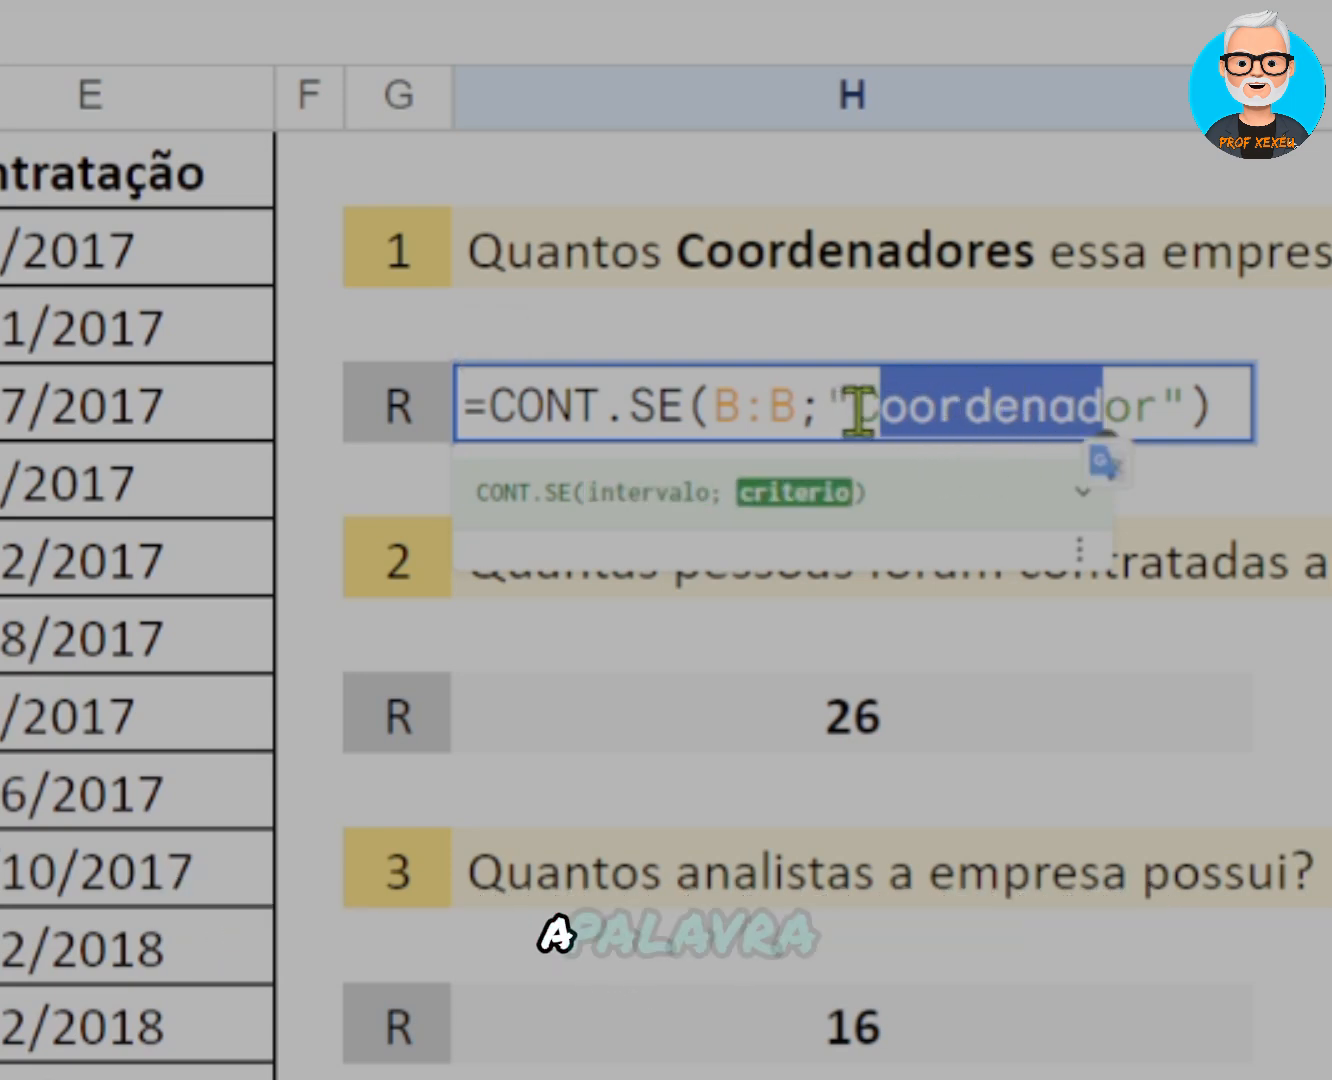
pyautogui.moveTo(858, 408); pyautogui.dragTo(1145, 410)
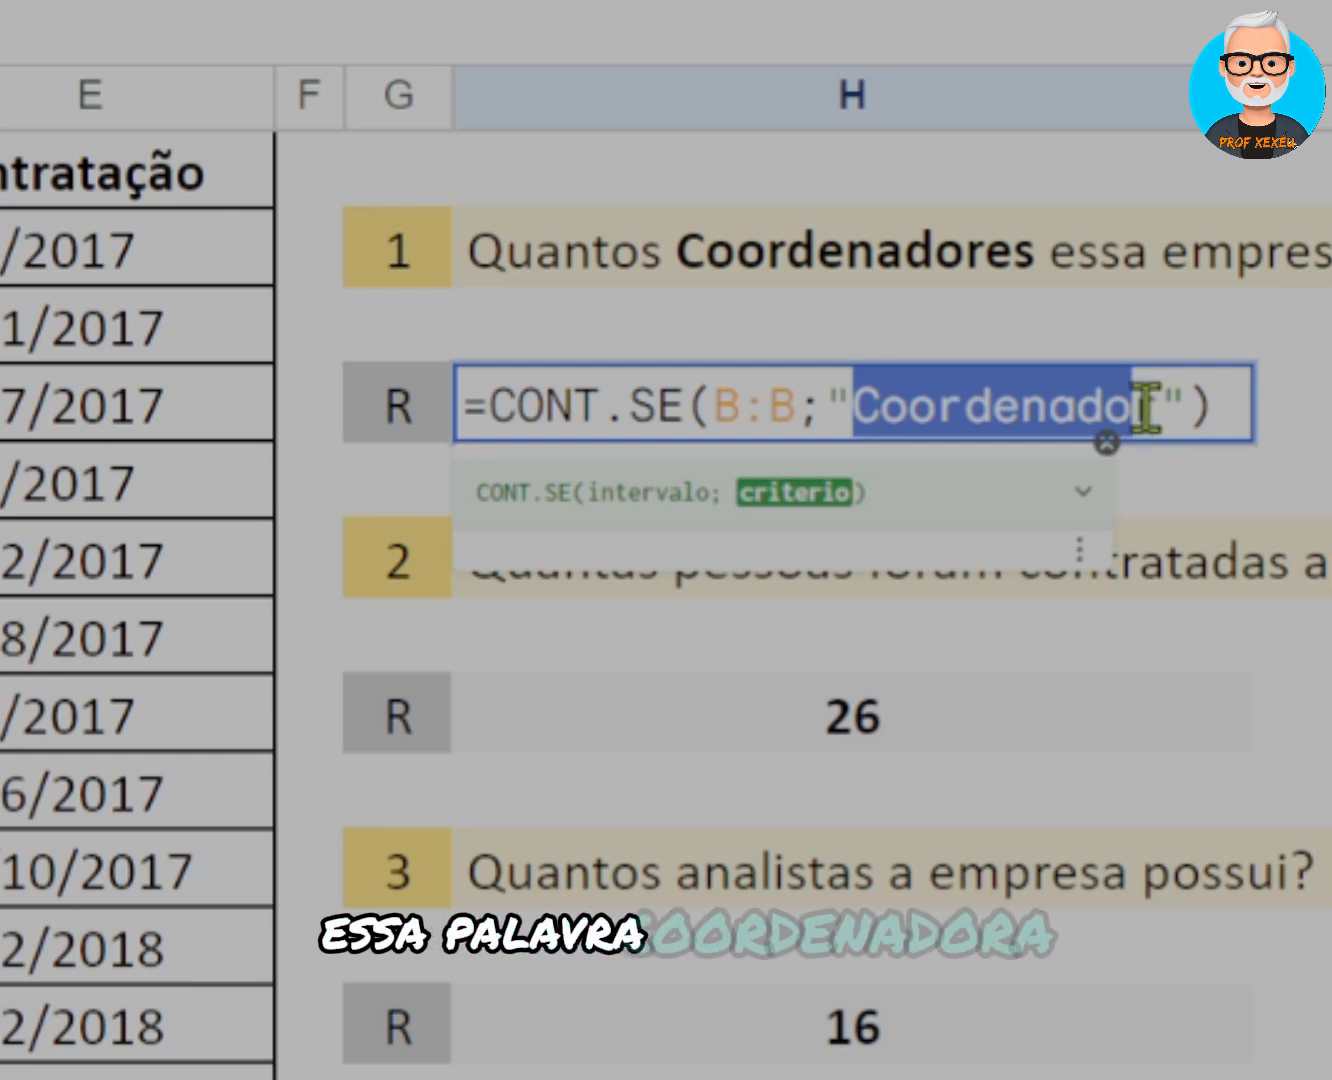
pyautogui.click(975, 410)
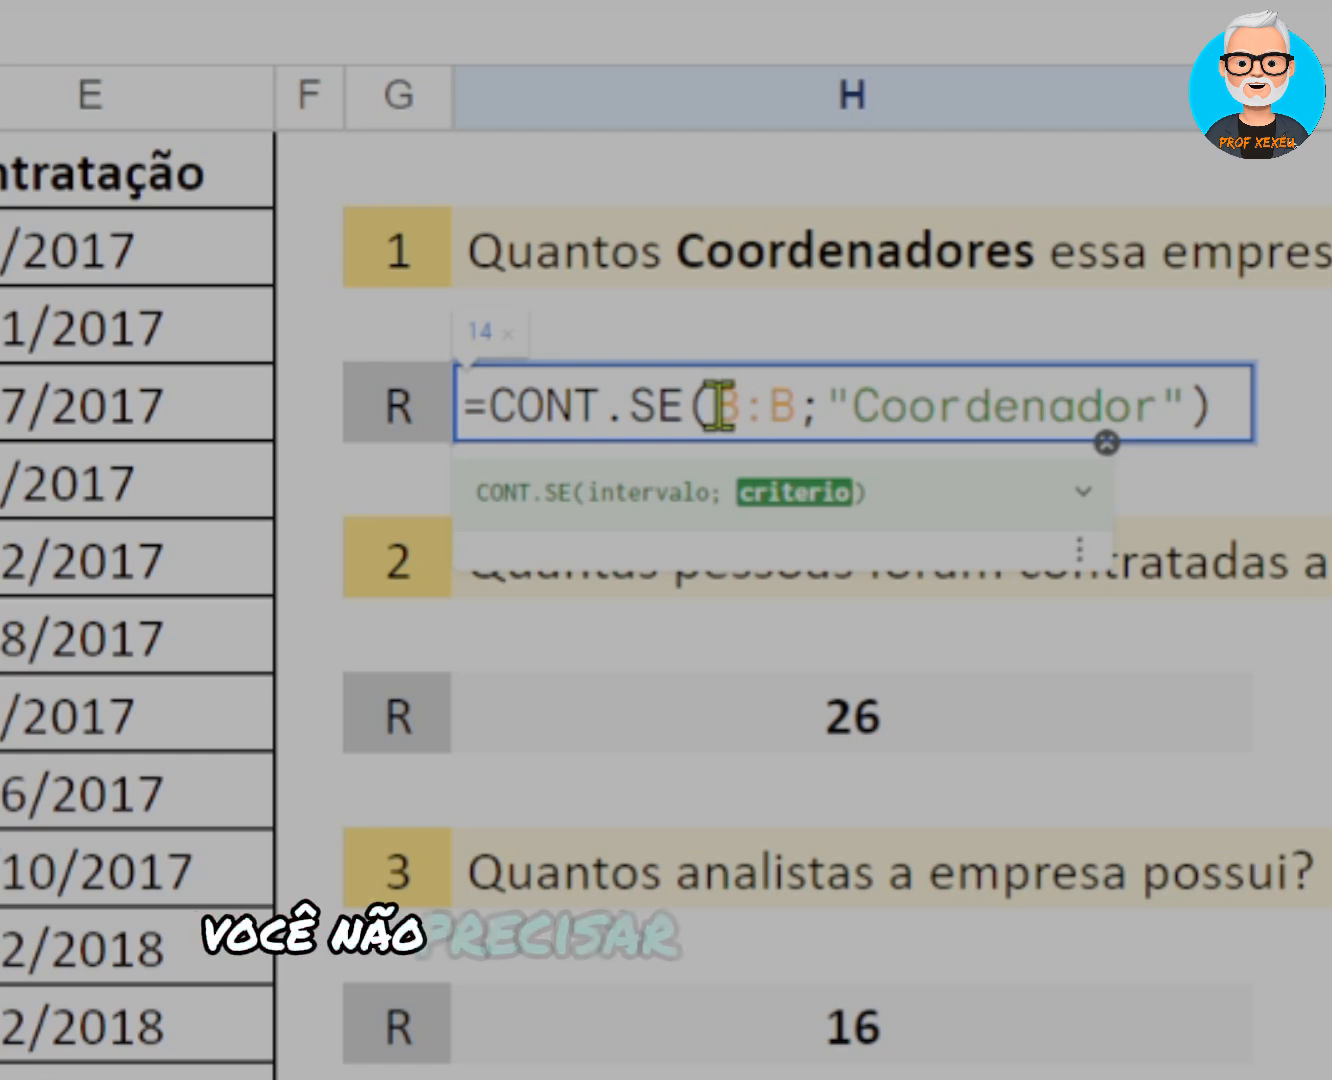
pyautogui.moveTo(712, 404); pyautogui.dragTo(785, 415)
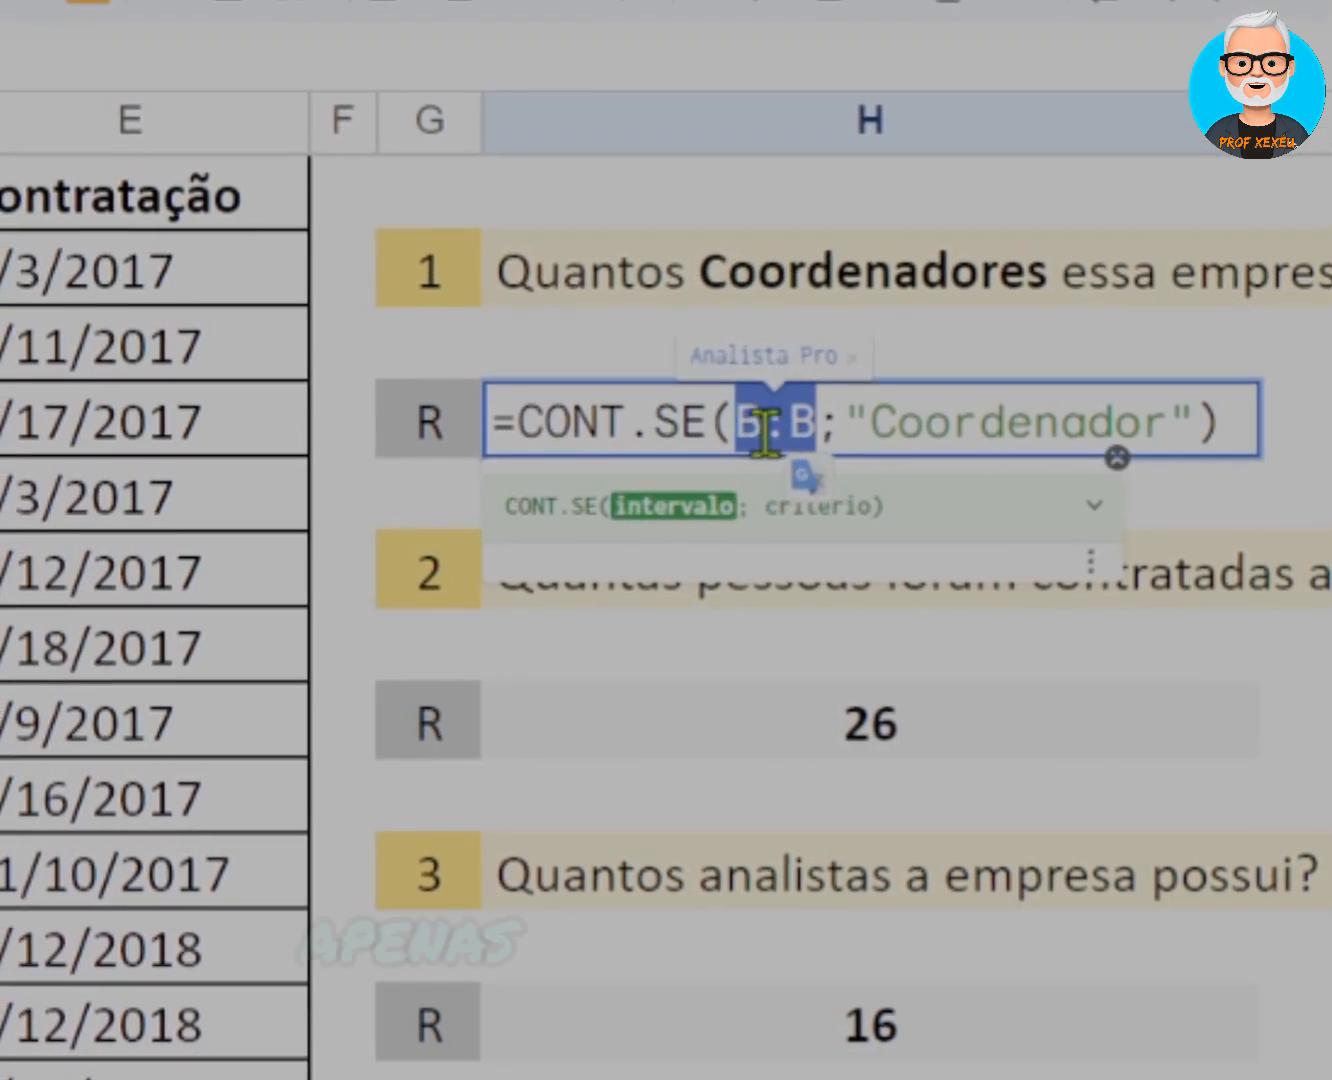
pyautogui.click(907, 437)
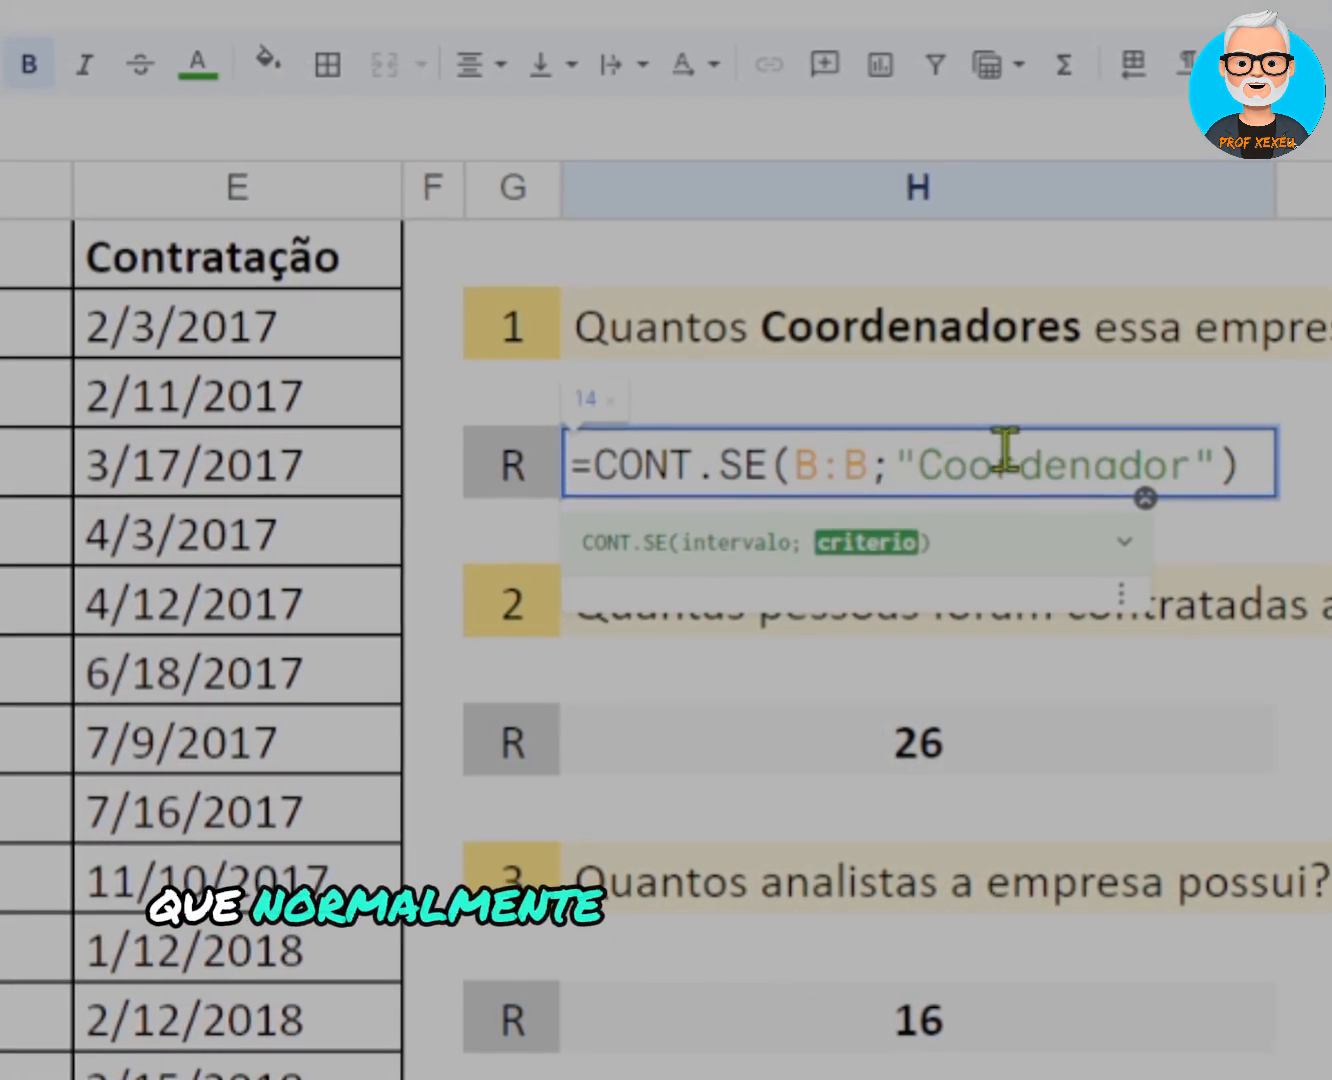
pyautogui.click(805, 654)
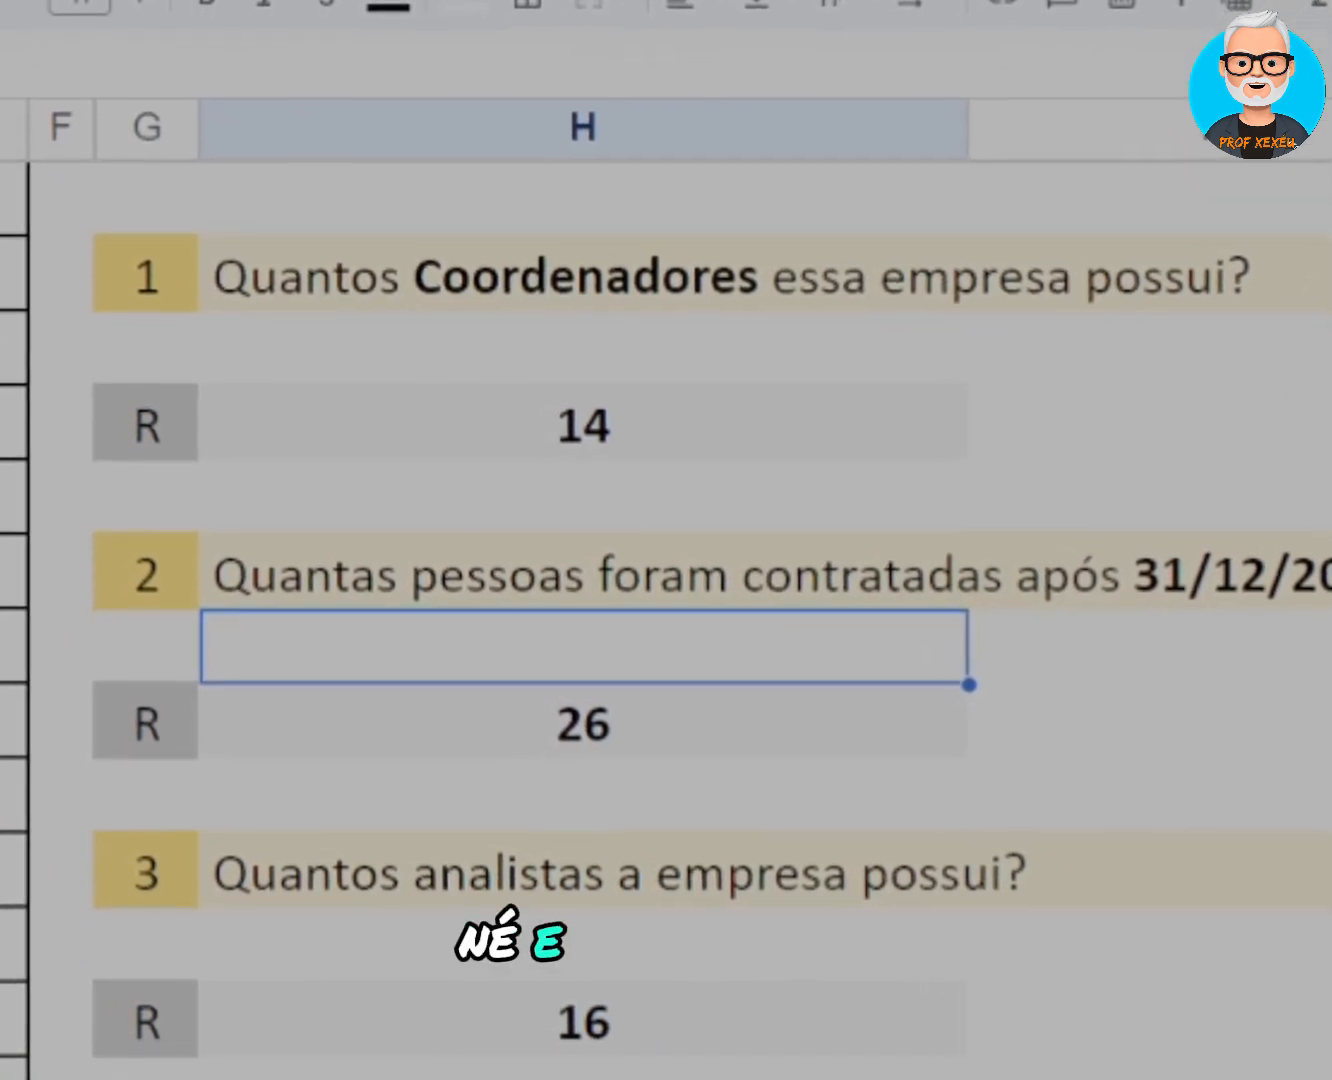
# - Inspect the CONT.SE formula under question 2, checking its column E range and the date criterion for hires after 31/12/2018
pyautogui.click(360, 735)
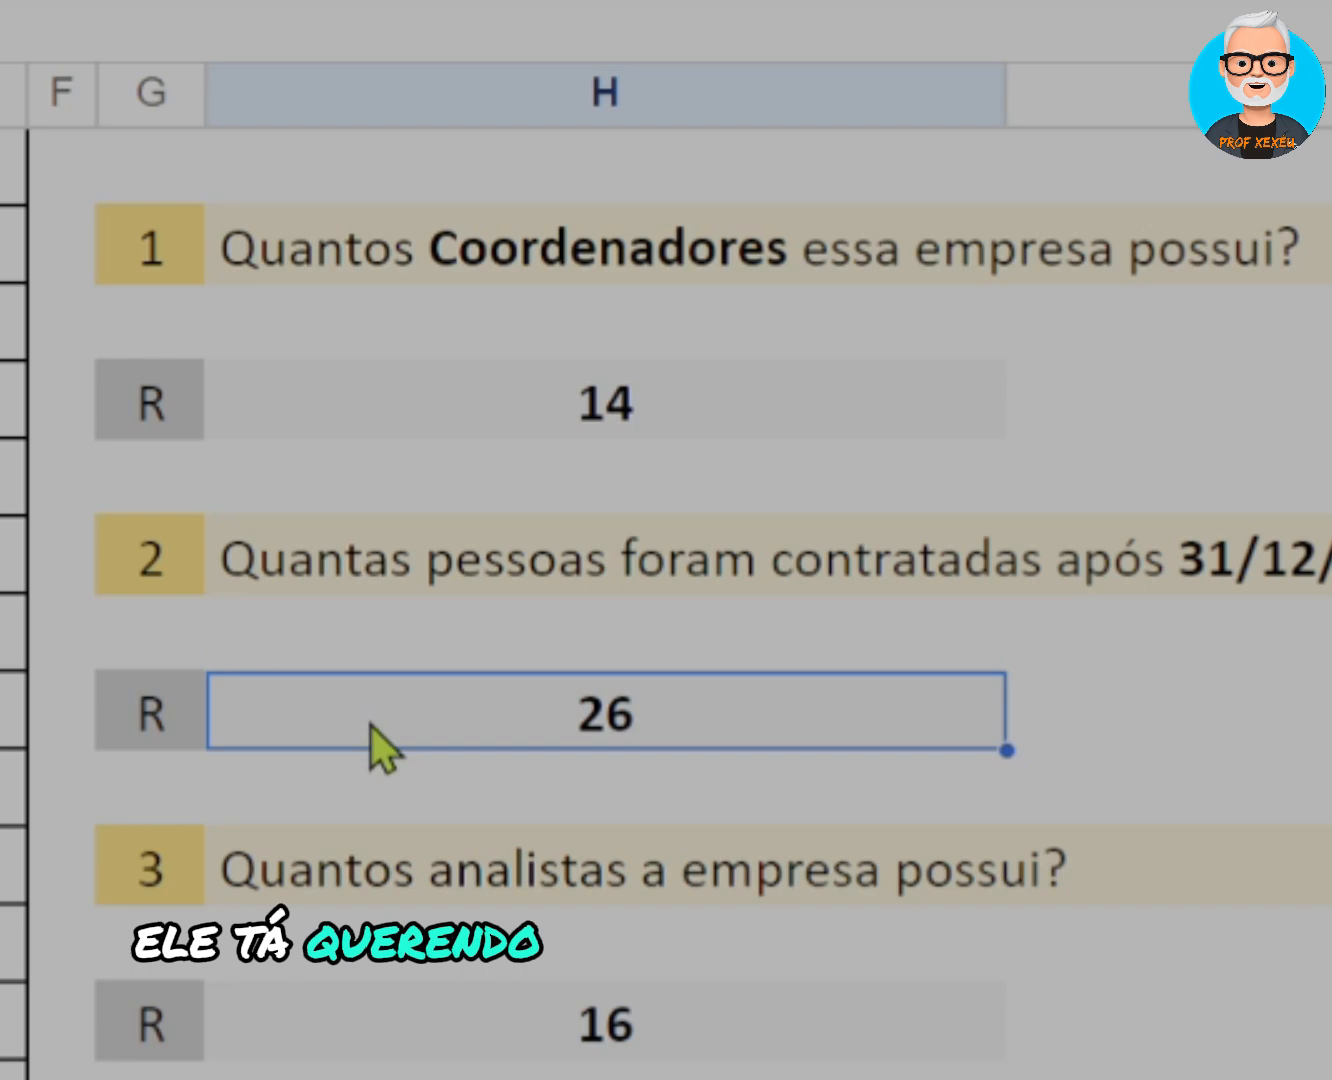
pyautogui.doubleClick(371, 726)
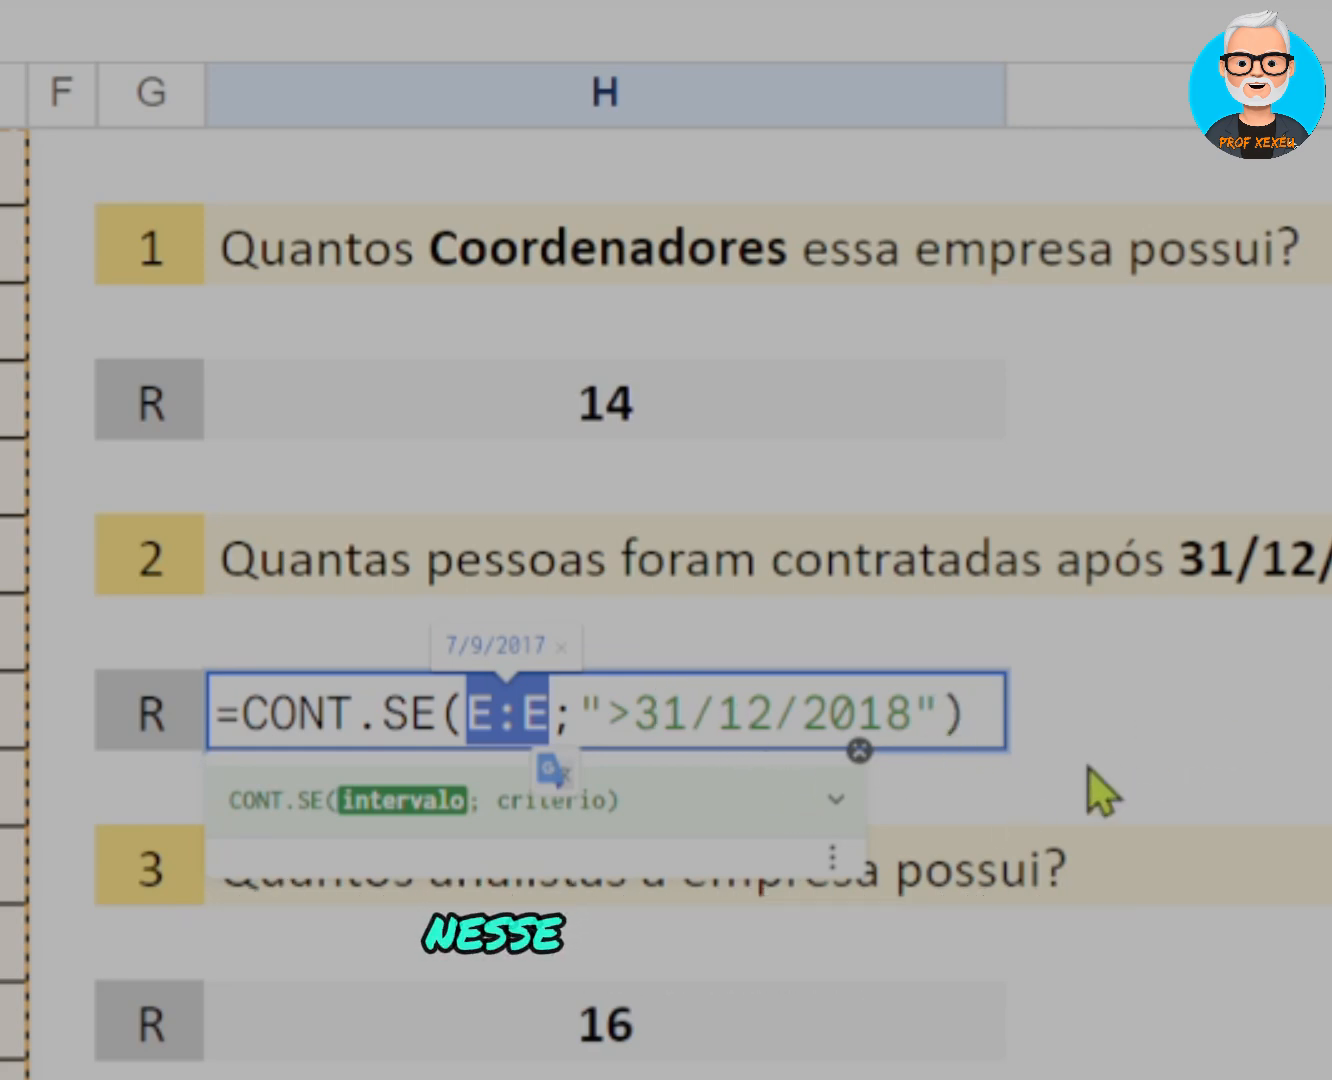
pyautogui.click(1160, 788)
pyautogui.click(734, 722)
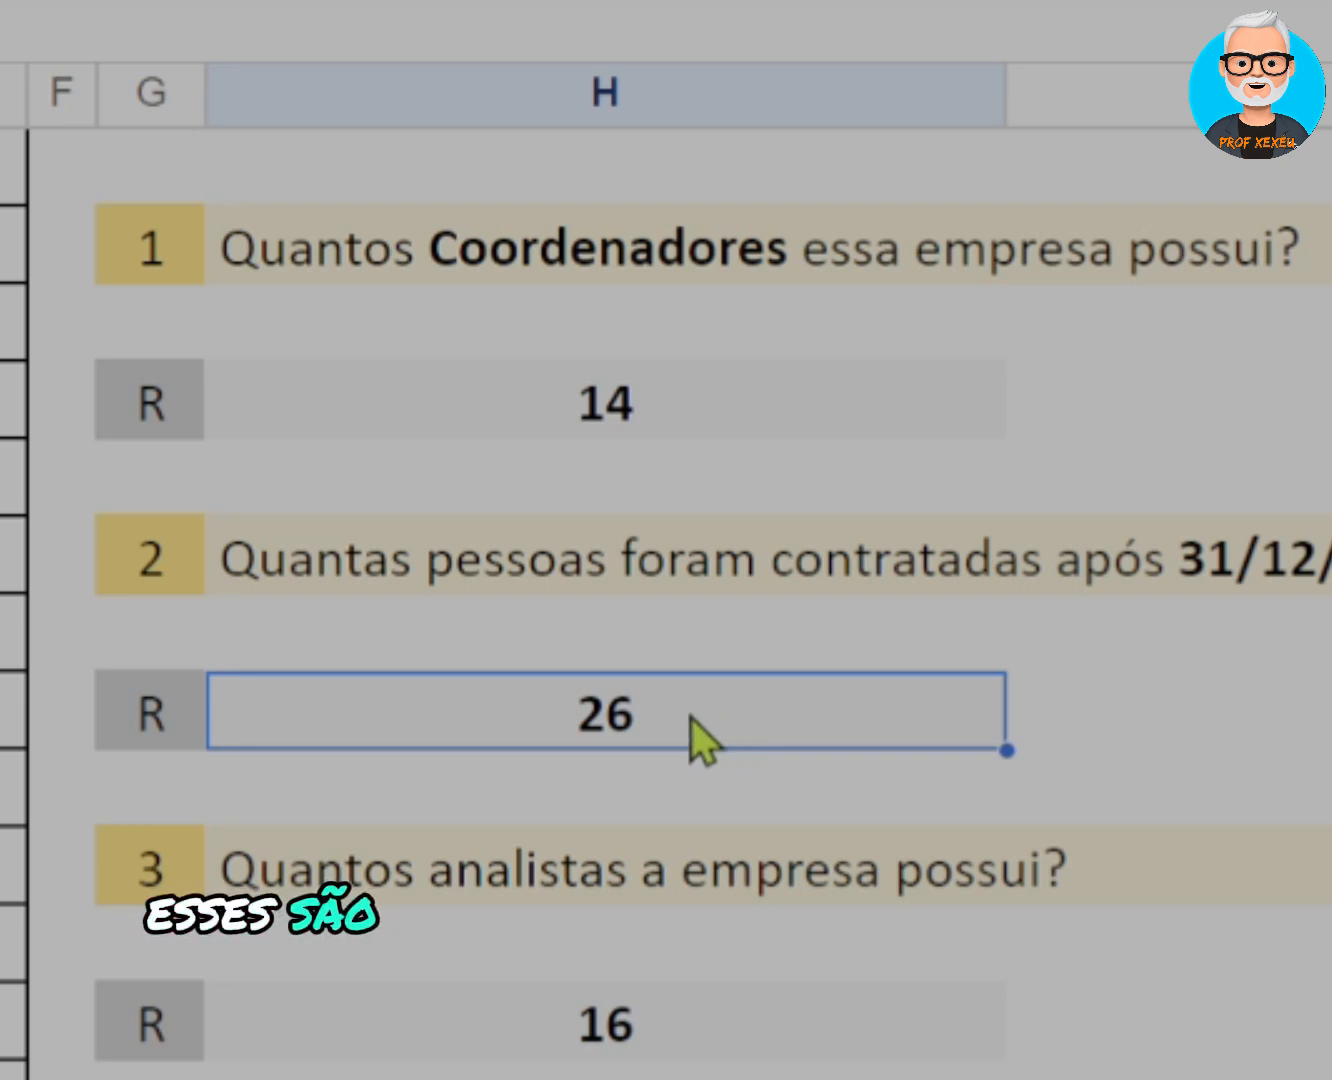
pyautogui.doubleClick(691, 718)
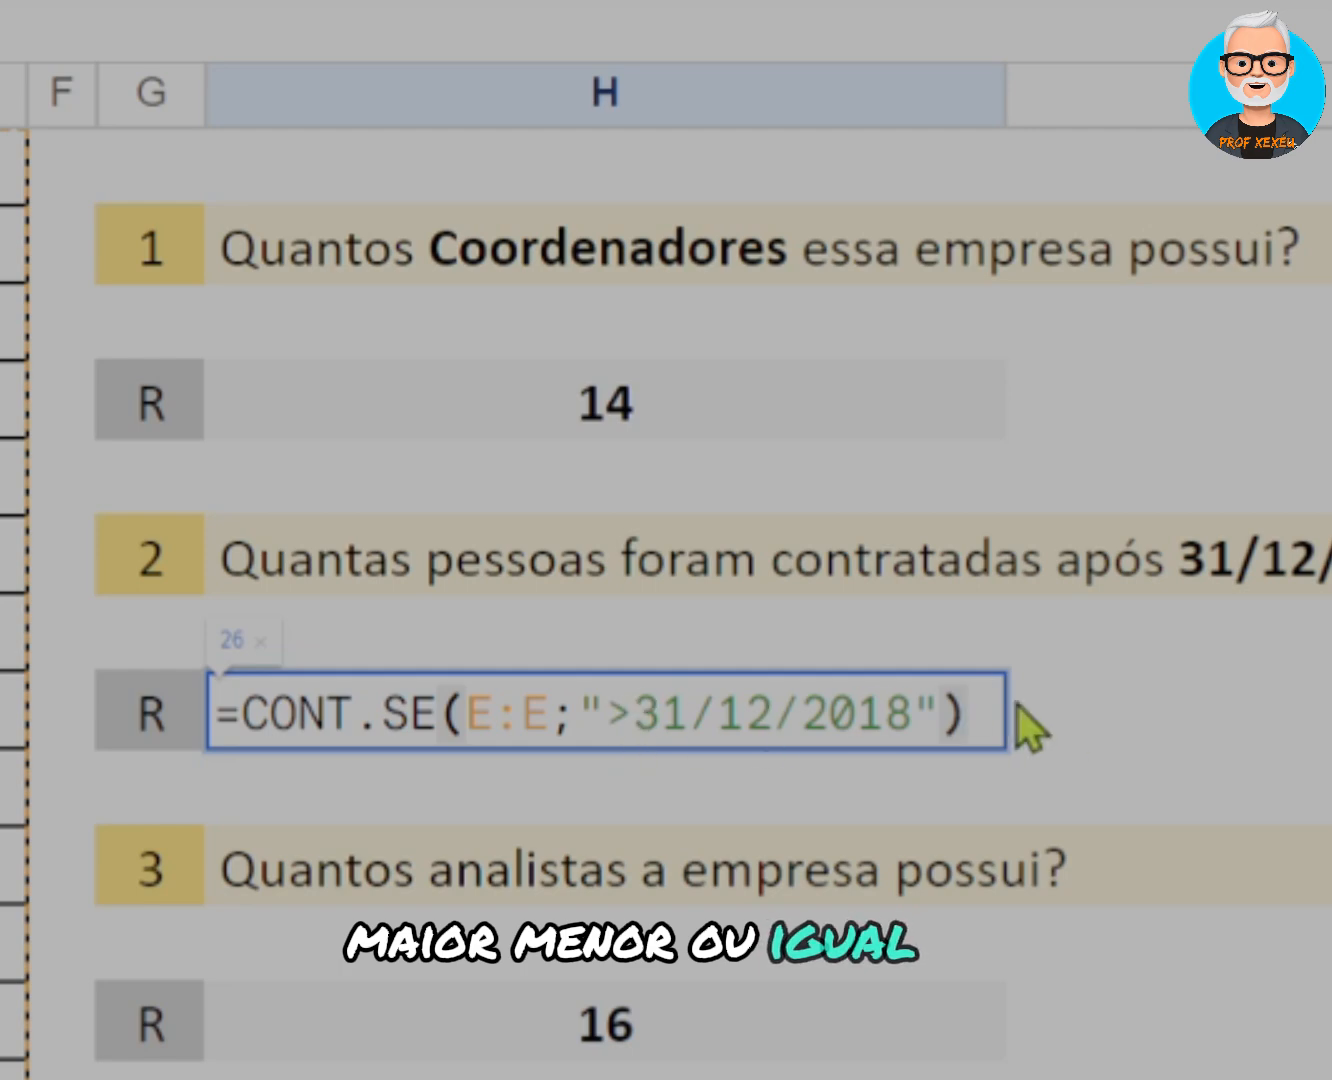
pyautogui.click(1078, 716)
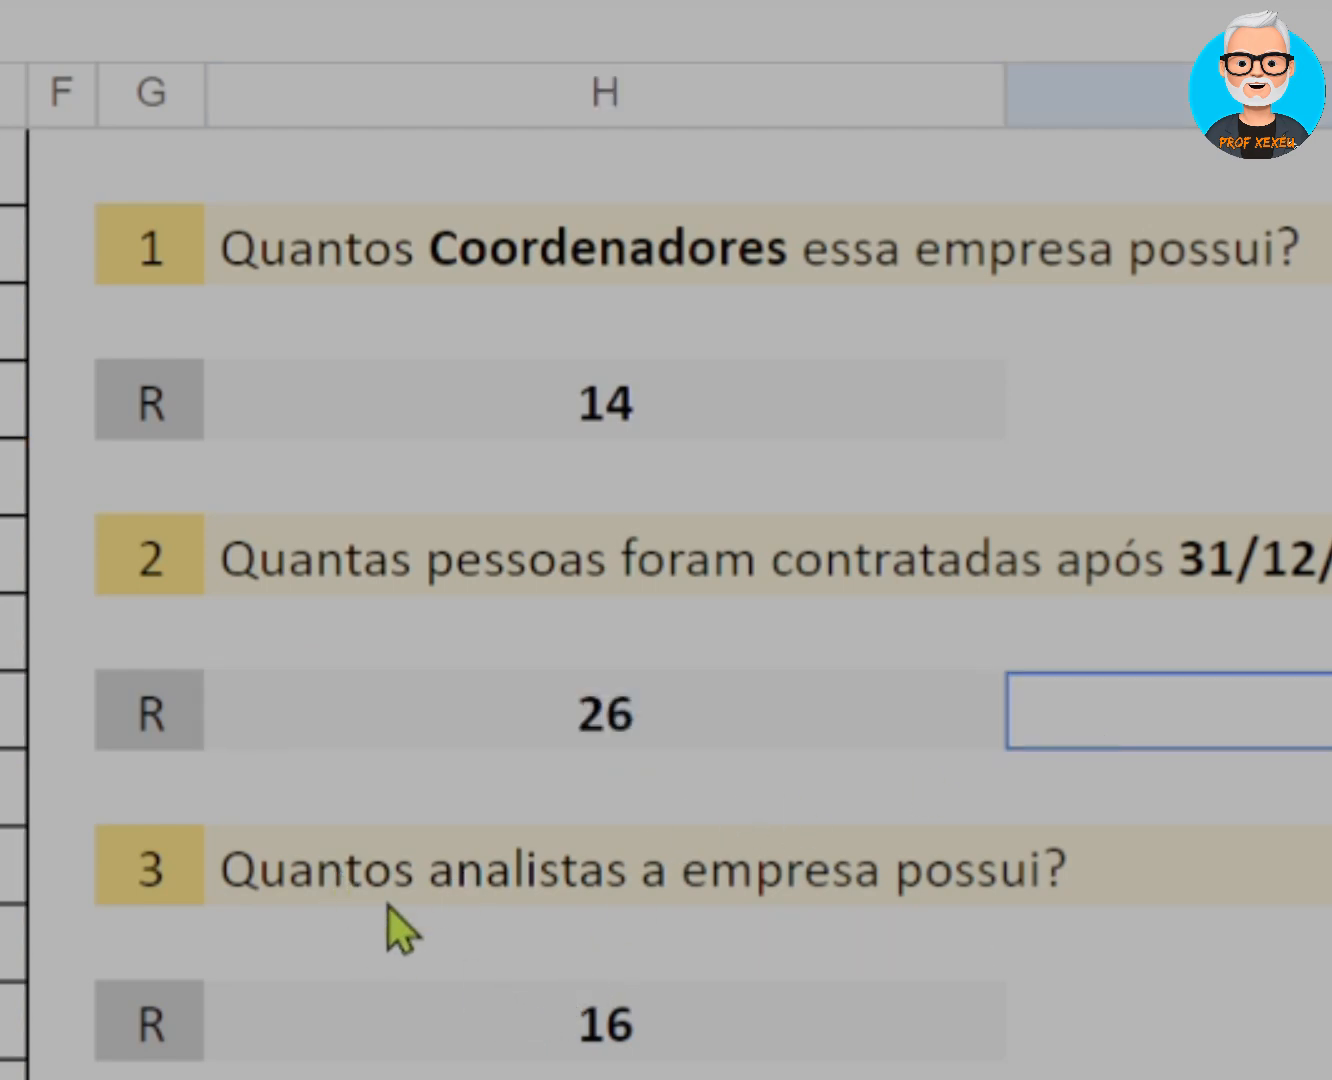
# - Open the analyst count formula in H12 and compare its B:B range and "Analista" criterion with the Cargo column
pyautogui.click(421, 1035)
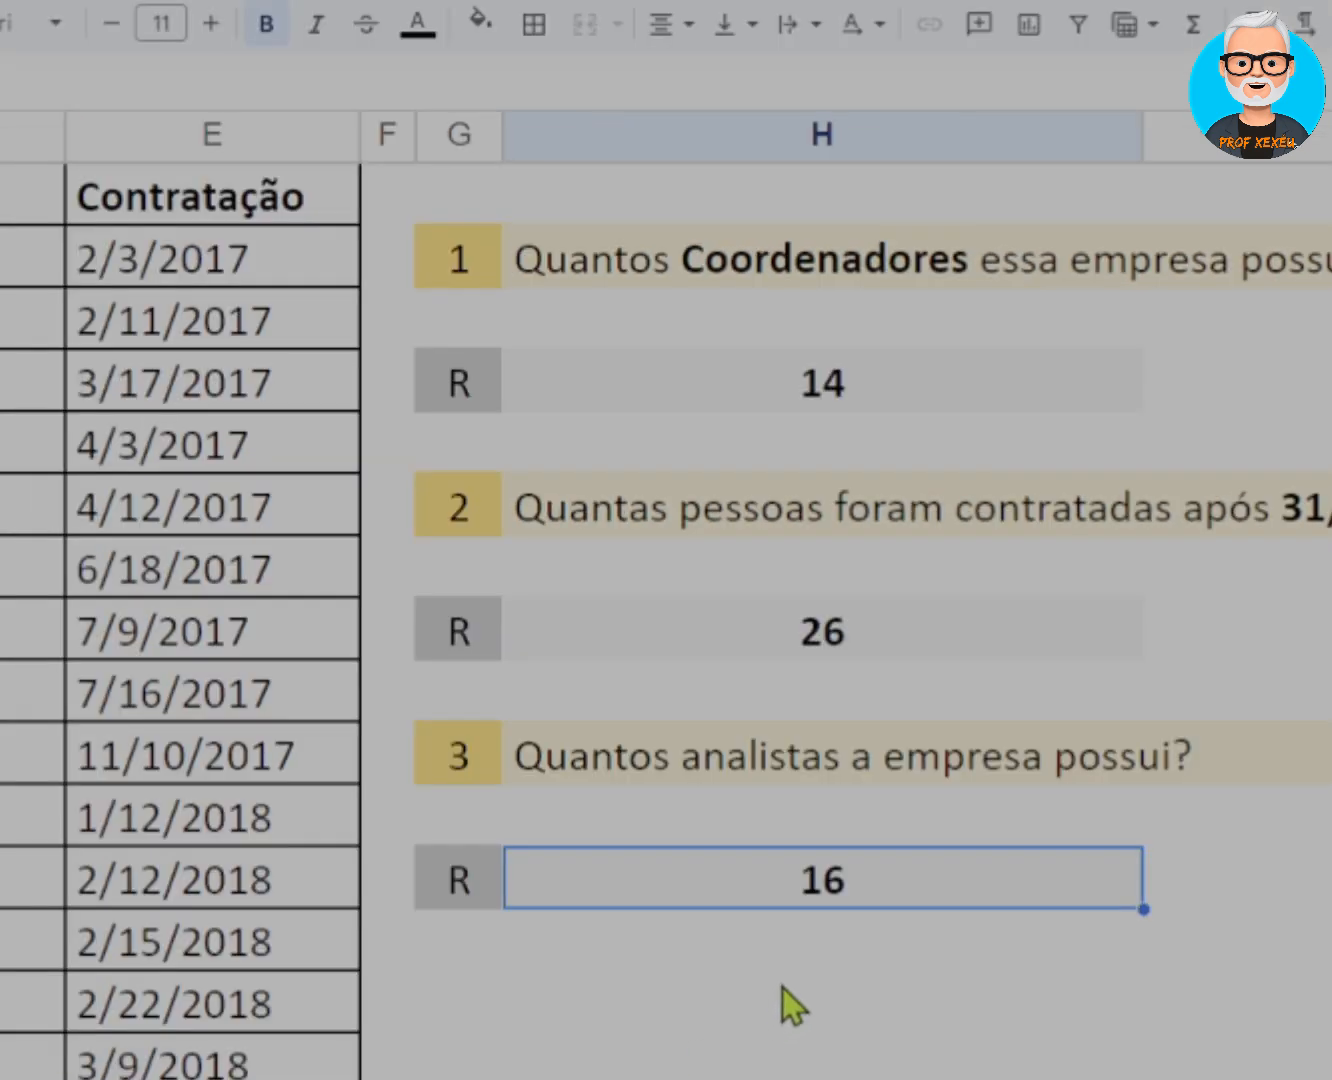
pyautogui.doubleClick(733, 878)
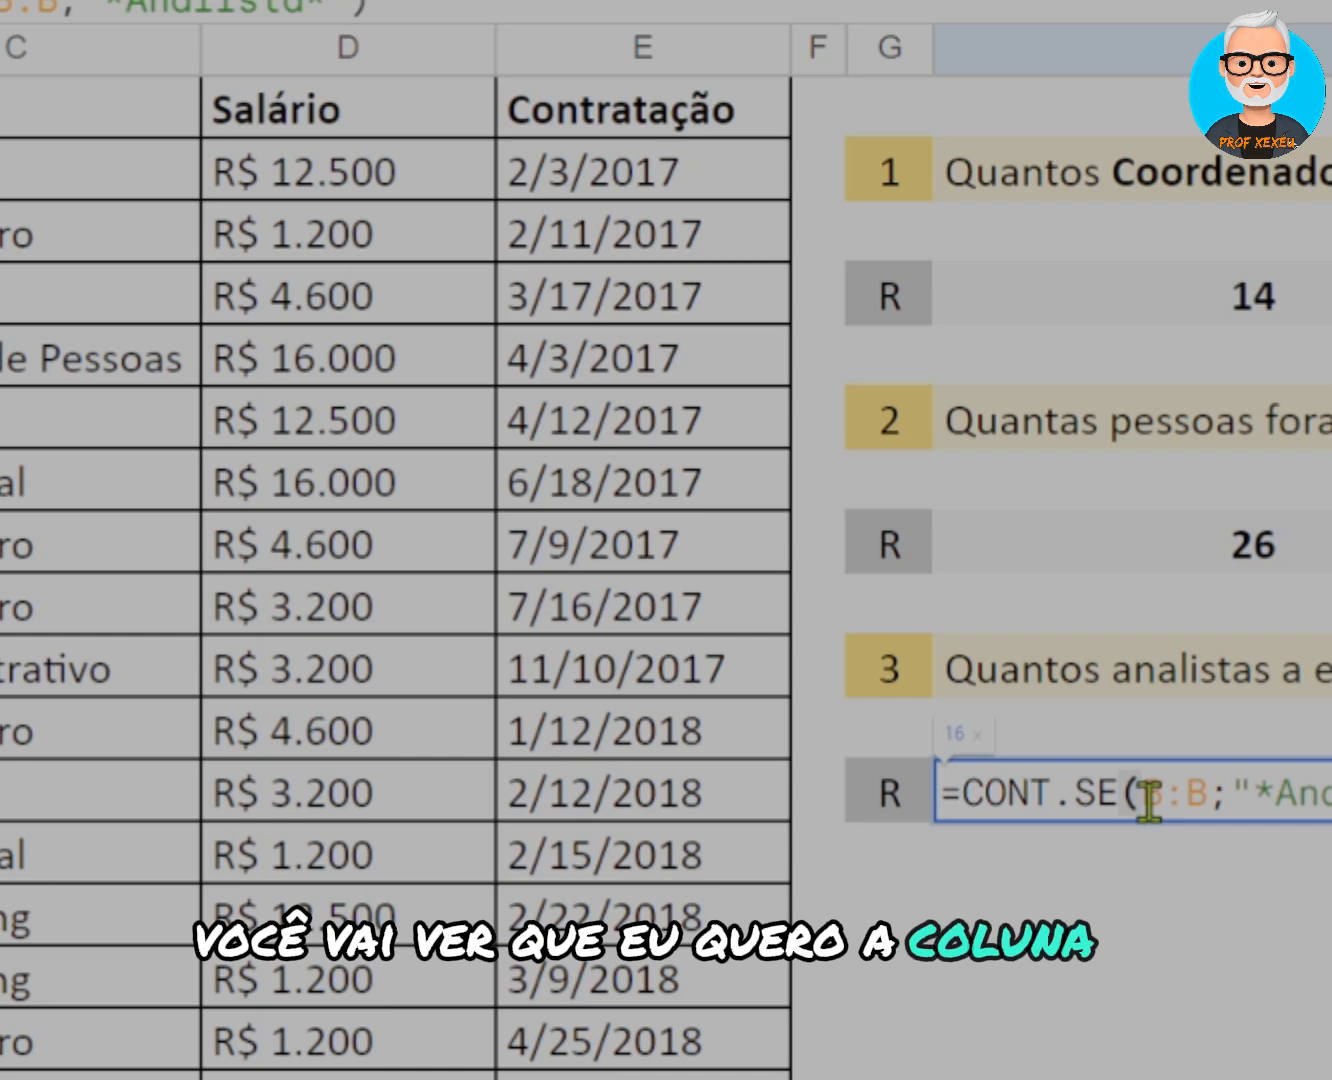
pyautogui.moveTo(1140, 797); pyautogui.dragTo(1215, 822)
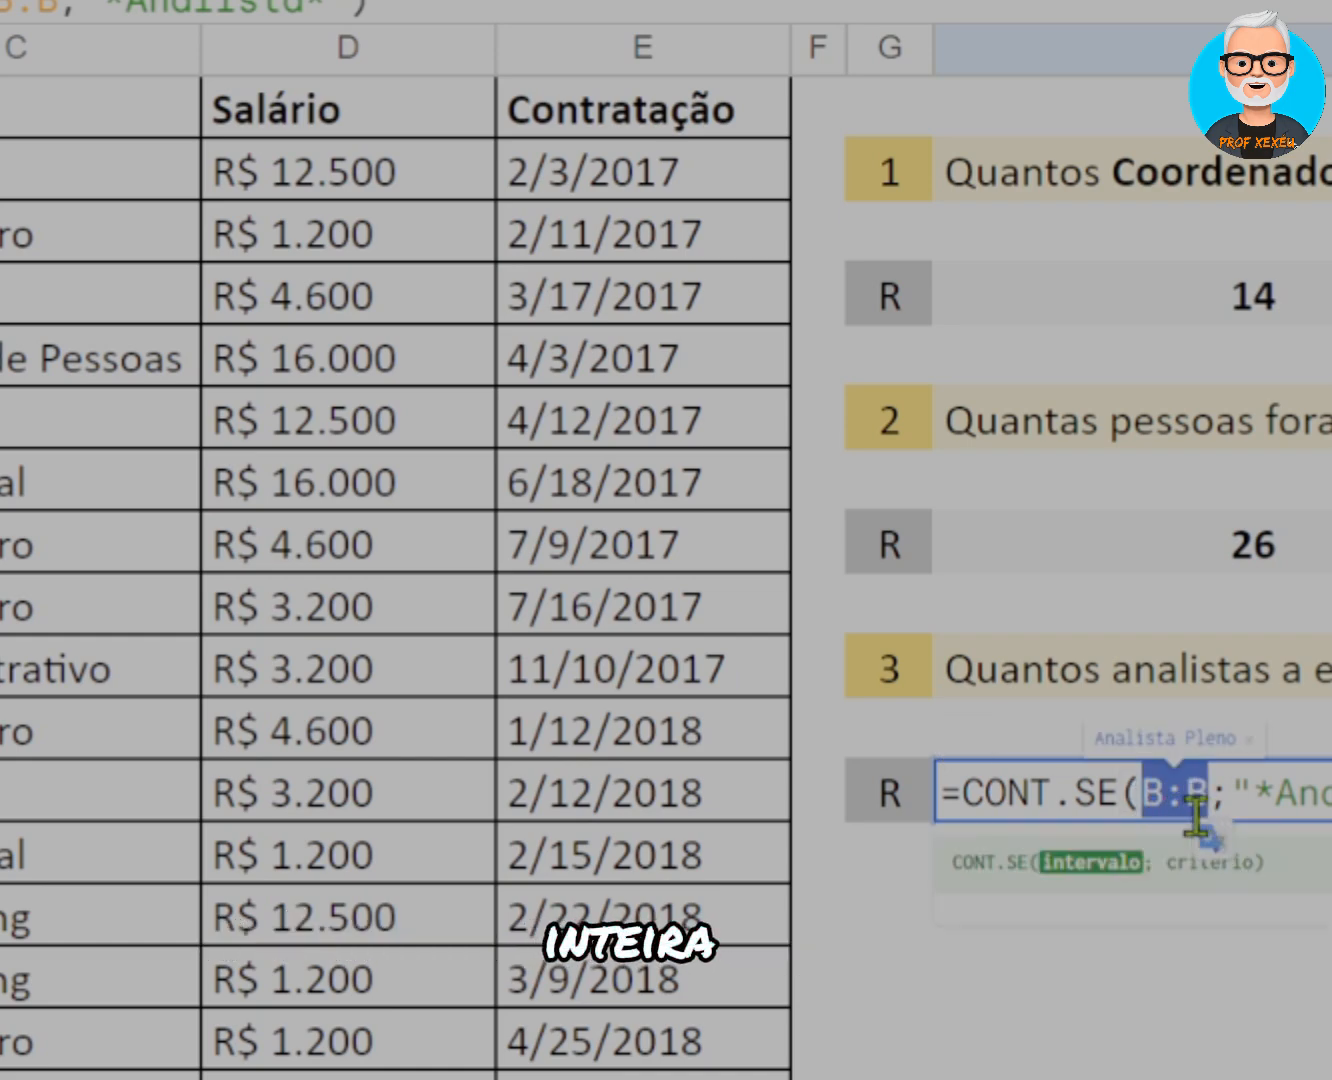
pyautogui.click(1295, 795)
pyautogui.moveTo(1239, 793); pyautogui.dragTo(1320, 790)
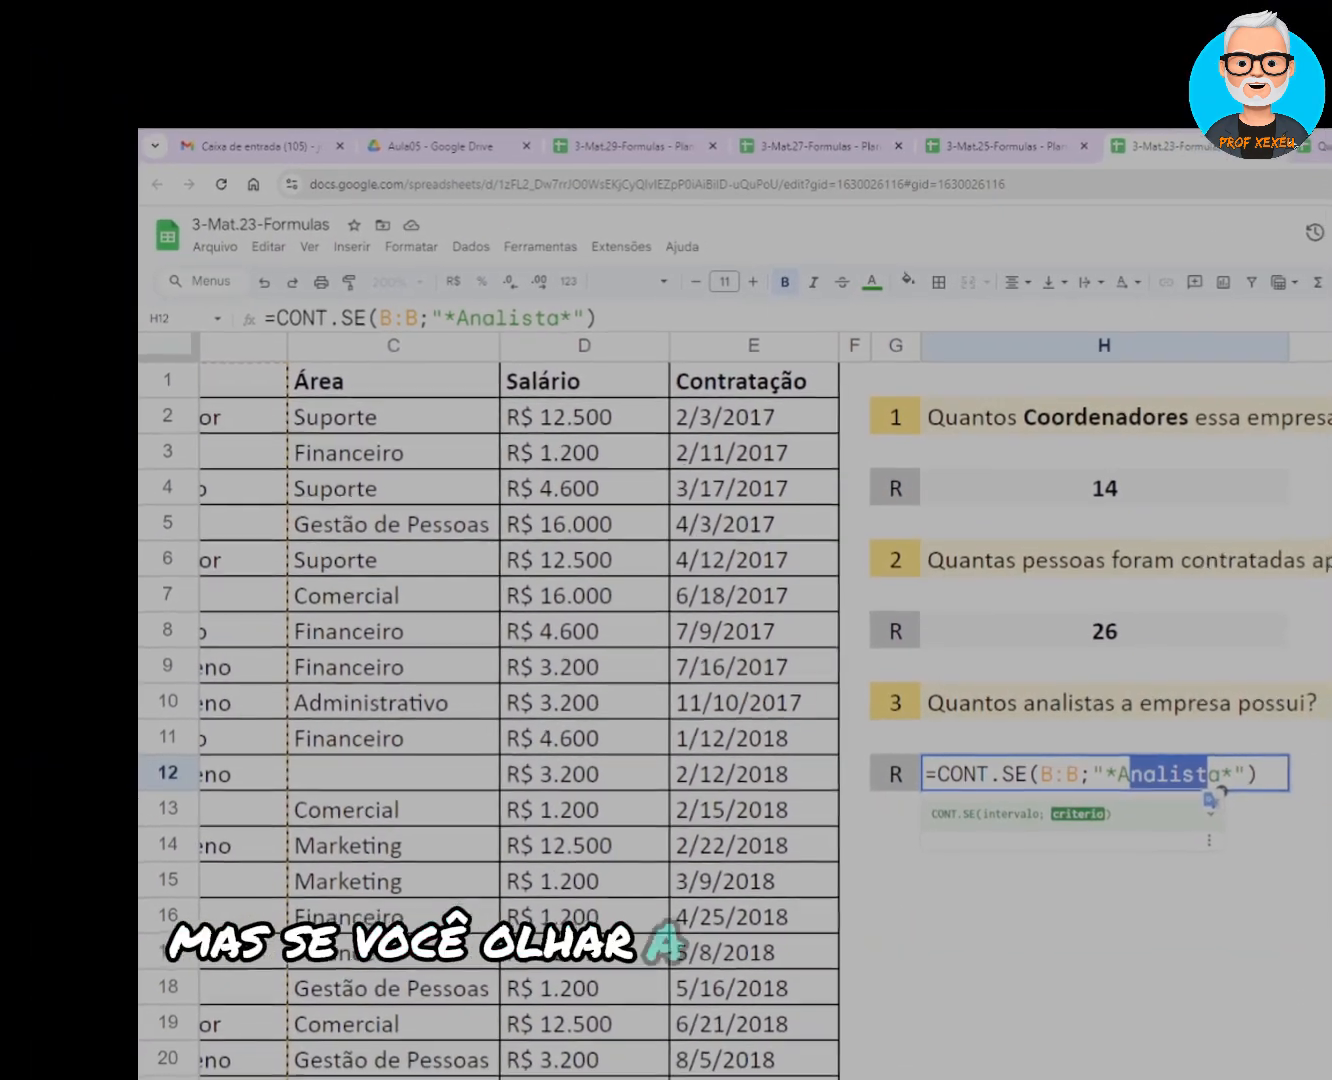
pyautogui.hscroll(-2, 1220, 791)
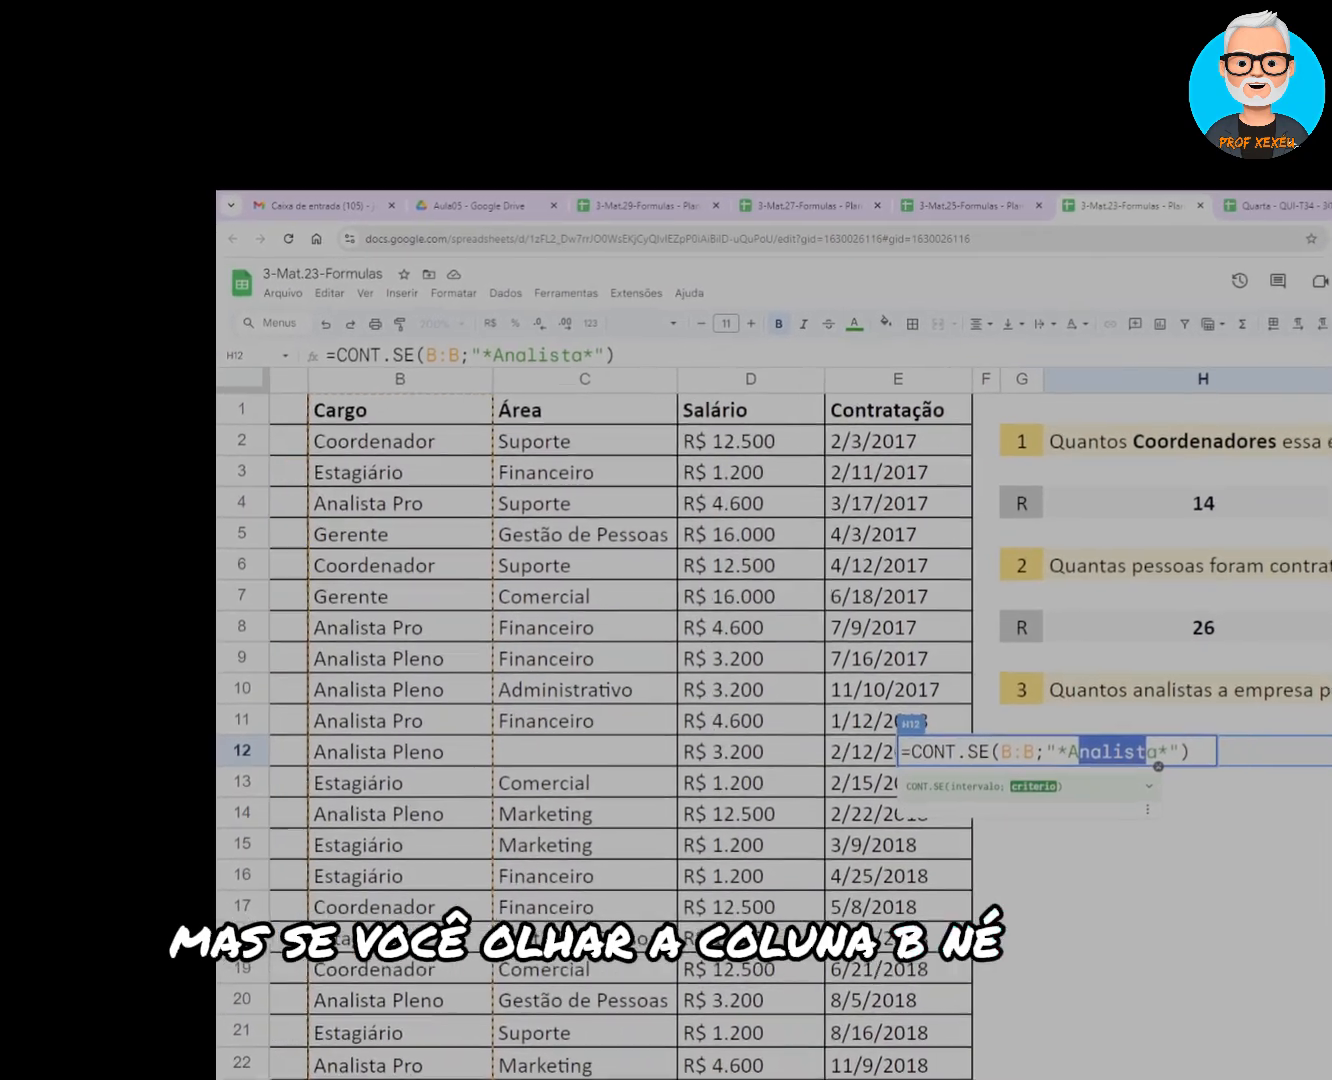
pyautogui.hscroll(1, 775, 725)
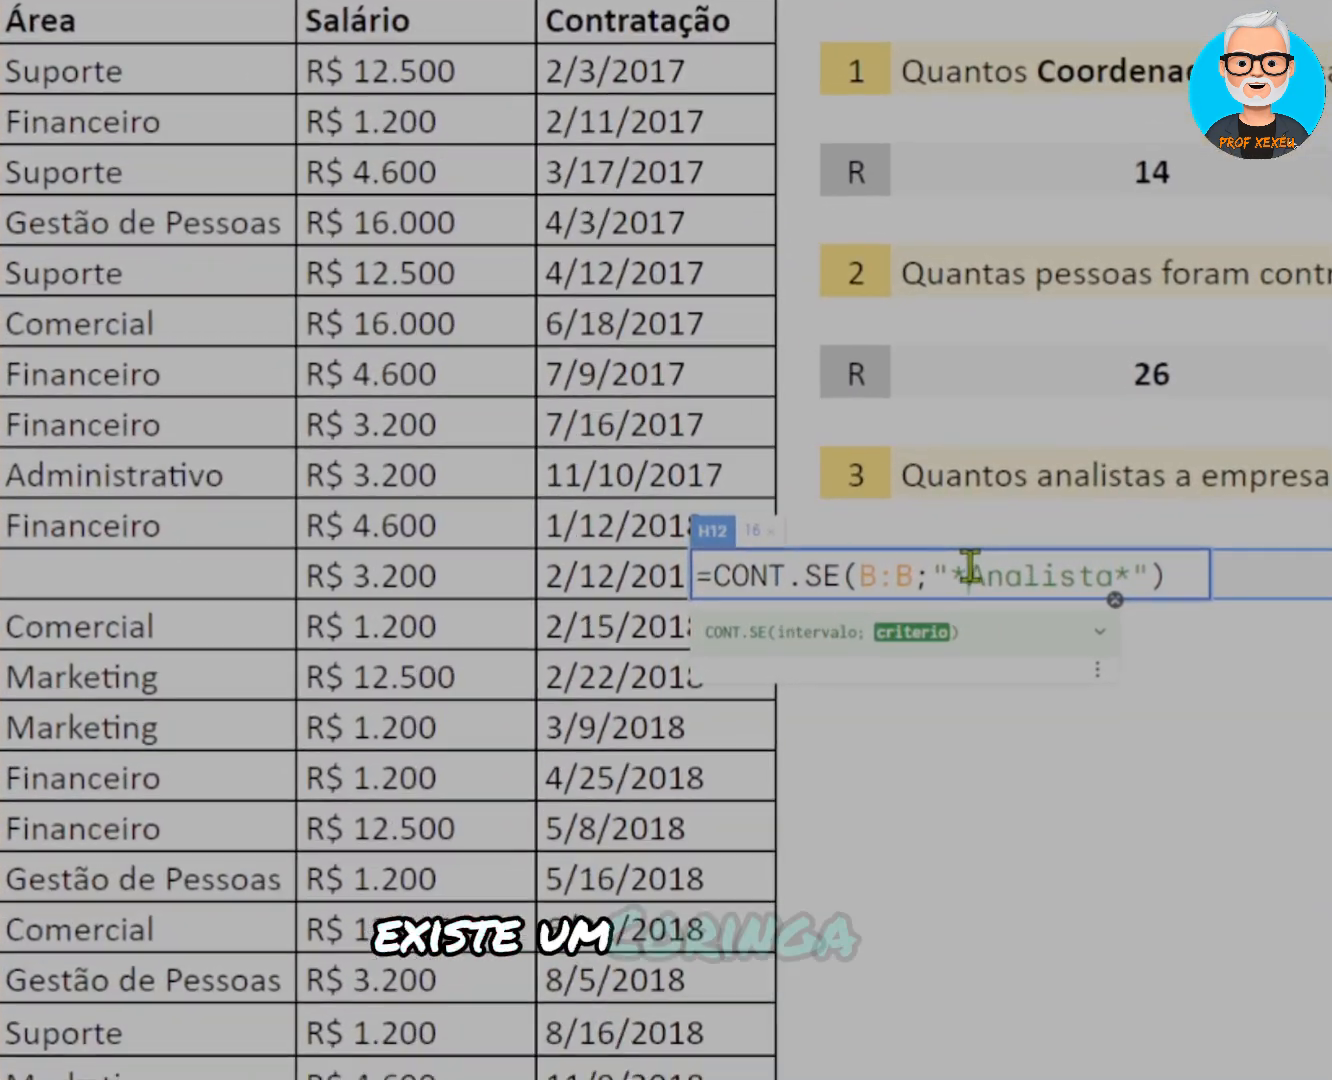
# - Examine the asterisk wildcards before and after "Analista" in H12's formula, and close the cell with the formula intact
pyautogui.hotkey('shift', 'Left')
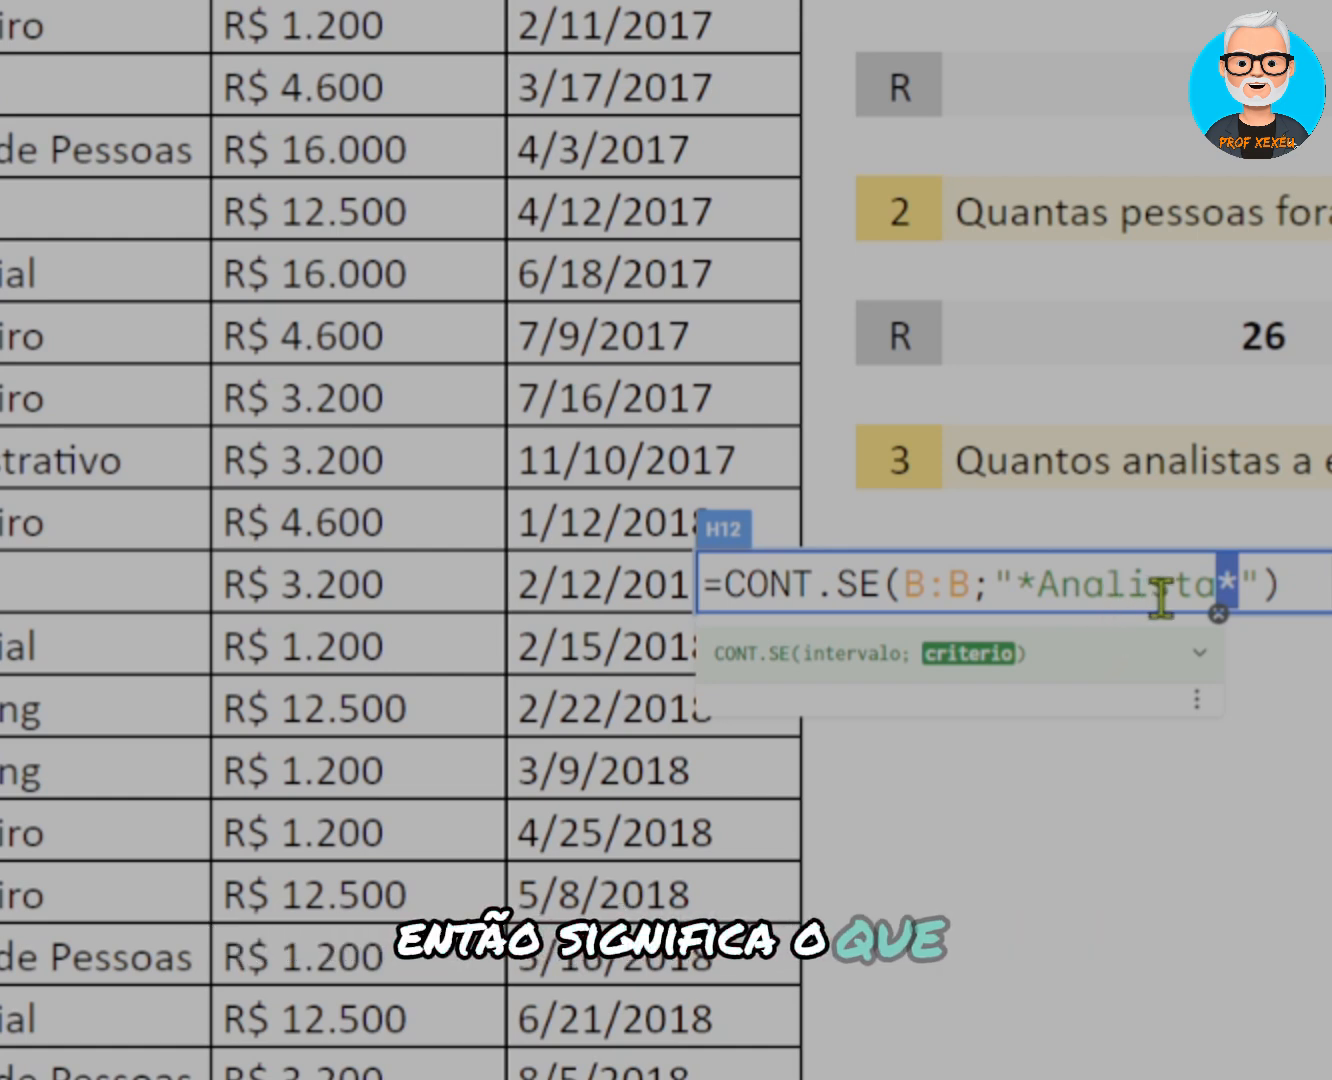
pyautogui.click(909, 583)
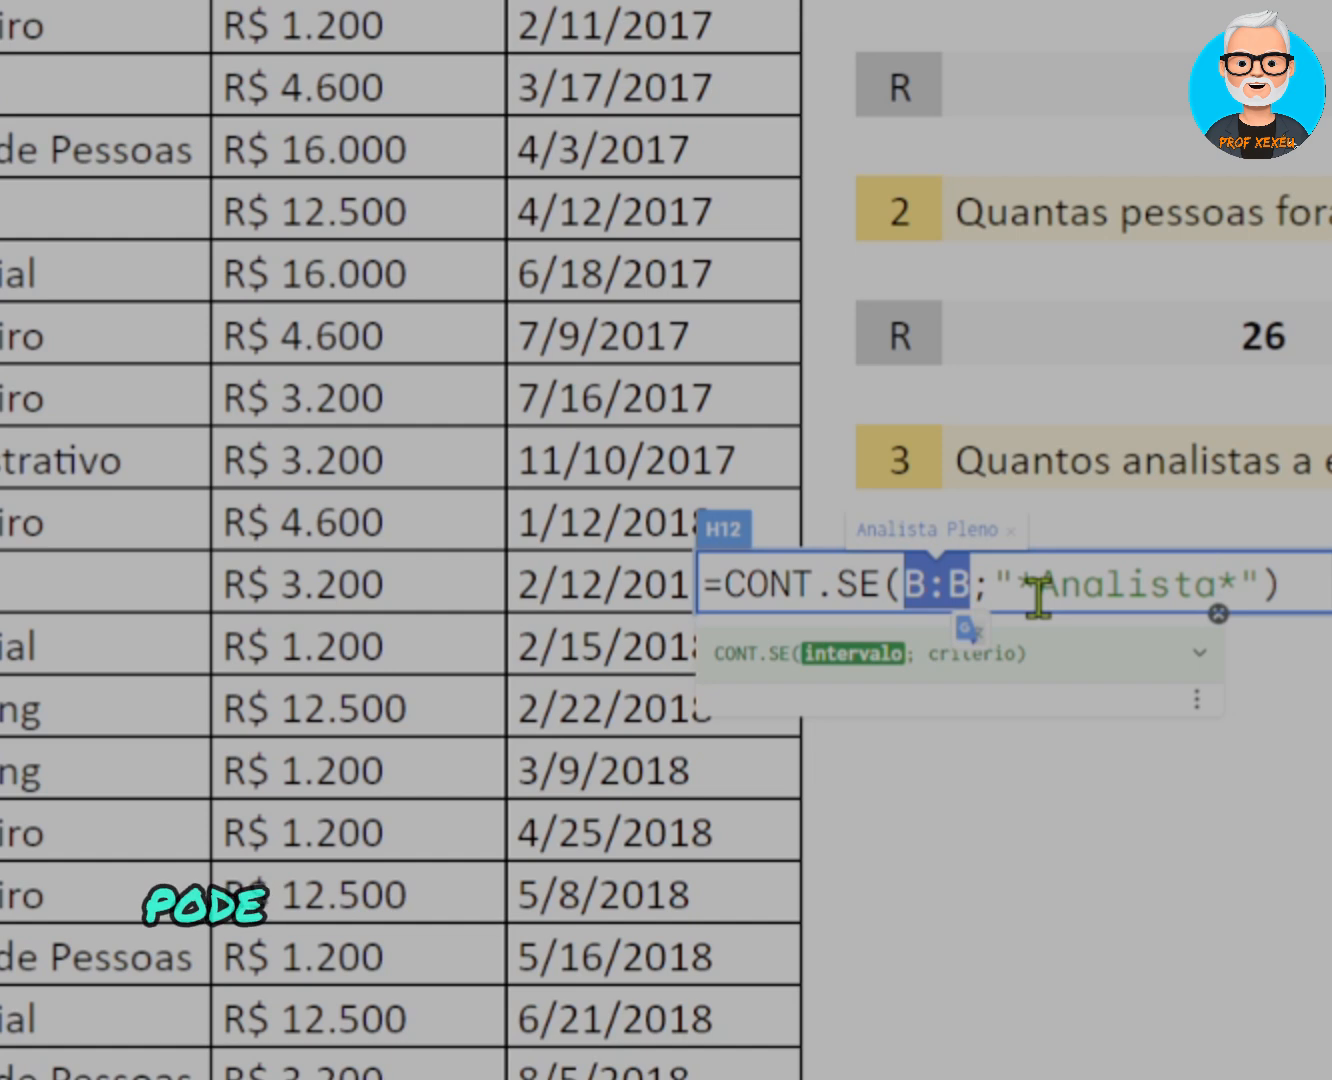
pyautogui.moveTo(1037, 597); pyautogui.dragTo(1018, 599)
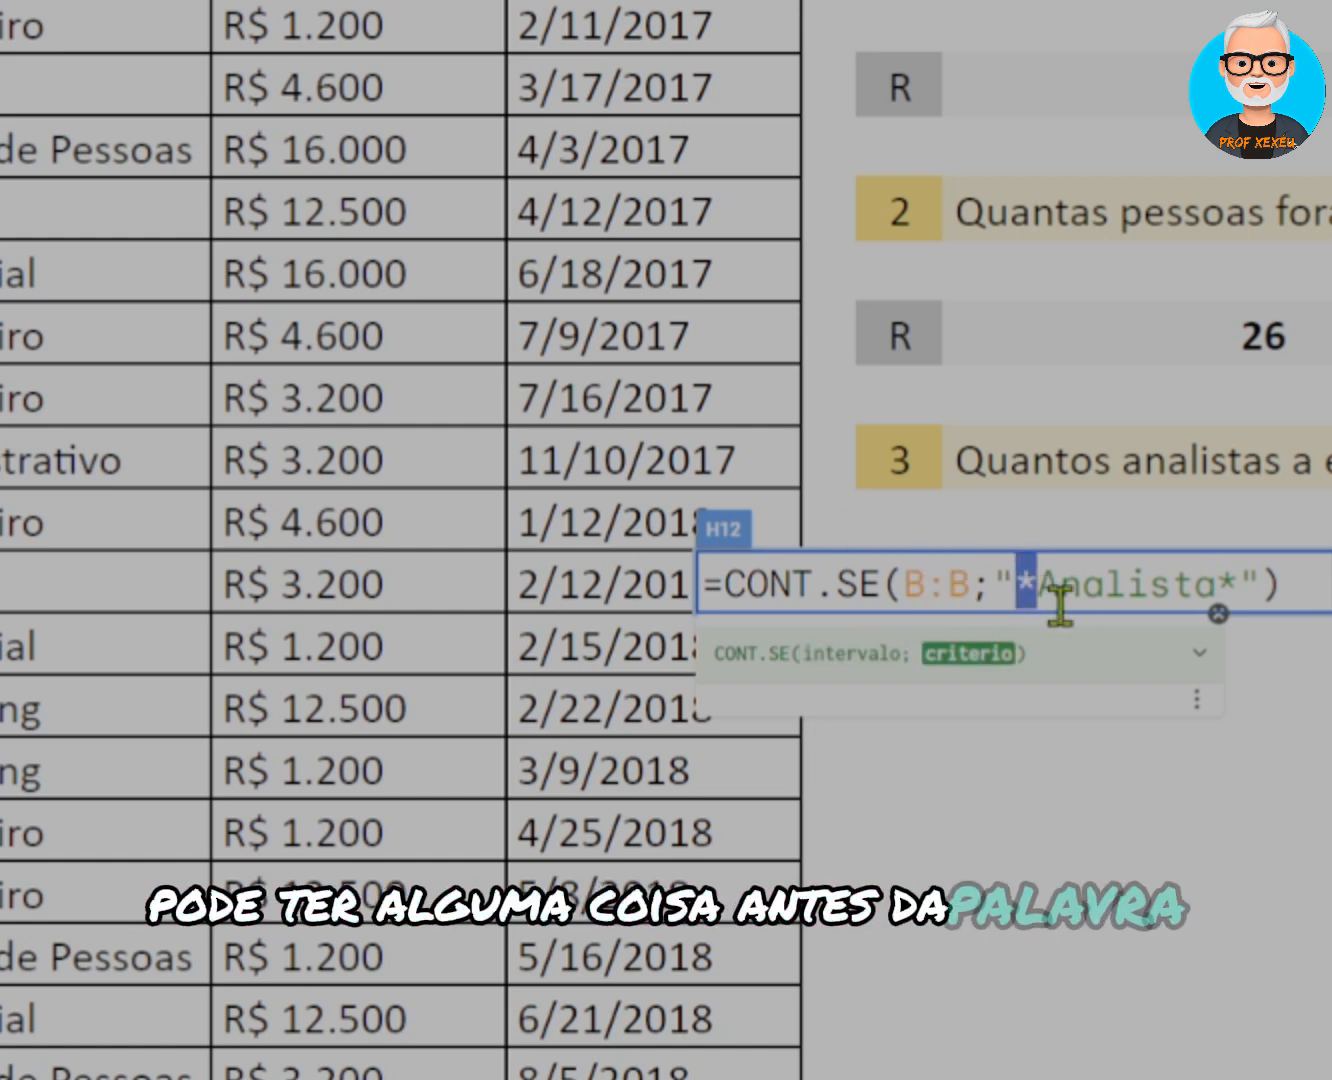
pyautogui.moveTo(1218, 597); pyautogui.dragTo(1238, 597)
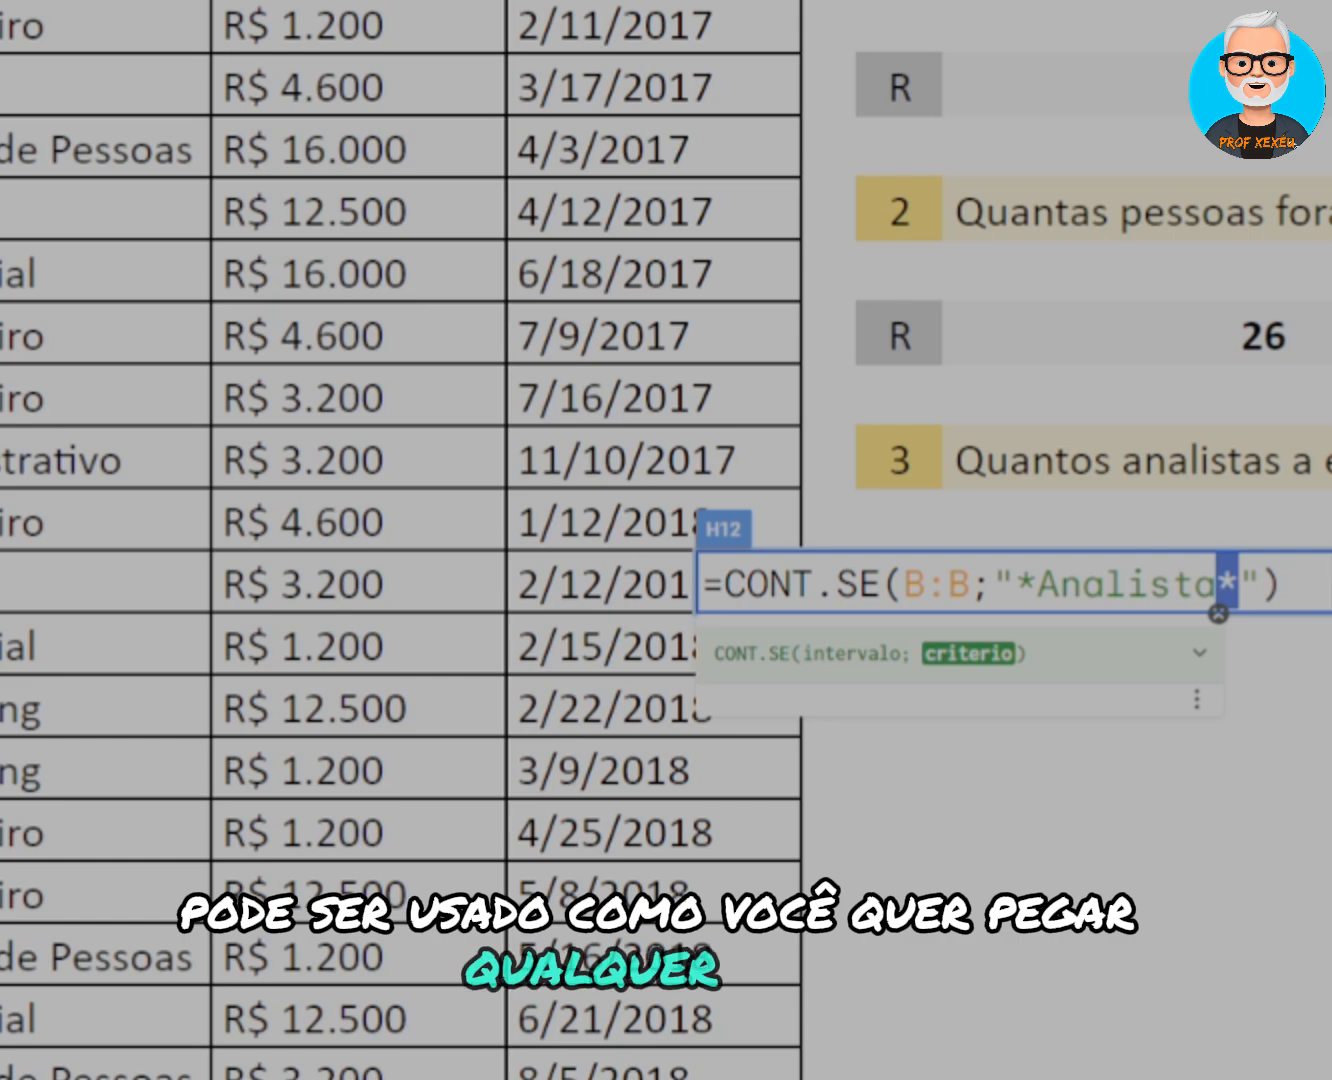
pyautogui.press('Return')
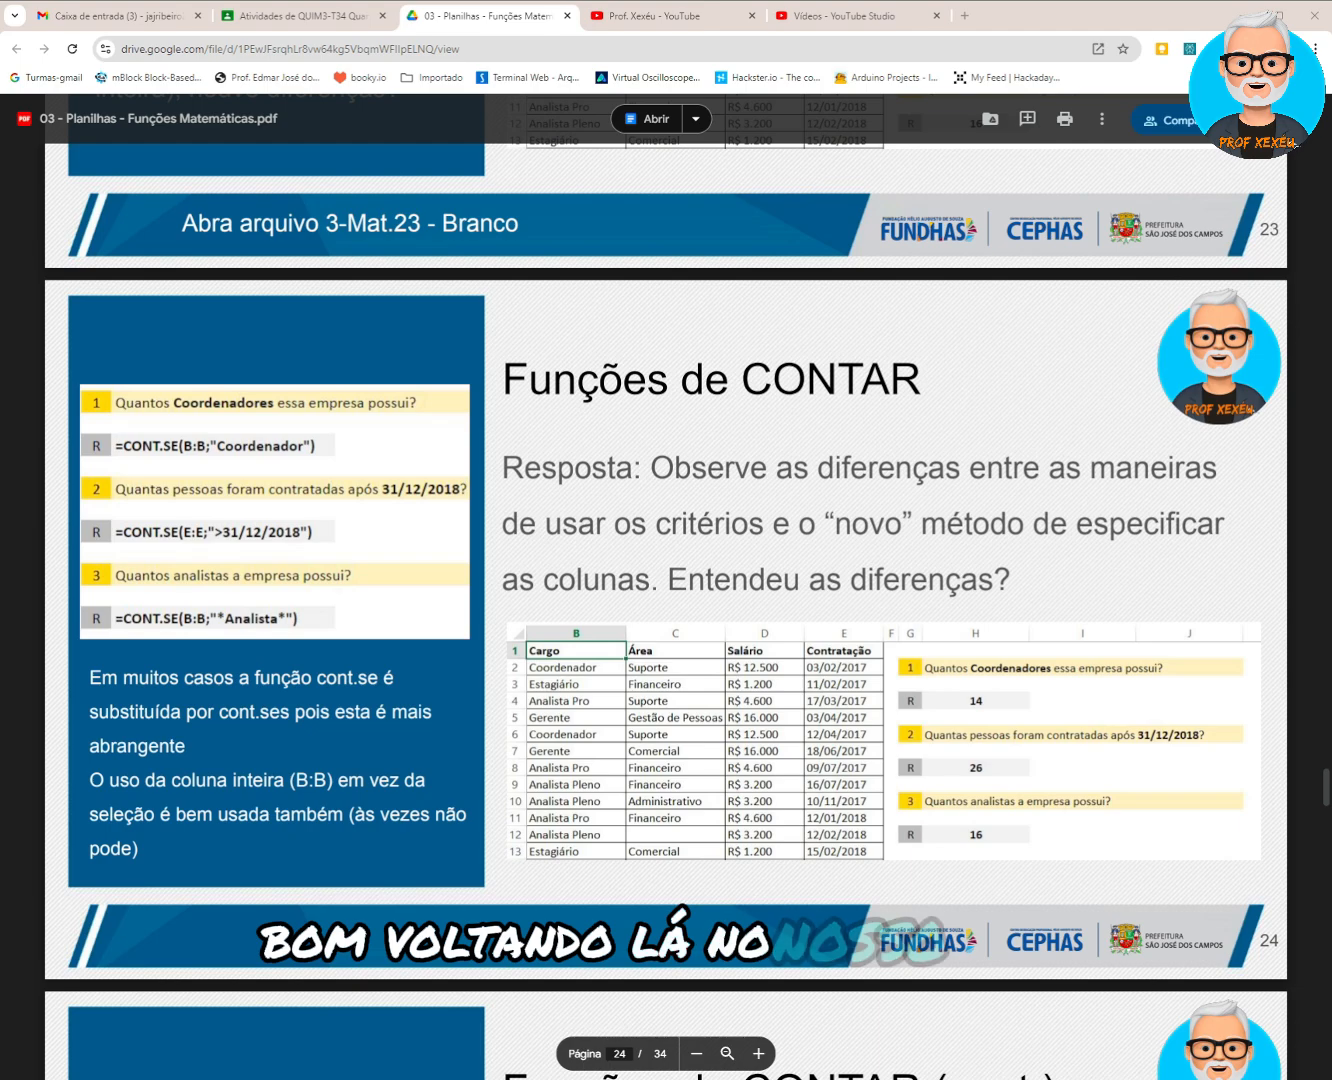
# - Return to the PDF slides and view the "Funções de CONTAR (cont.)" exercise on page 25
pyautogui.scroll(-3, 666, 587)
pyautogui.scroll(-6, 666, 587)
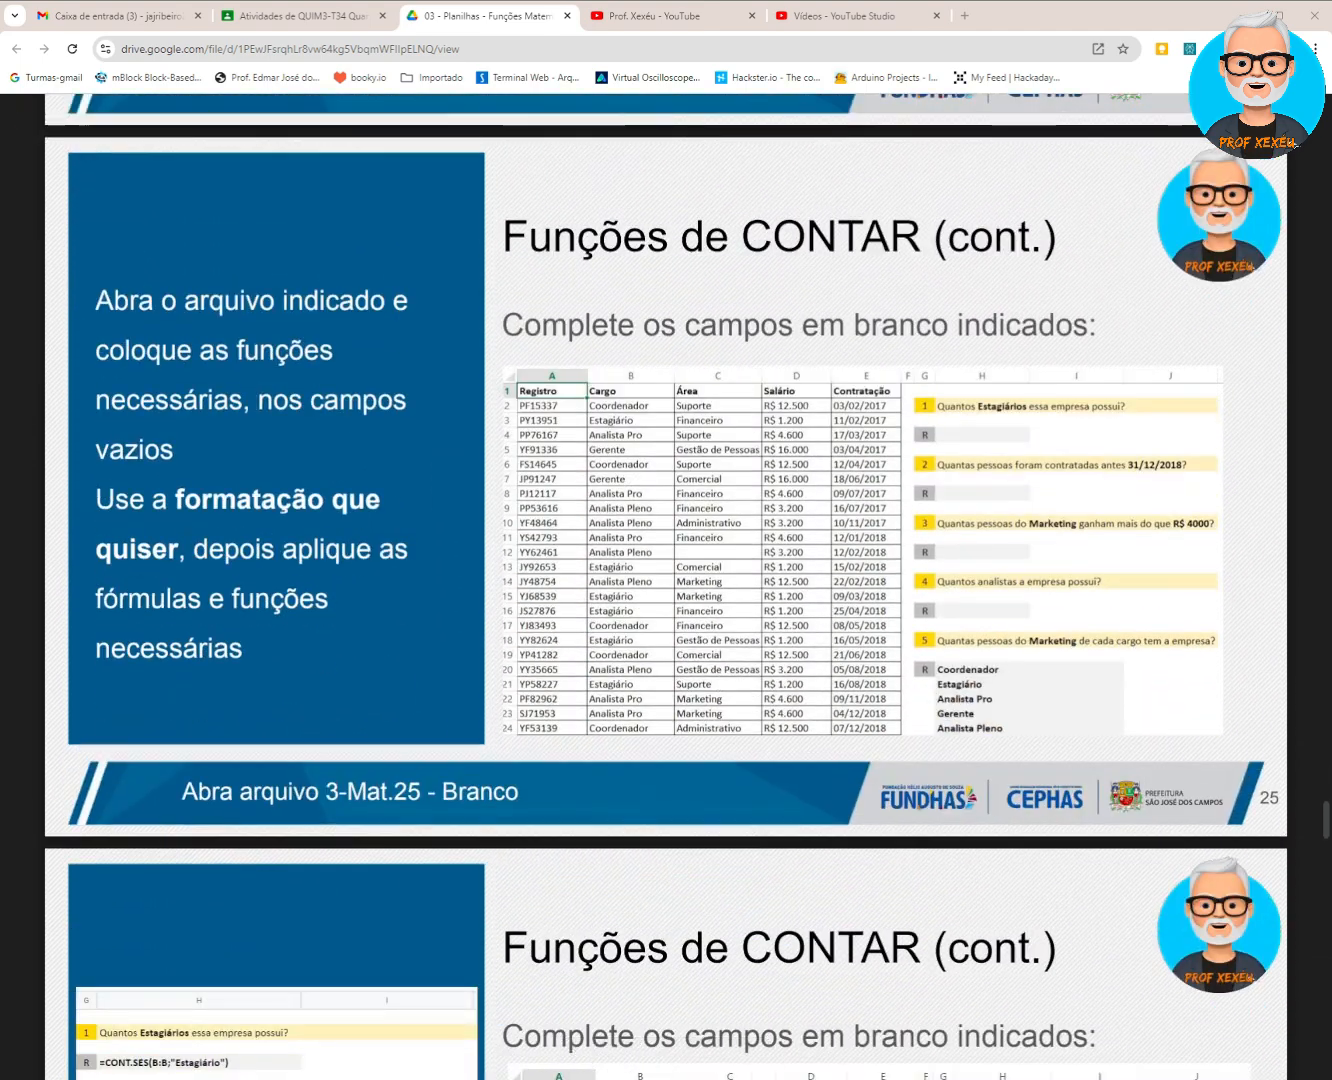
# - Review the page 25 exercise, and inspect the intern count formula in H4 with its B:B range and "Estagiário" criterion
pyautogui.scroll(2, 666, 586)
pyautogui.scroll(-1, 666, 587)
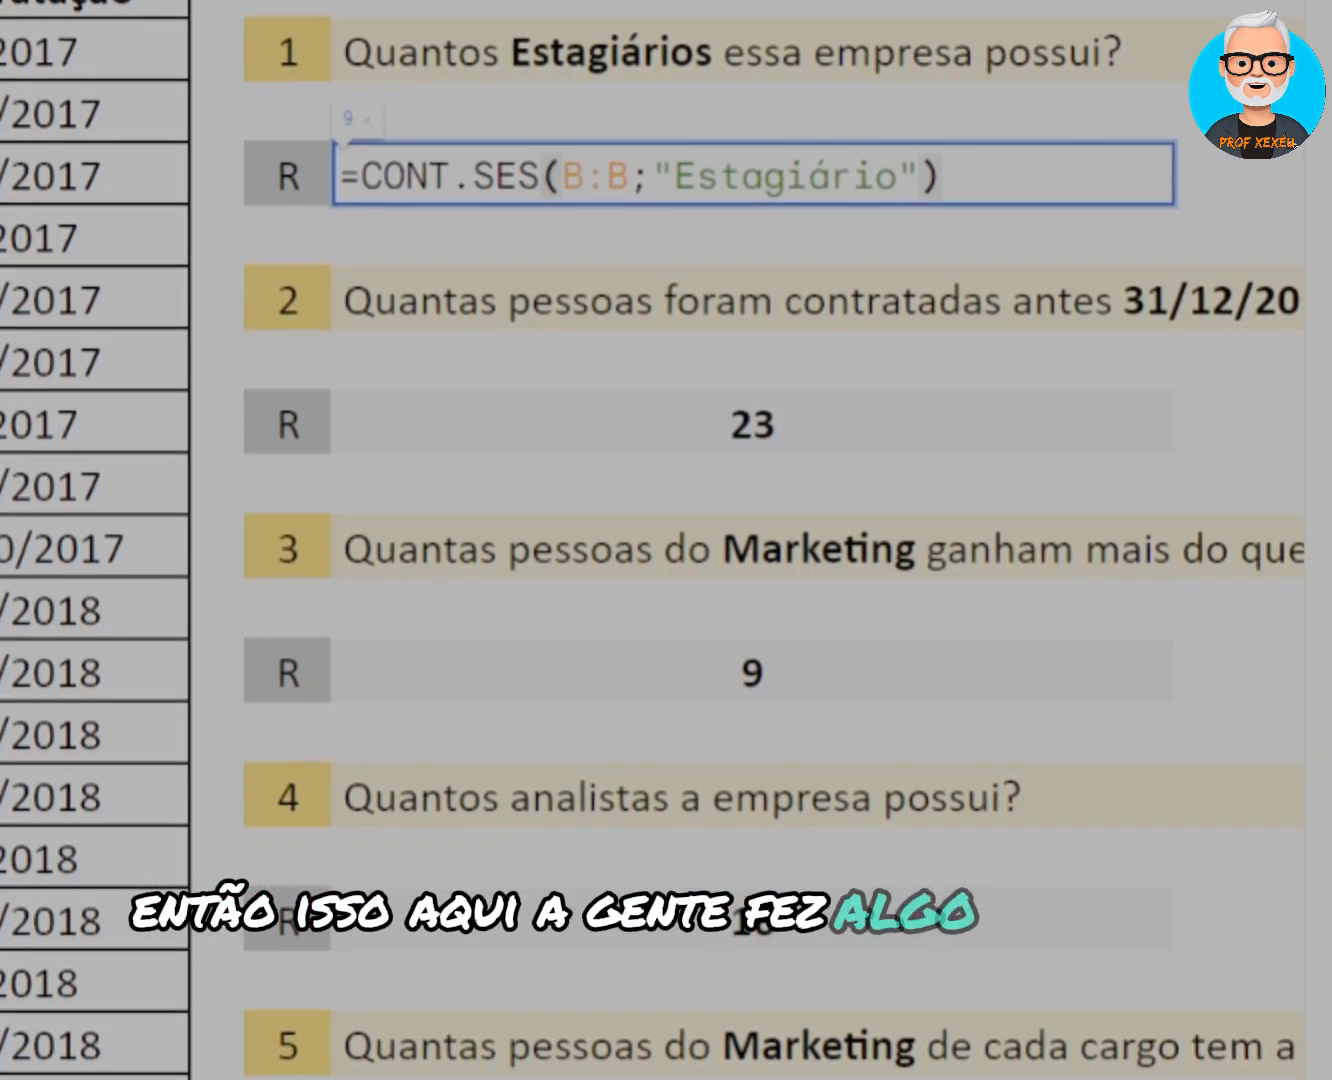
pyautogui.hscroll(5, 667, 540)
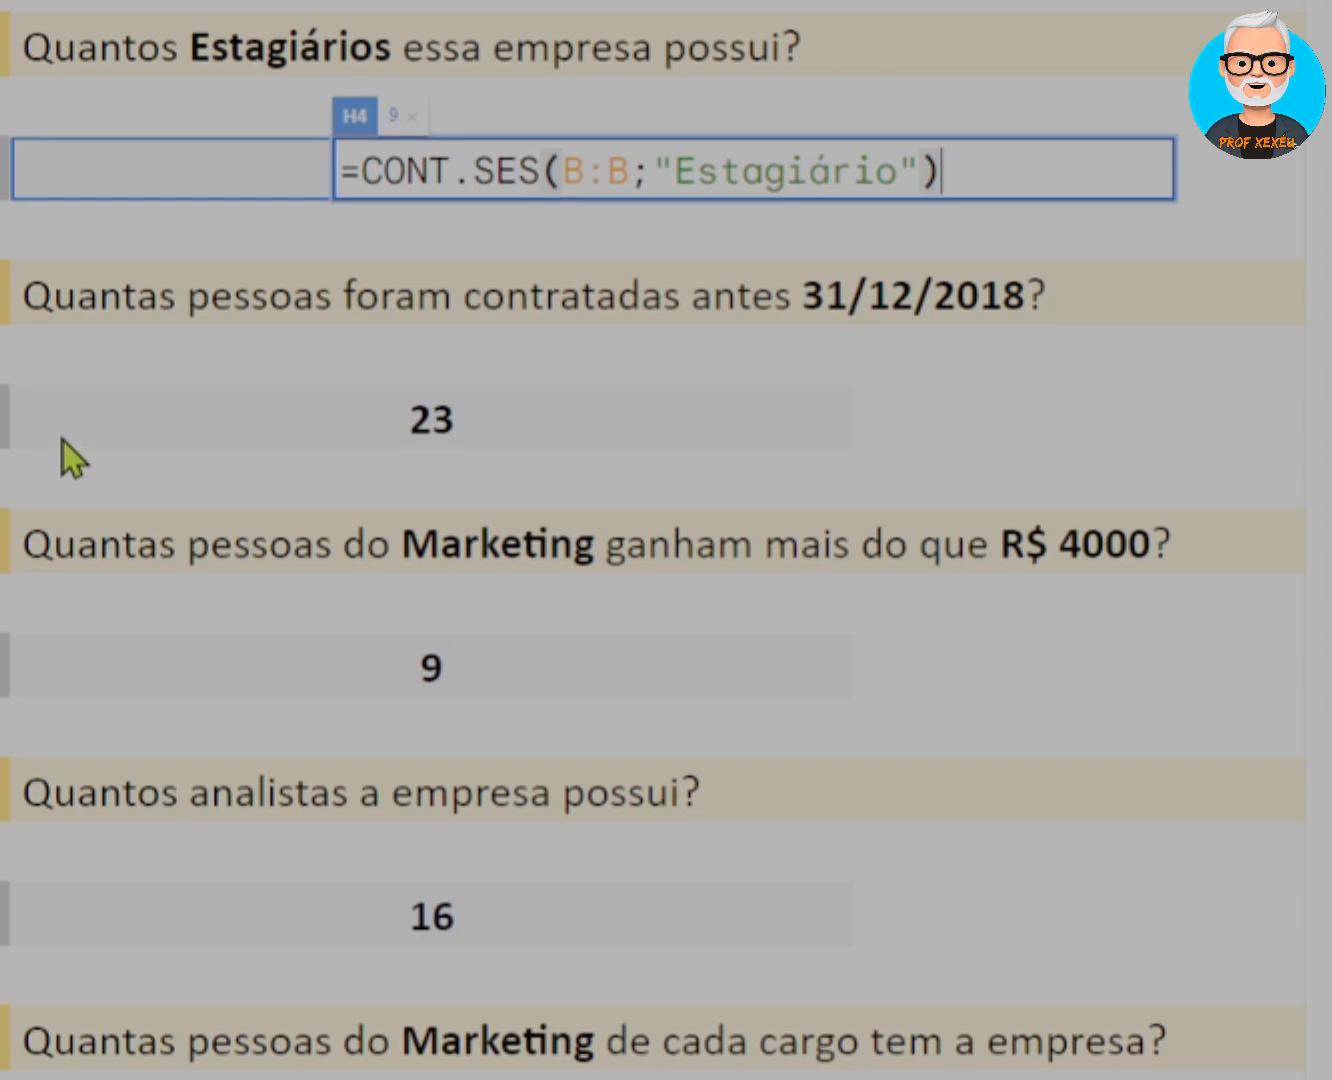
pyautogui.press('Return')
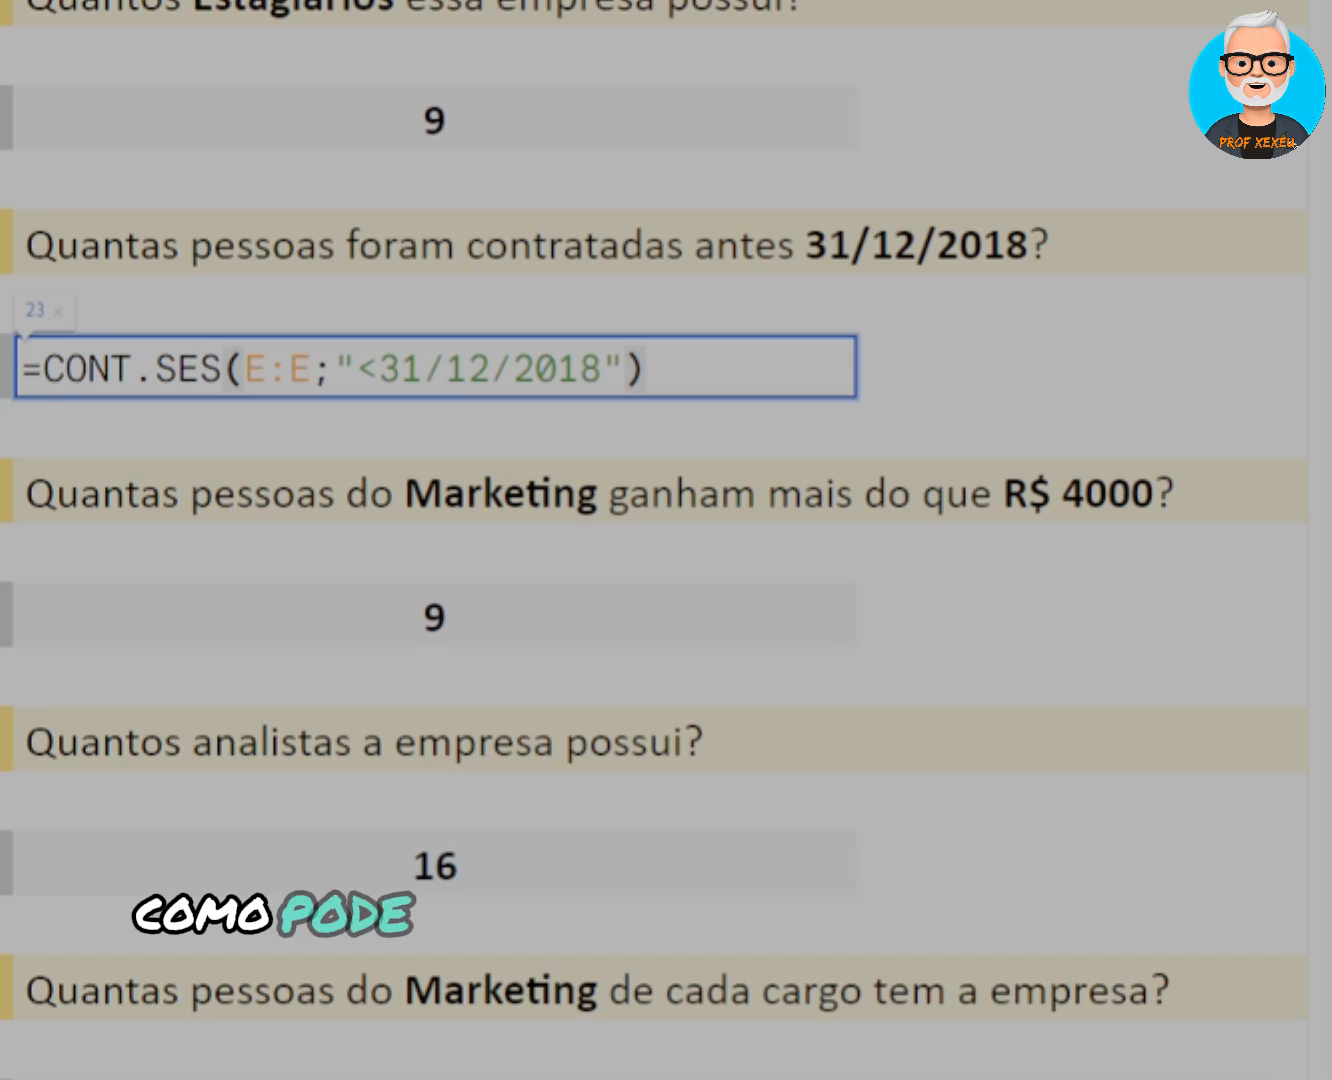
# - Inspect the CONT.SES formulas under questions 3 and 4, checking the Marketing and ">4000" criteria and the "*Analista*" wildcard criterion
pyautogui.click(212, 600)
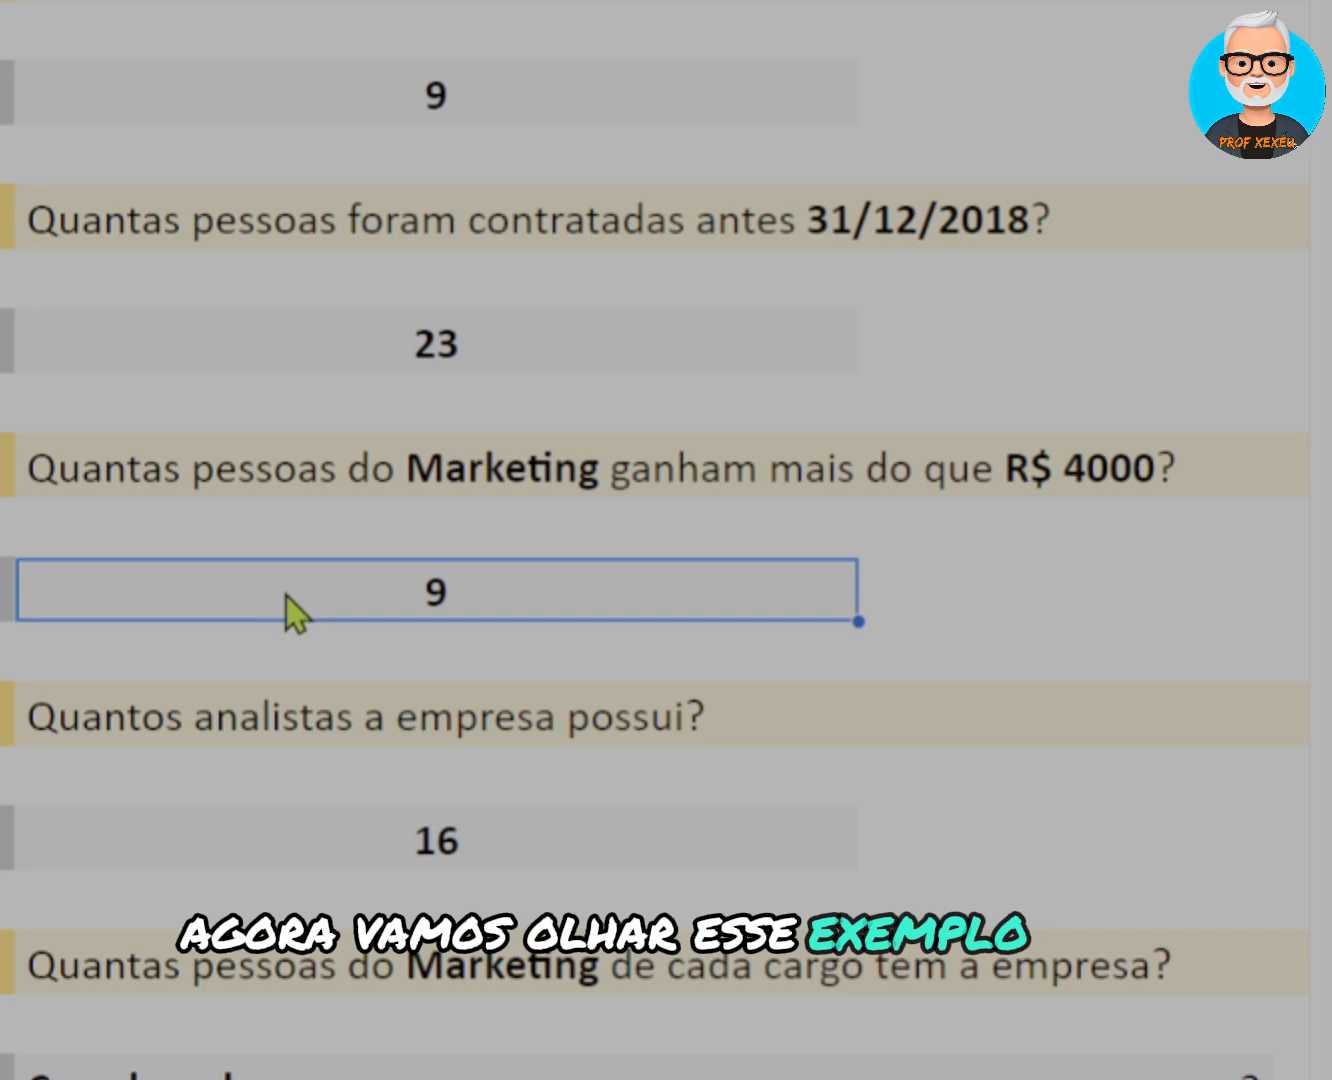
pyautogui.doubleClick(286, 596)
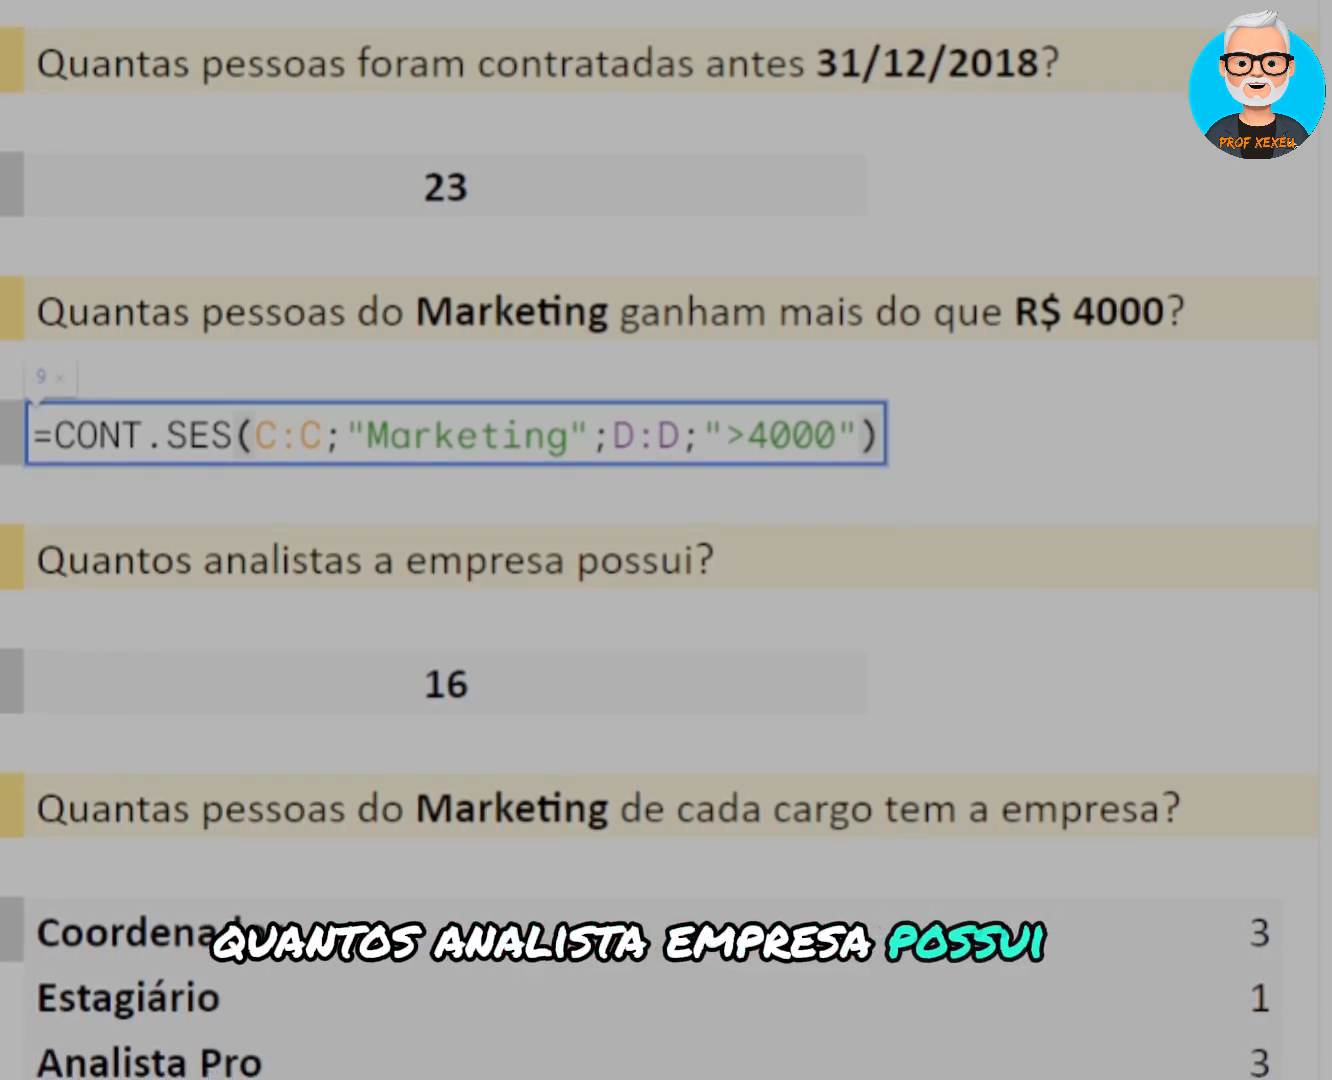
pyautogui.click(176, 693)
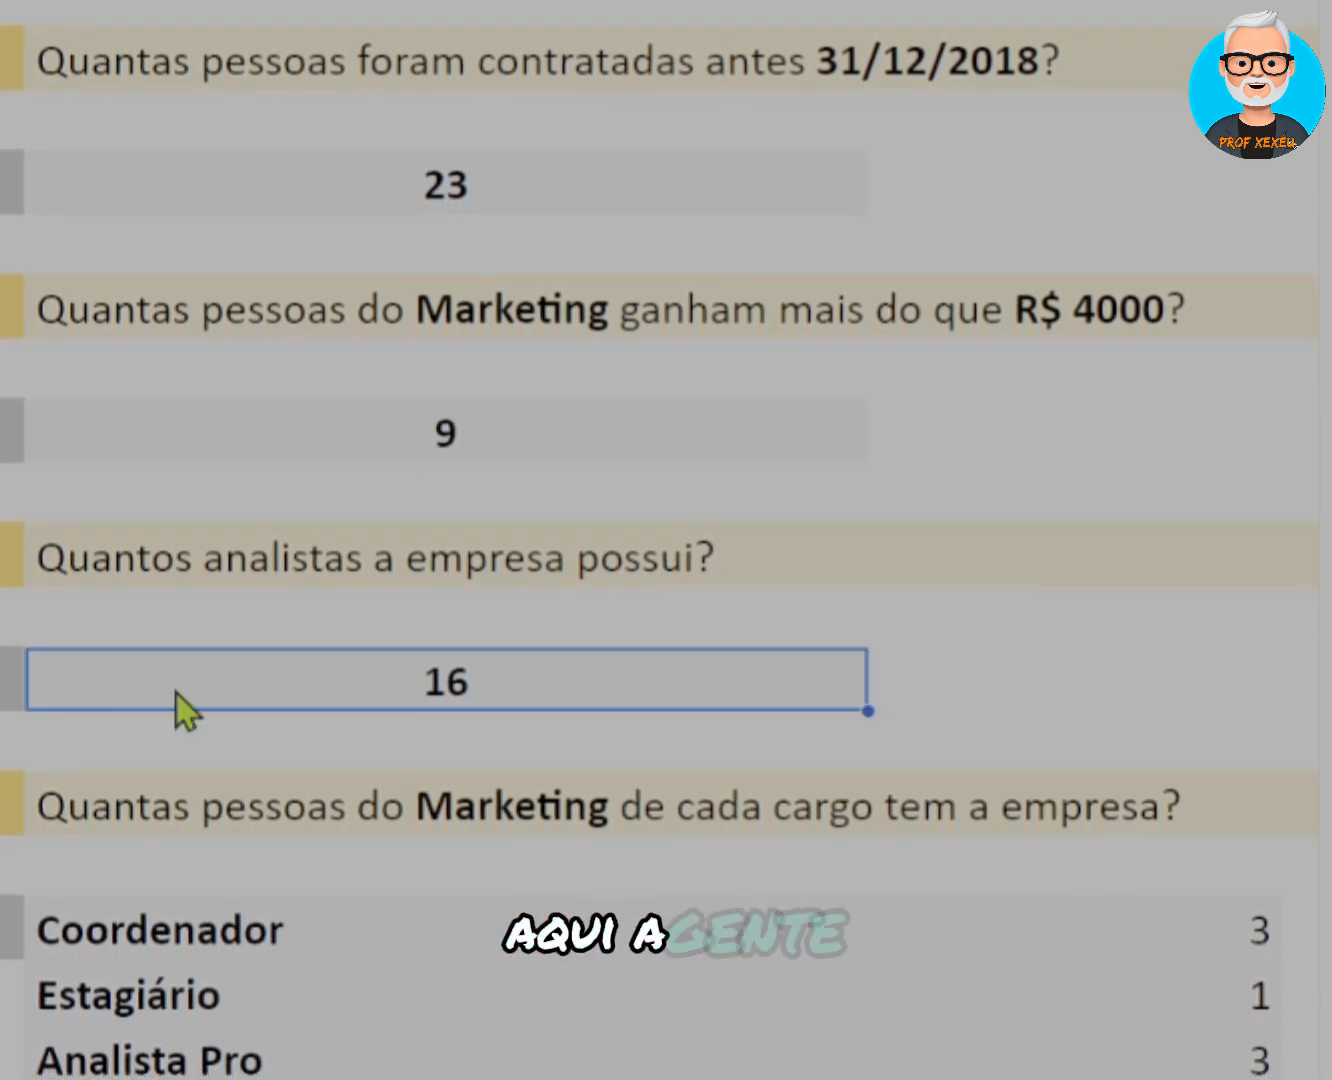
pyautogui.tripleClick(176, 690)
pyautogui.click(176, 671)
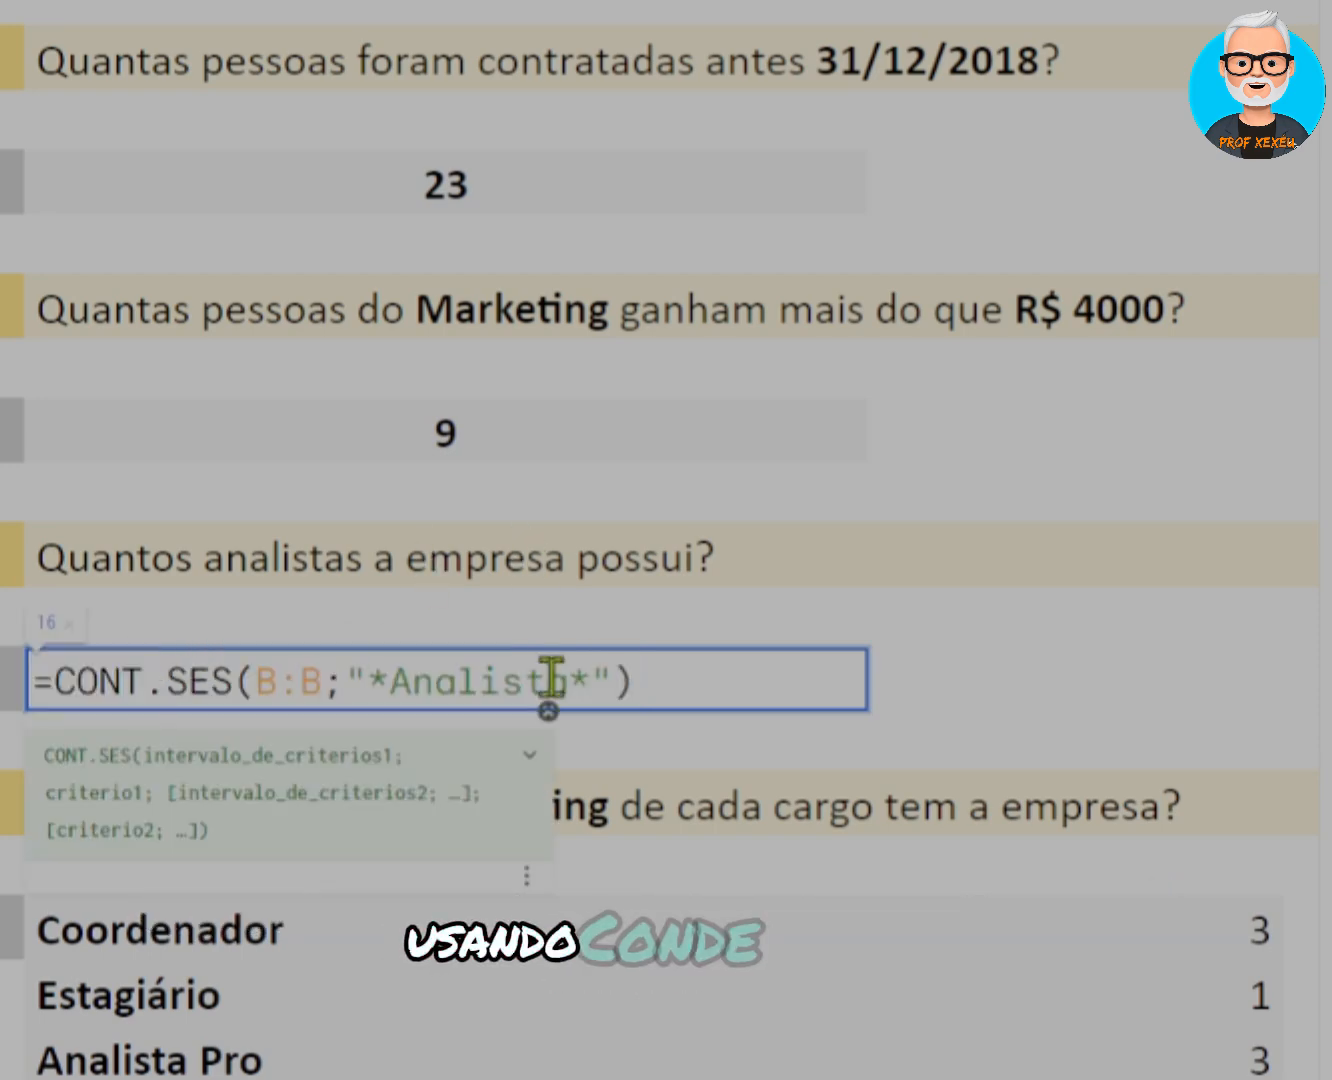
pyautogui.click(713, 680)
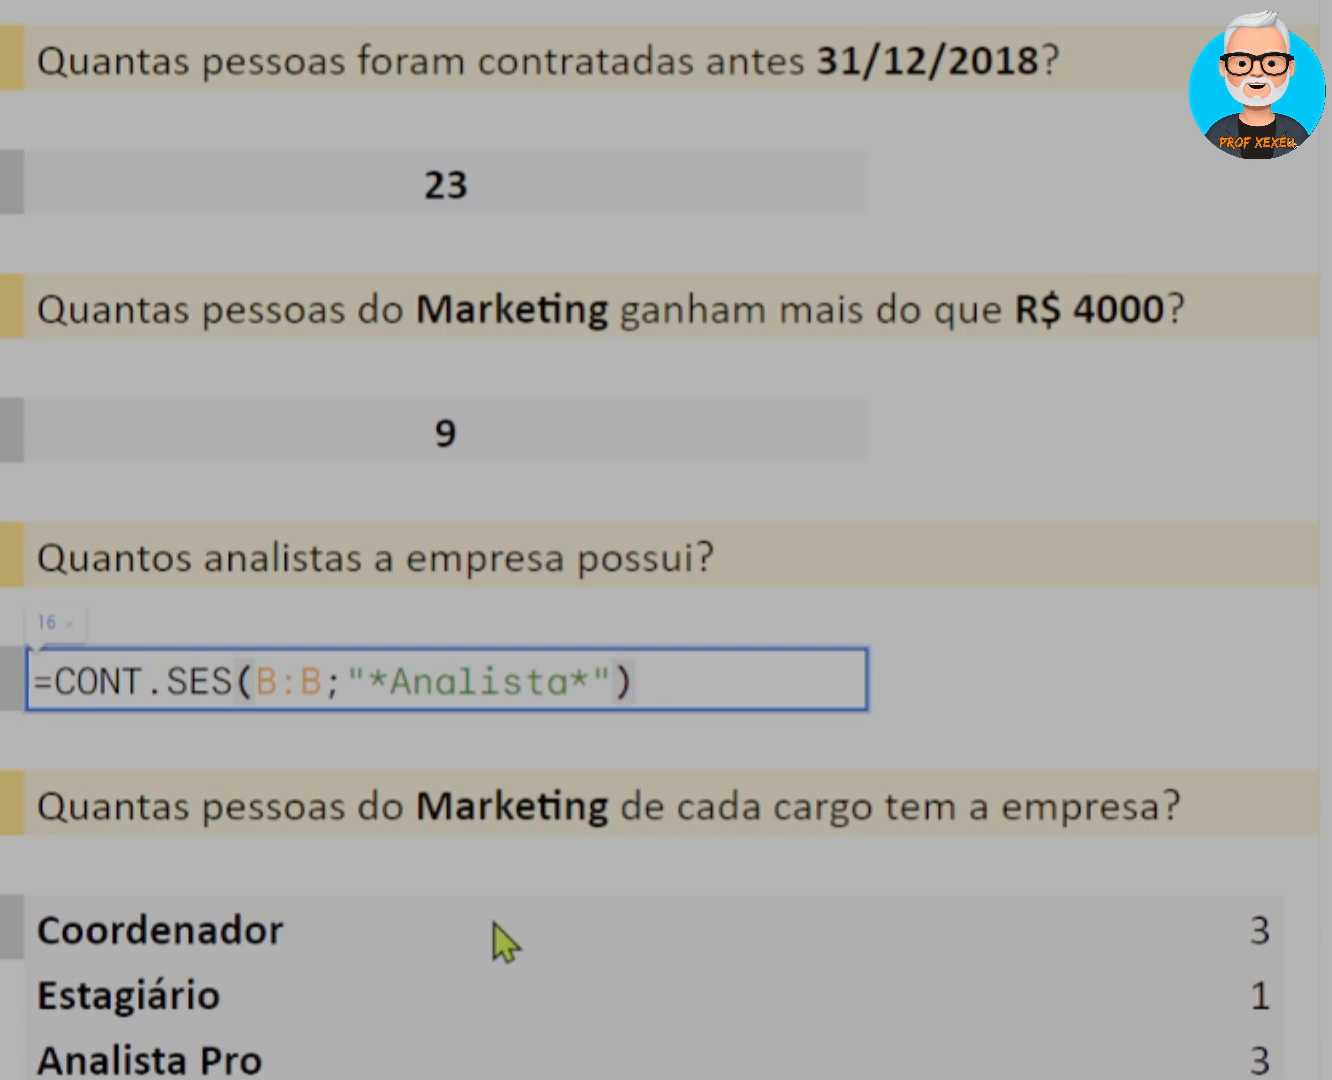
pyautogui.click(603, 951)
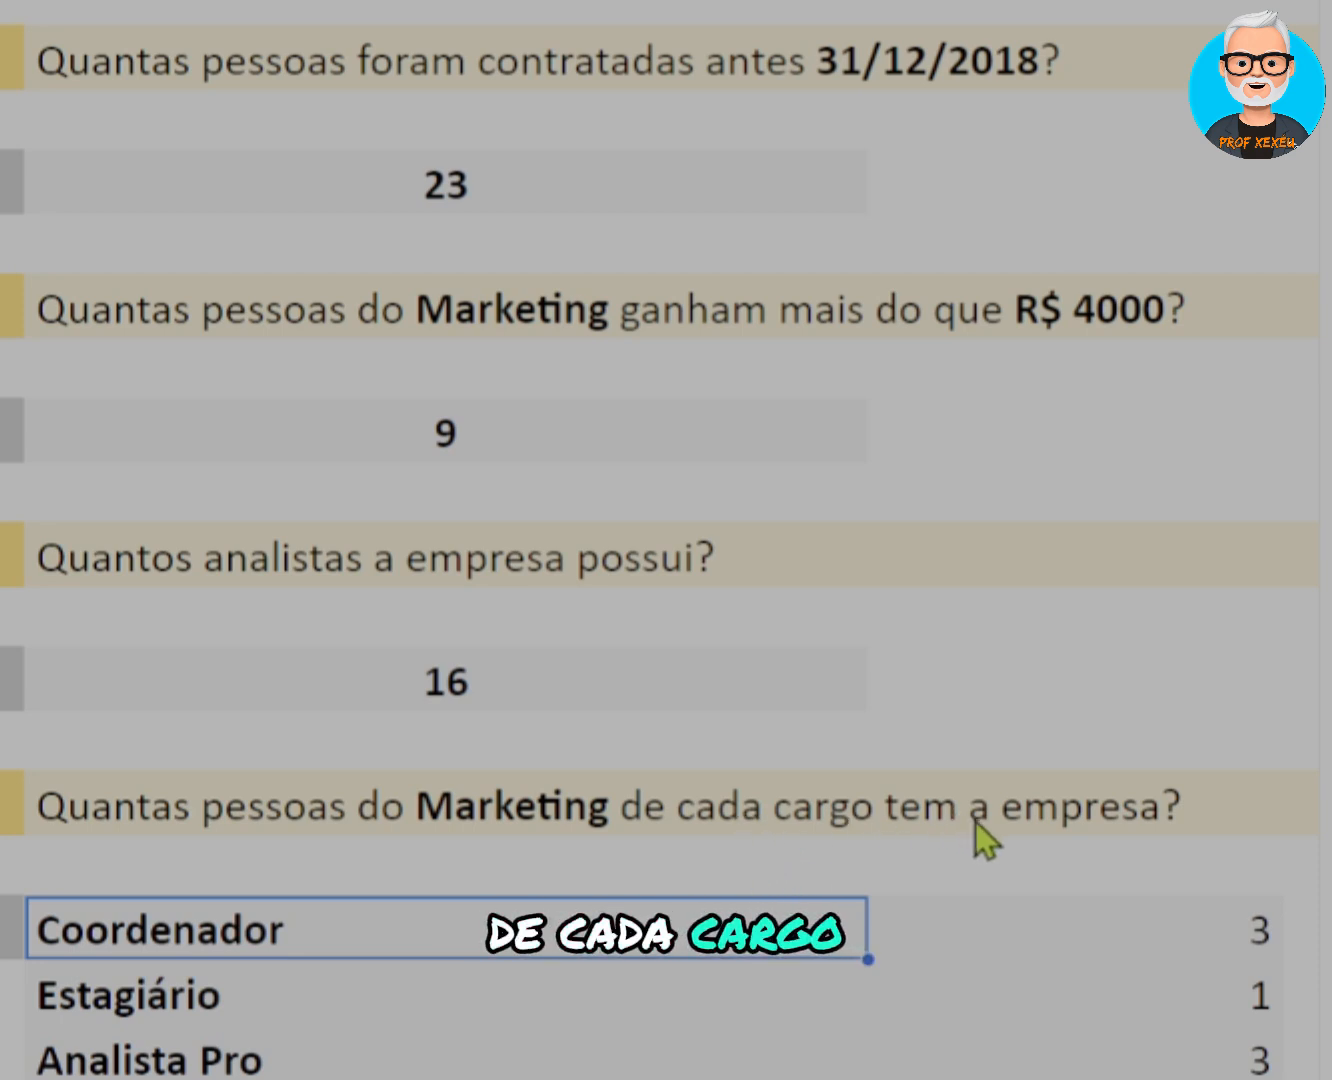
# - Examine the Coordenador formula under question 5, checking the "Marketing" criterion, the B:B range and the H20 reference, and leave it intact
pyautogui.click(1110, 929)
pyautogui.doubleClick(1111, 929)
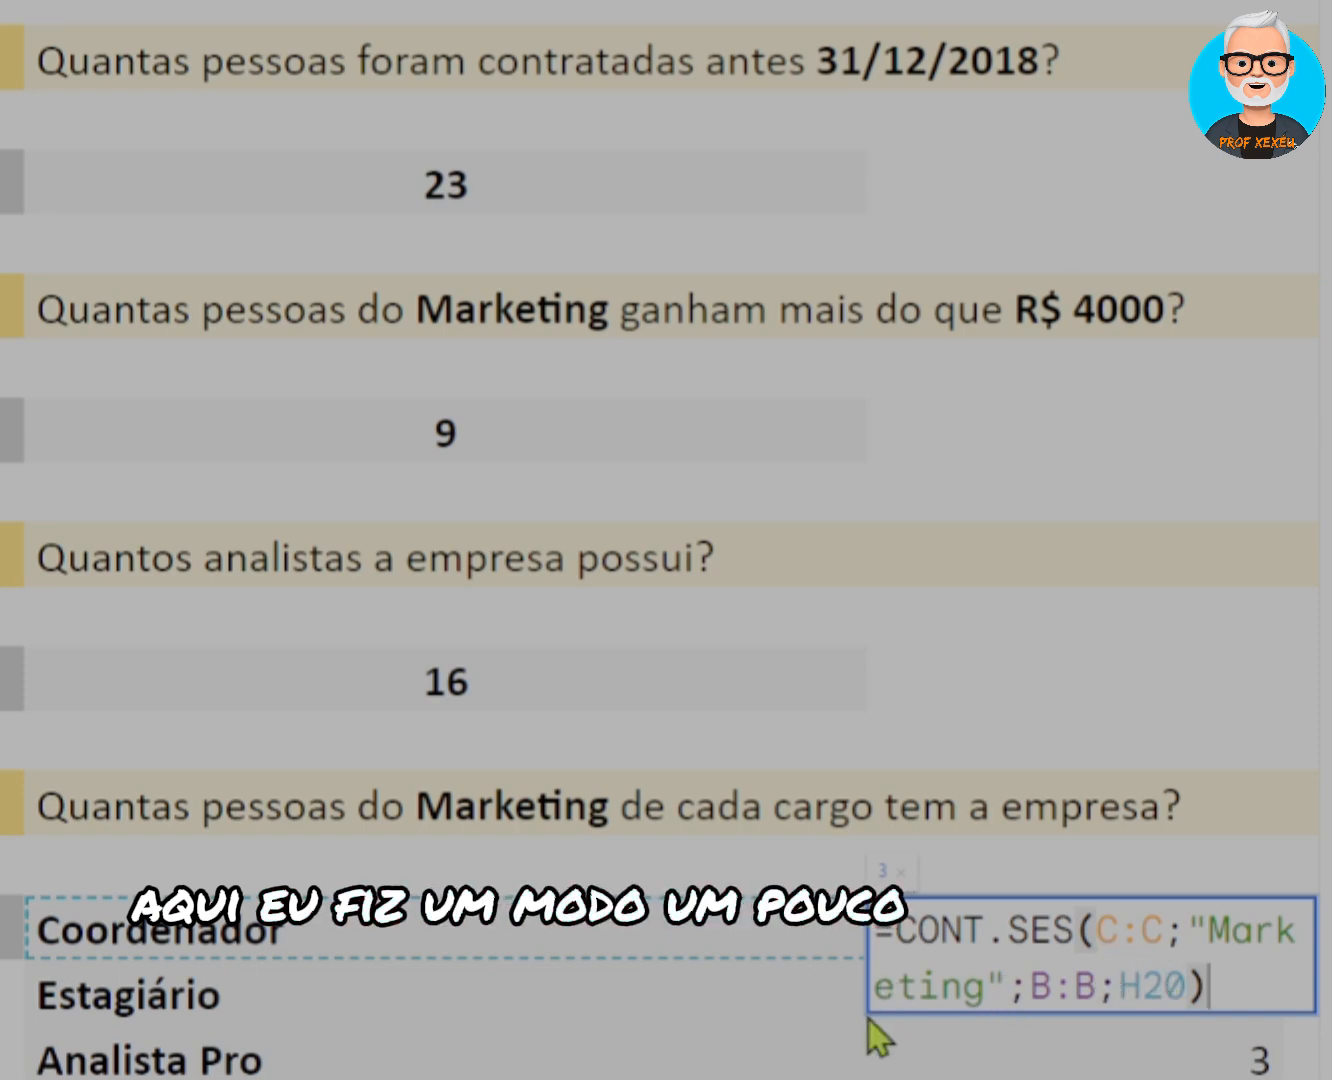
pyautogui.click(719, 1075)
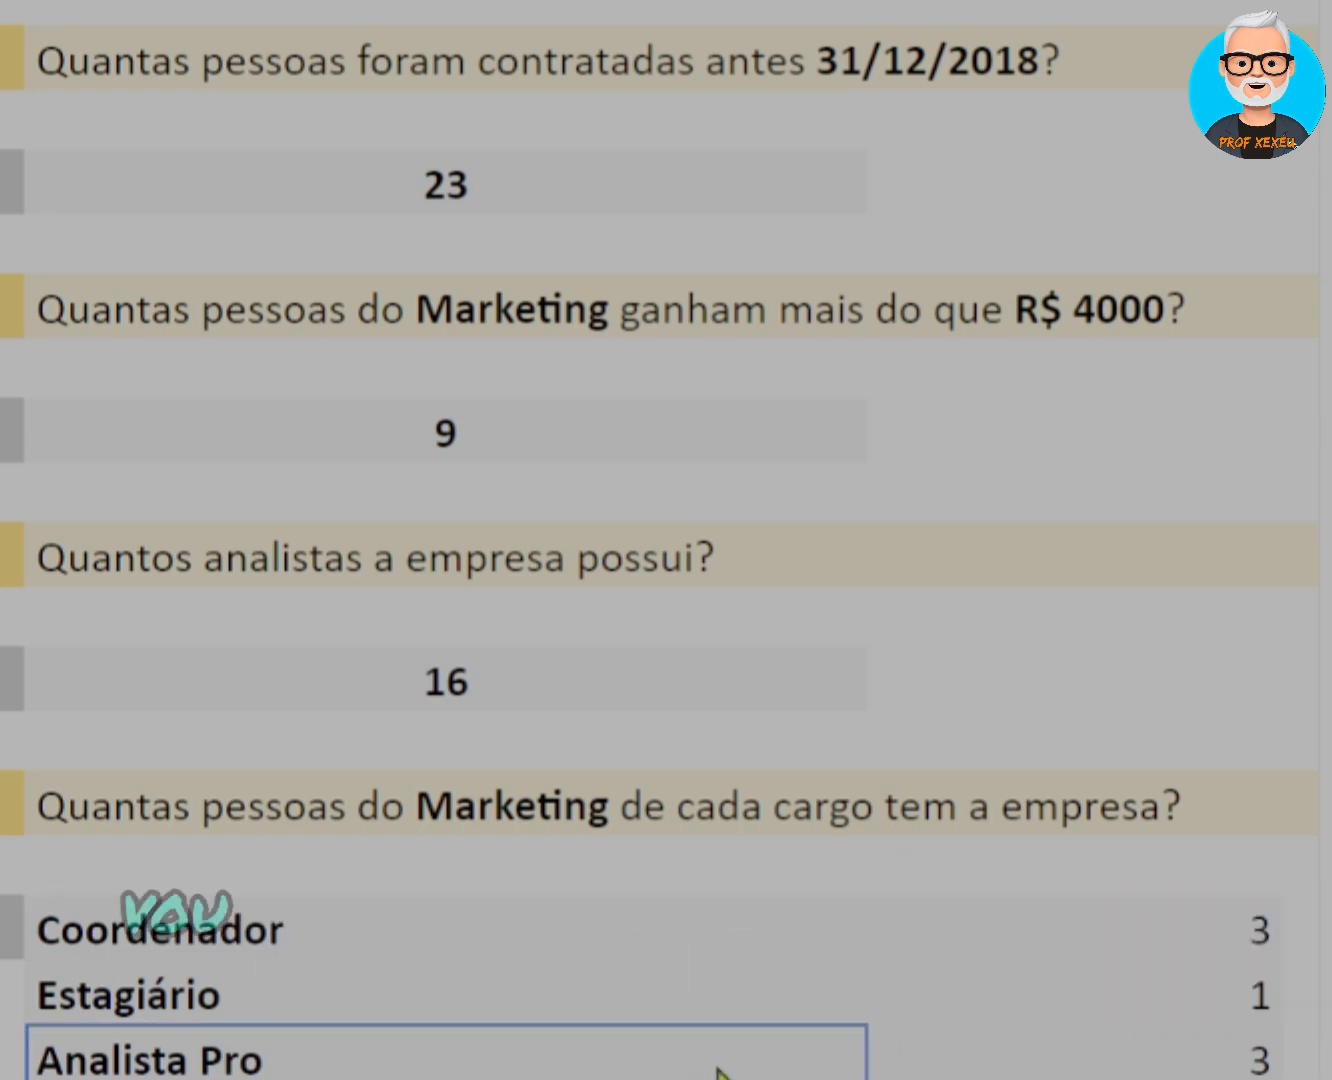
pyautogui.hscroll(5, 666, 540)
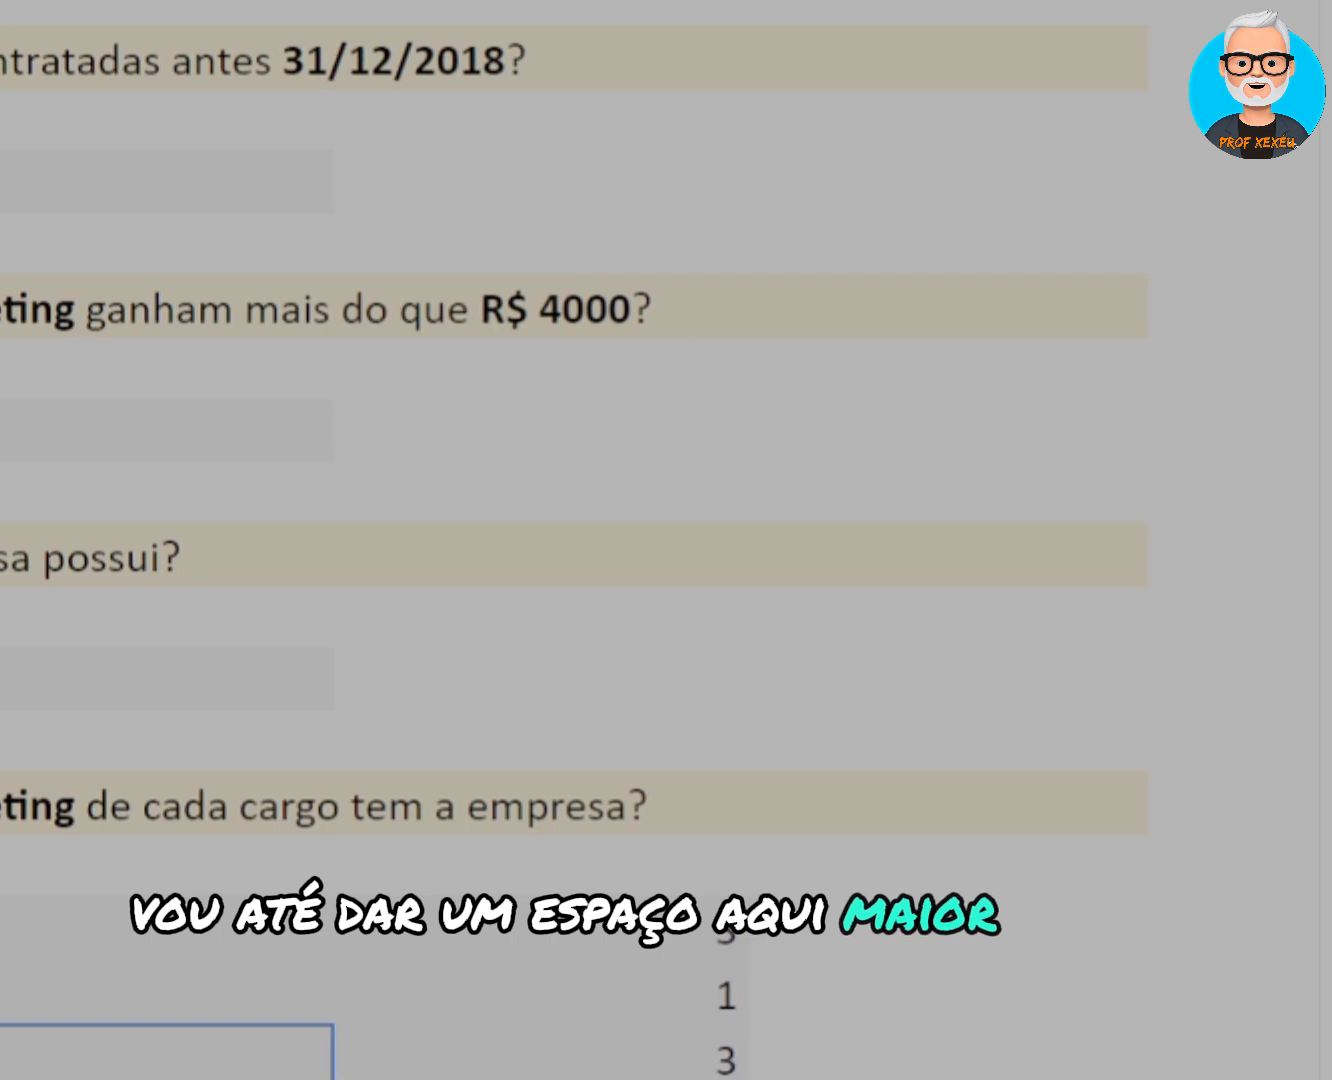
pyautogui.doubleClick(617, 927)
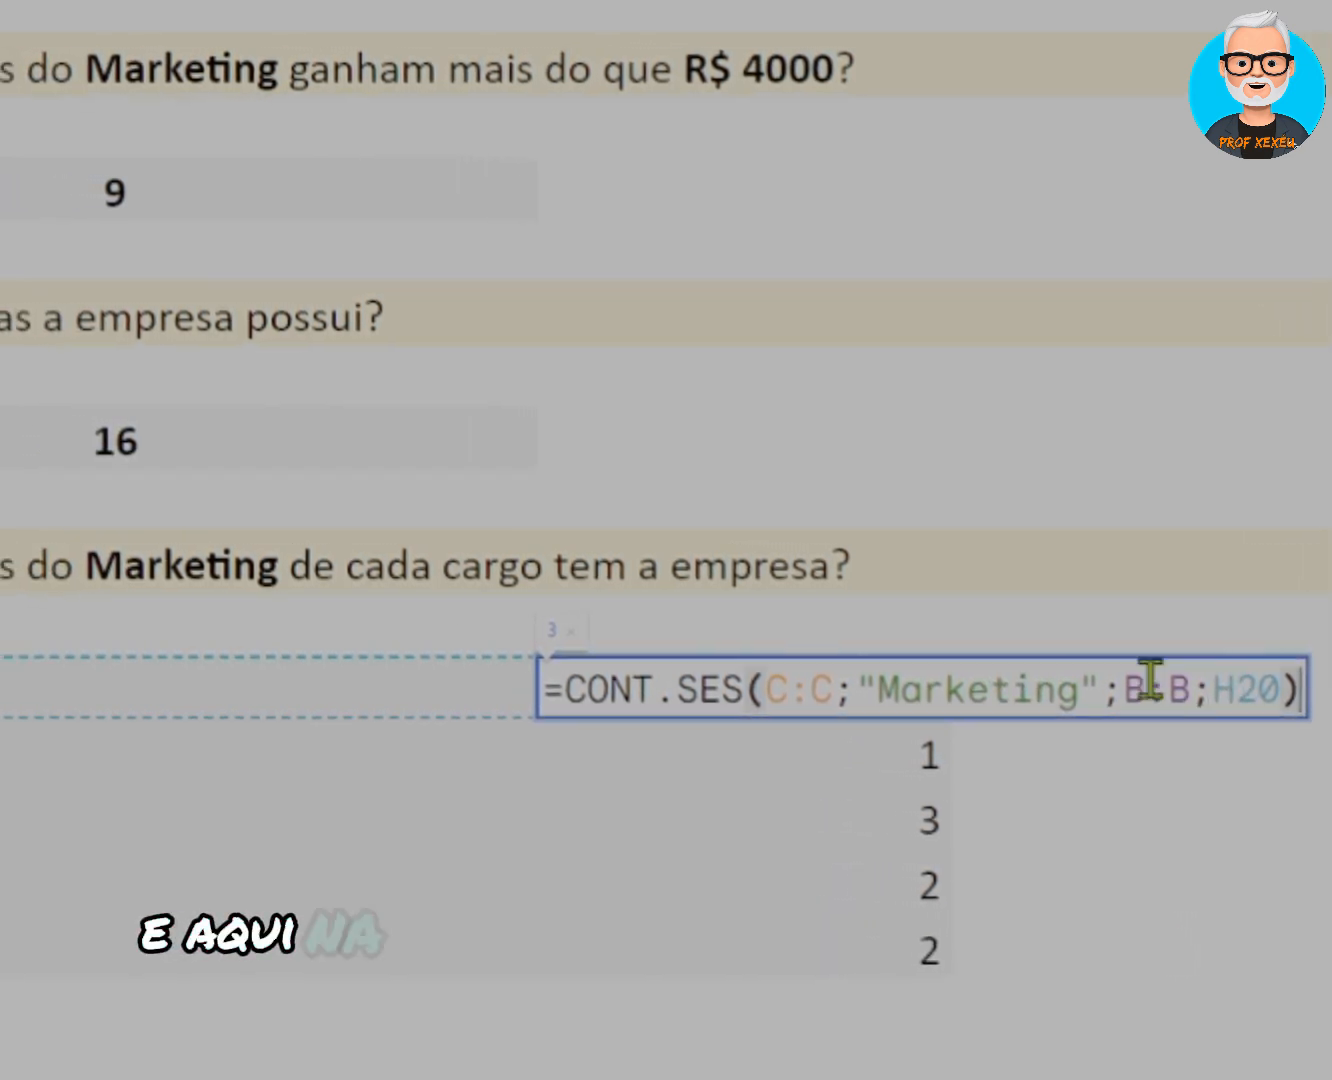
pyautogui.moveTo(1159, 690); pyautogui.dragTo(1220, 690)
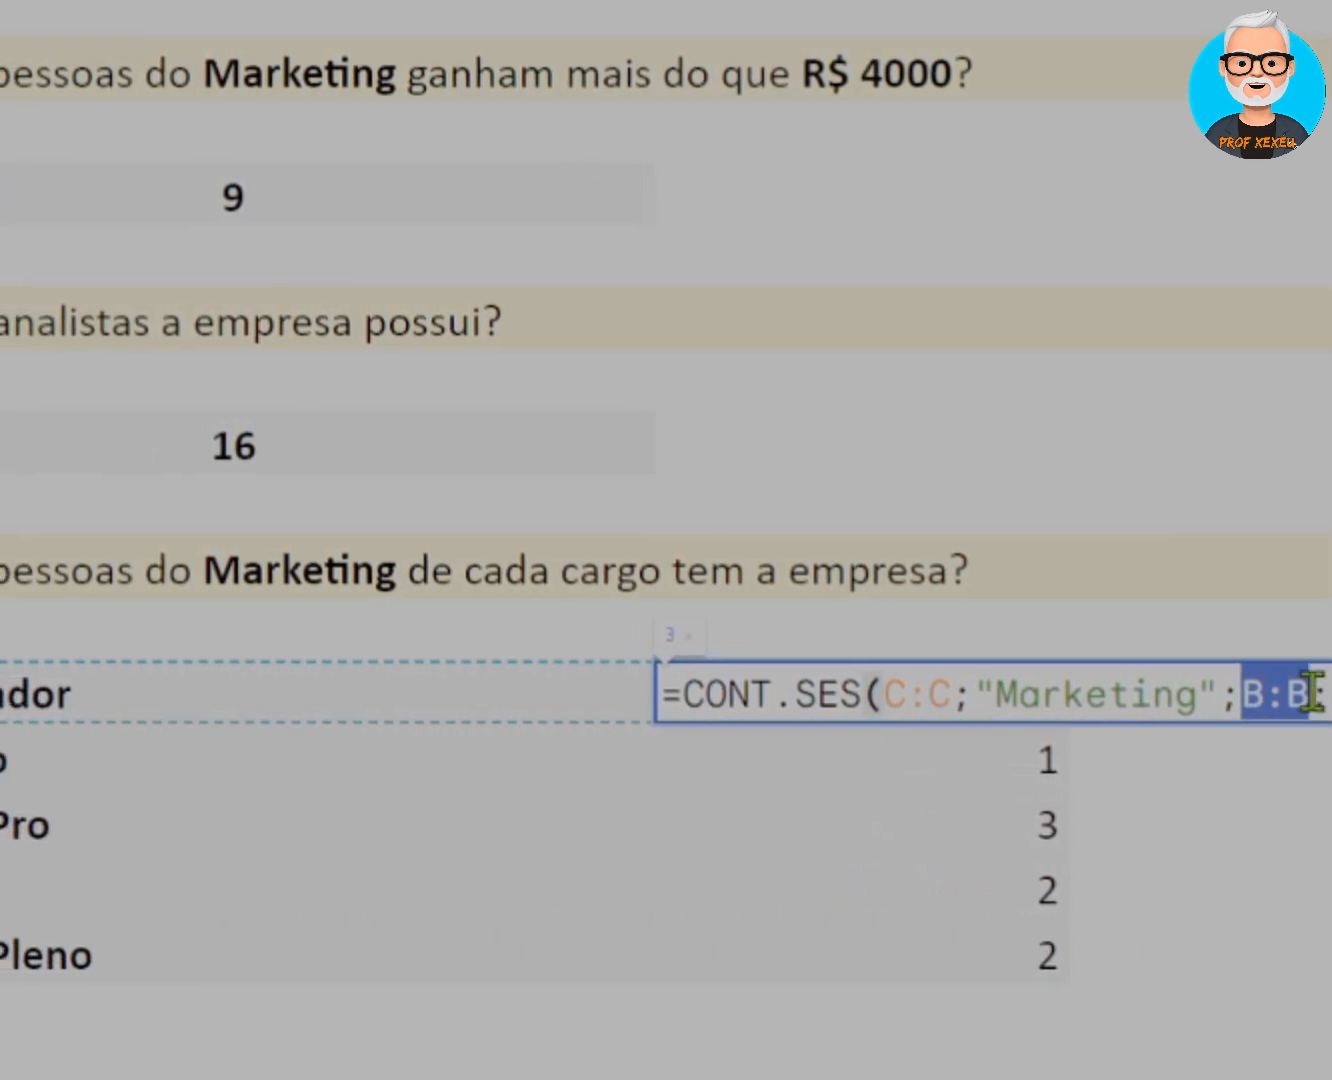
pyautogui.write(';')
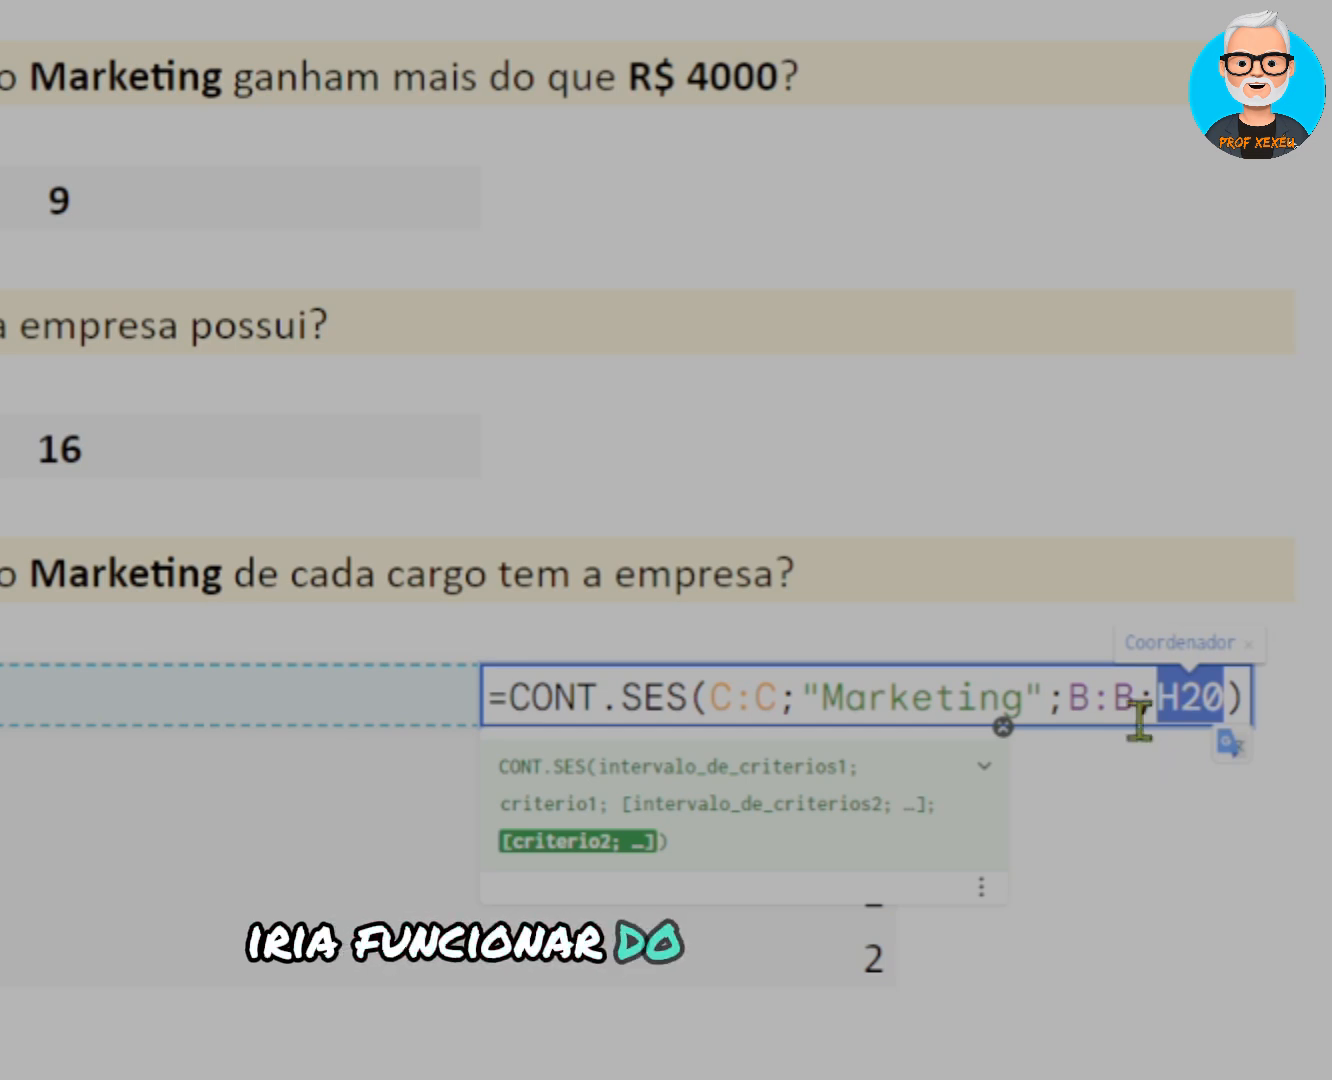
pyautogui.press('Escape')
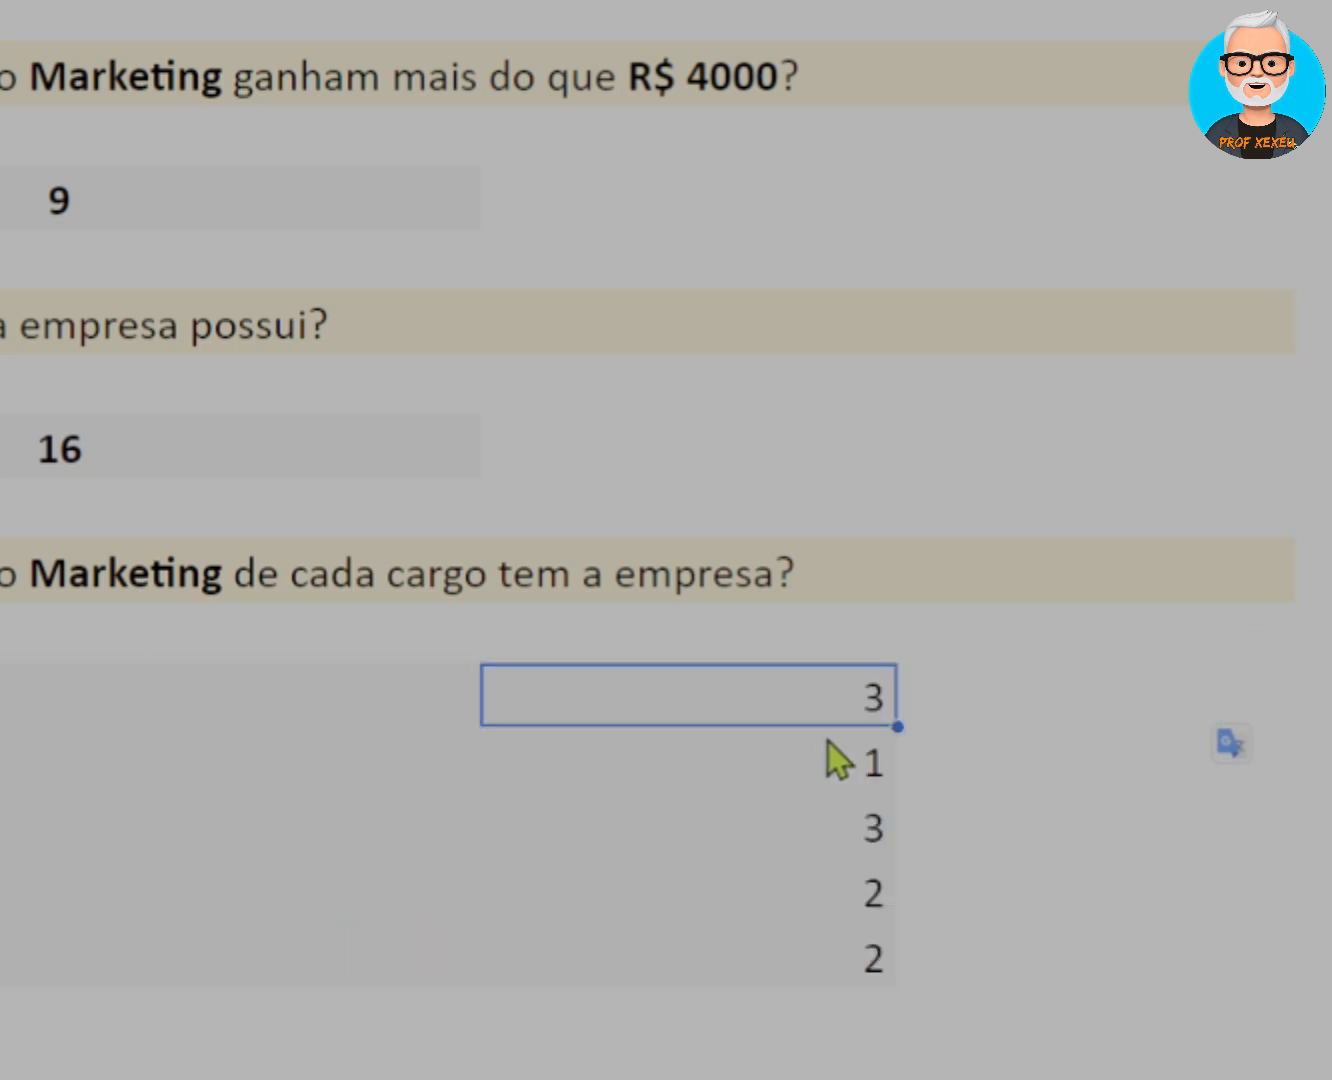
# - Open the Estagiário and Analista Pro formulas under question 5 and compare their job-title cell references
pyautogui.doubleClick(811, 766)
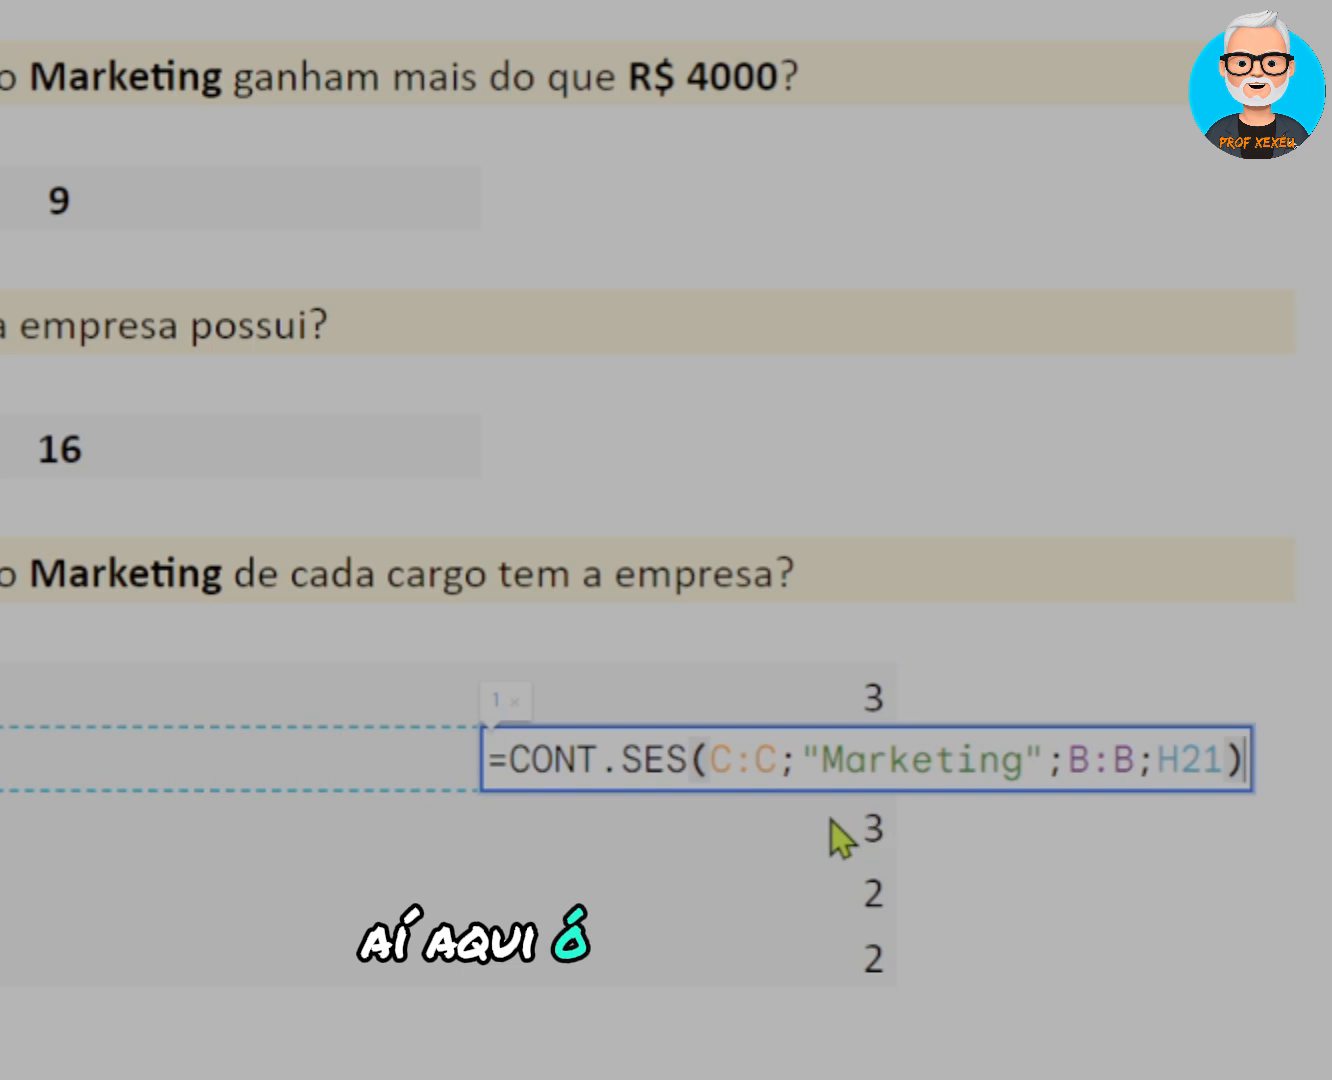
pyautogui.click(767, 811)
pyautogui.doubleClick(766, 811)
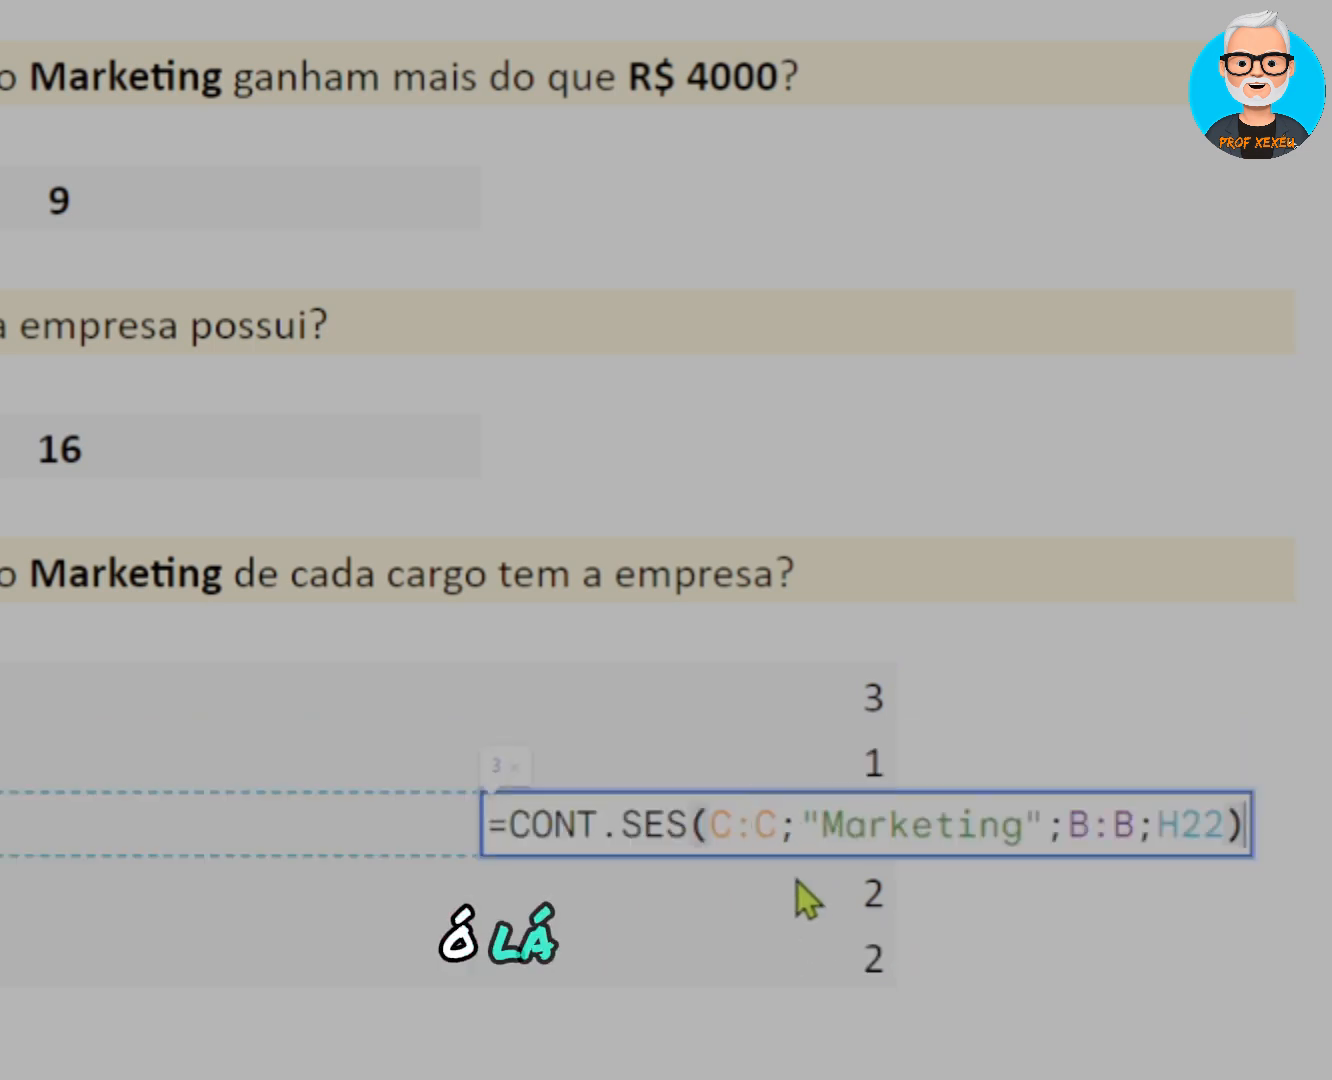
pyautogui.click(798, 889)
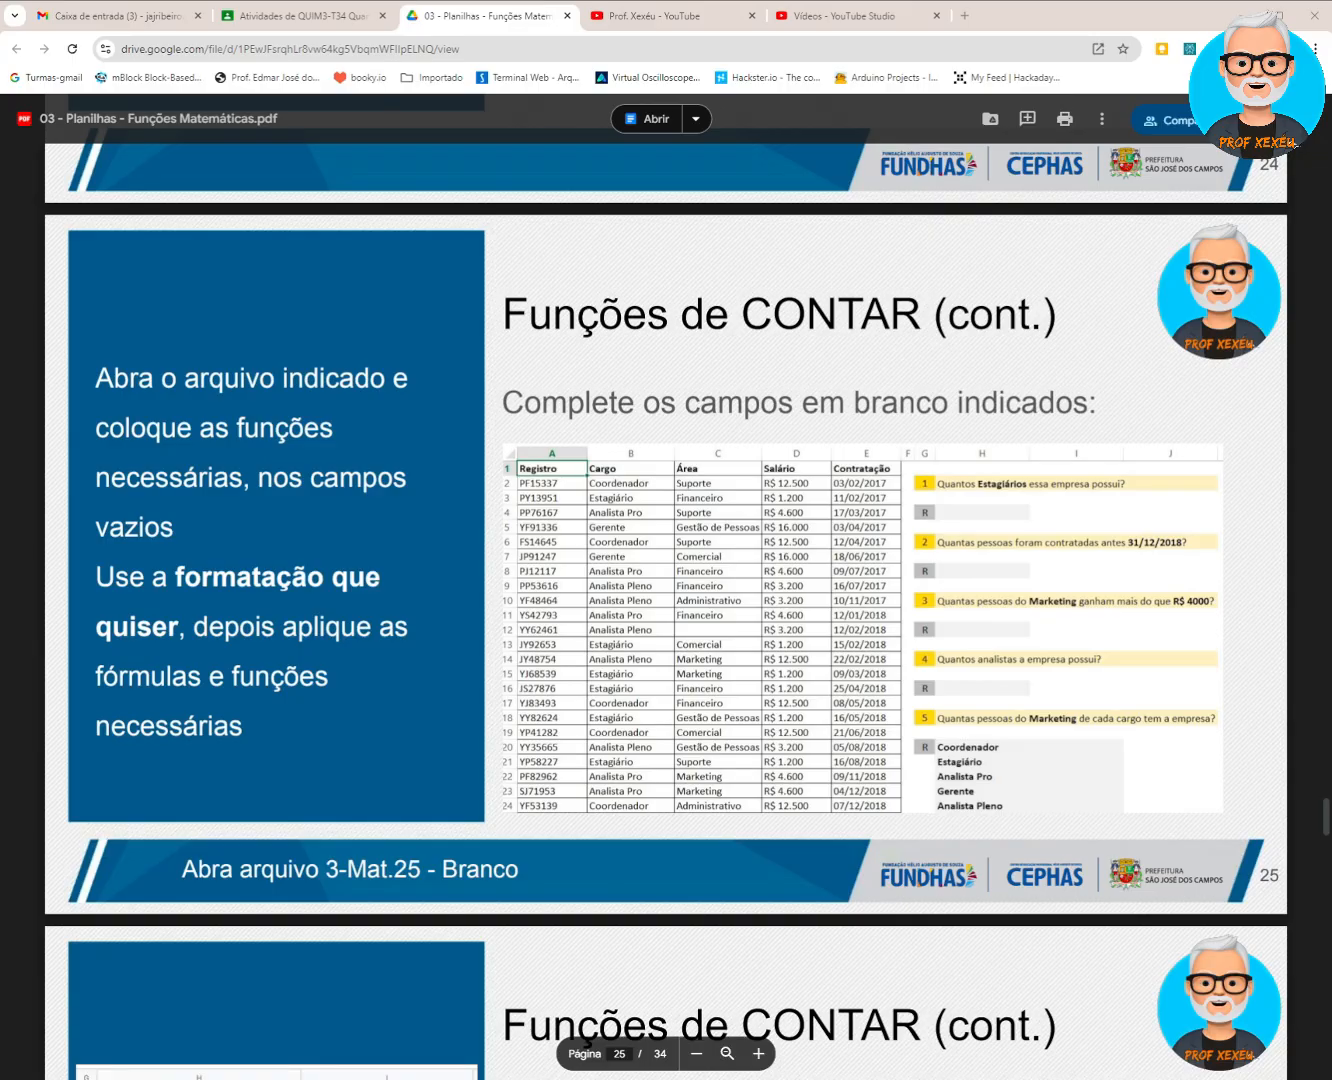
# - View the answer slide after page 25 in the PDF and review its CONT.SES formulas
pyautogui.scroll(-7, 666, 587)
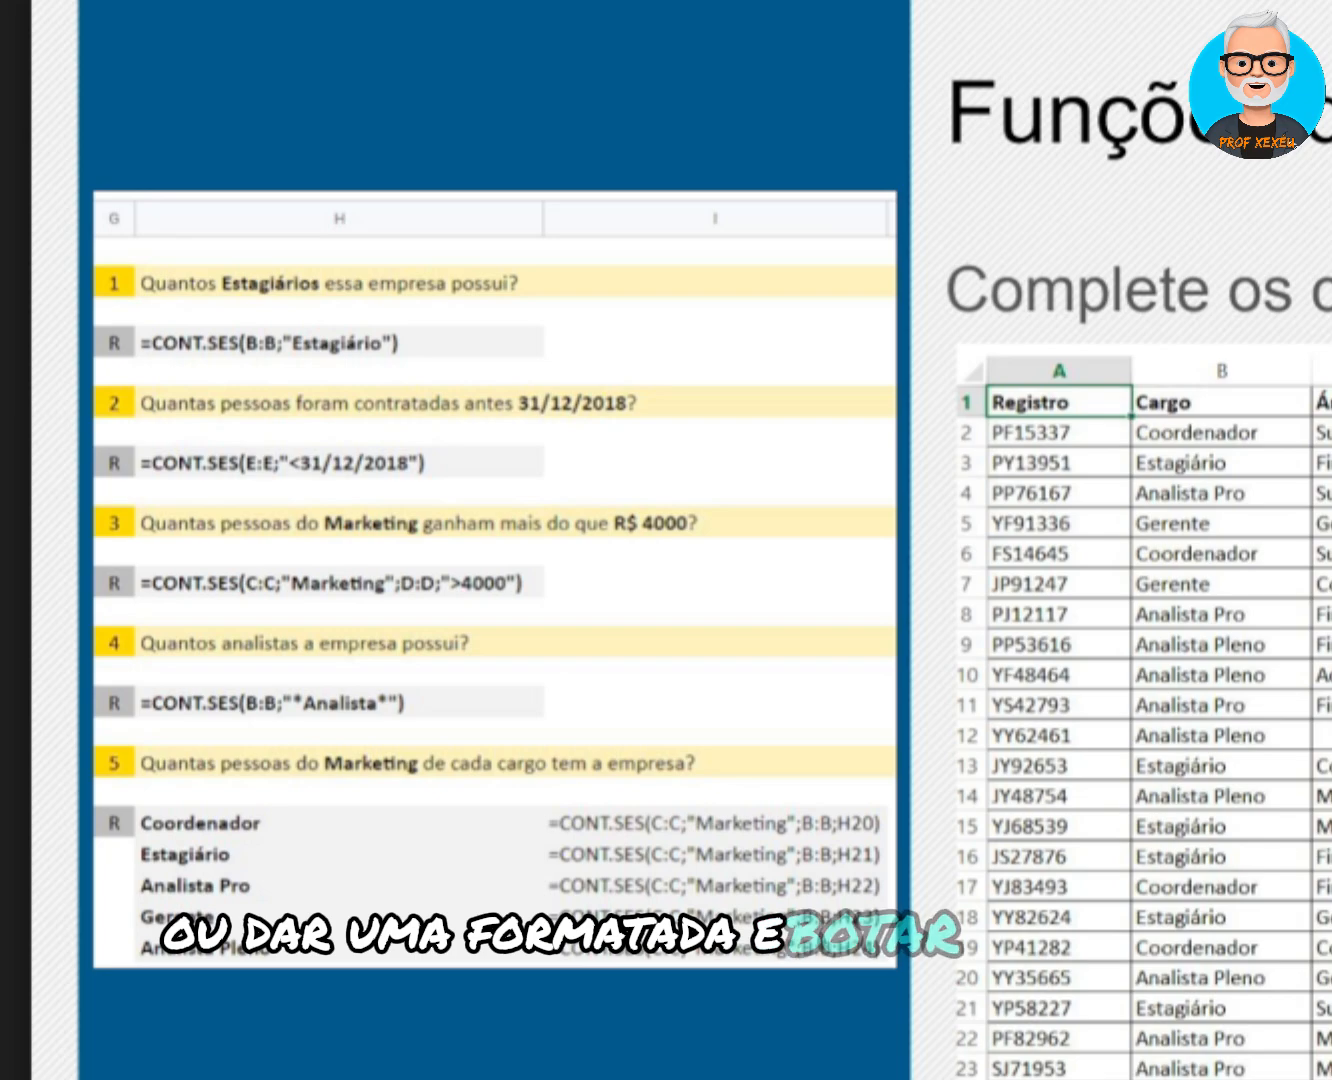
pyautogui.scroll(-5, 680, 550)
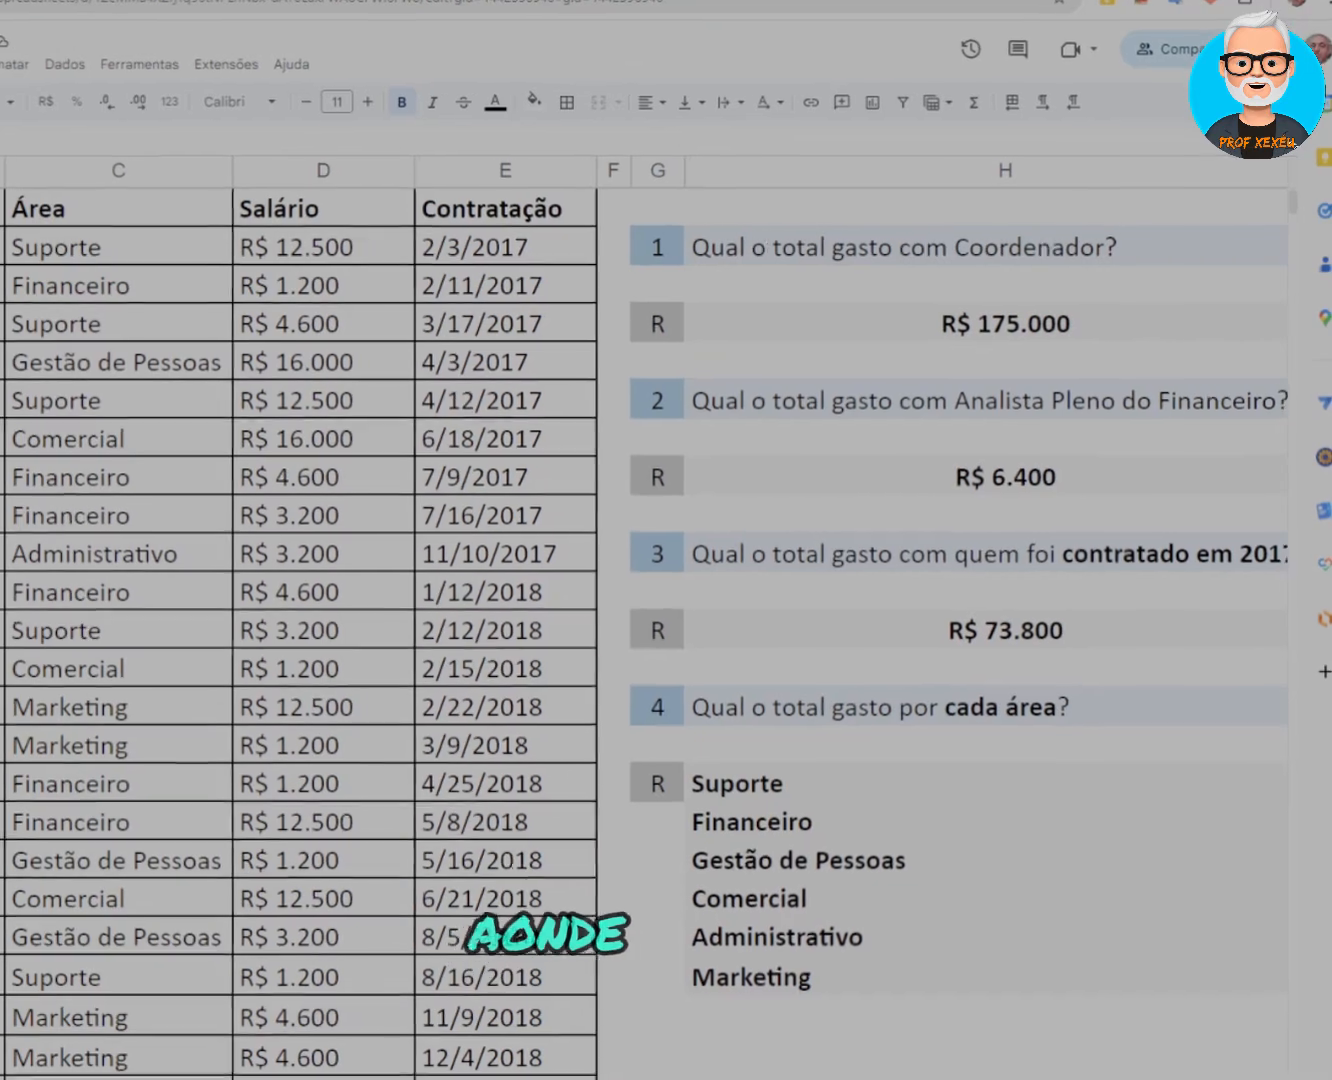
# - Examine the SOMASES formula for the Coordenador total, checking the D:D sum range, the B:B criteria range and the "Coordenador" criterion
pyautogui.click(822, 328)
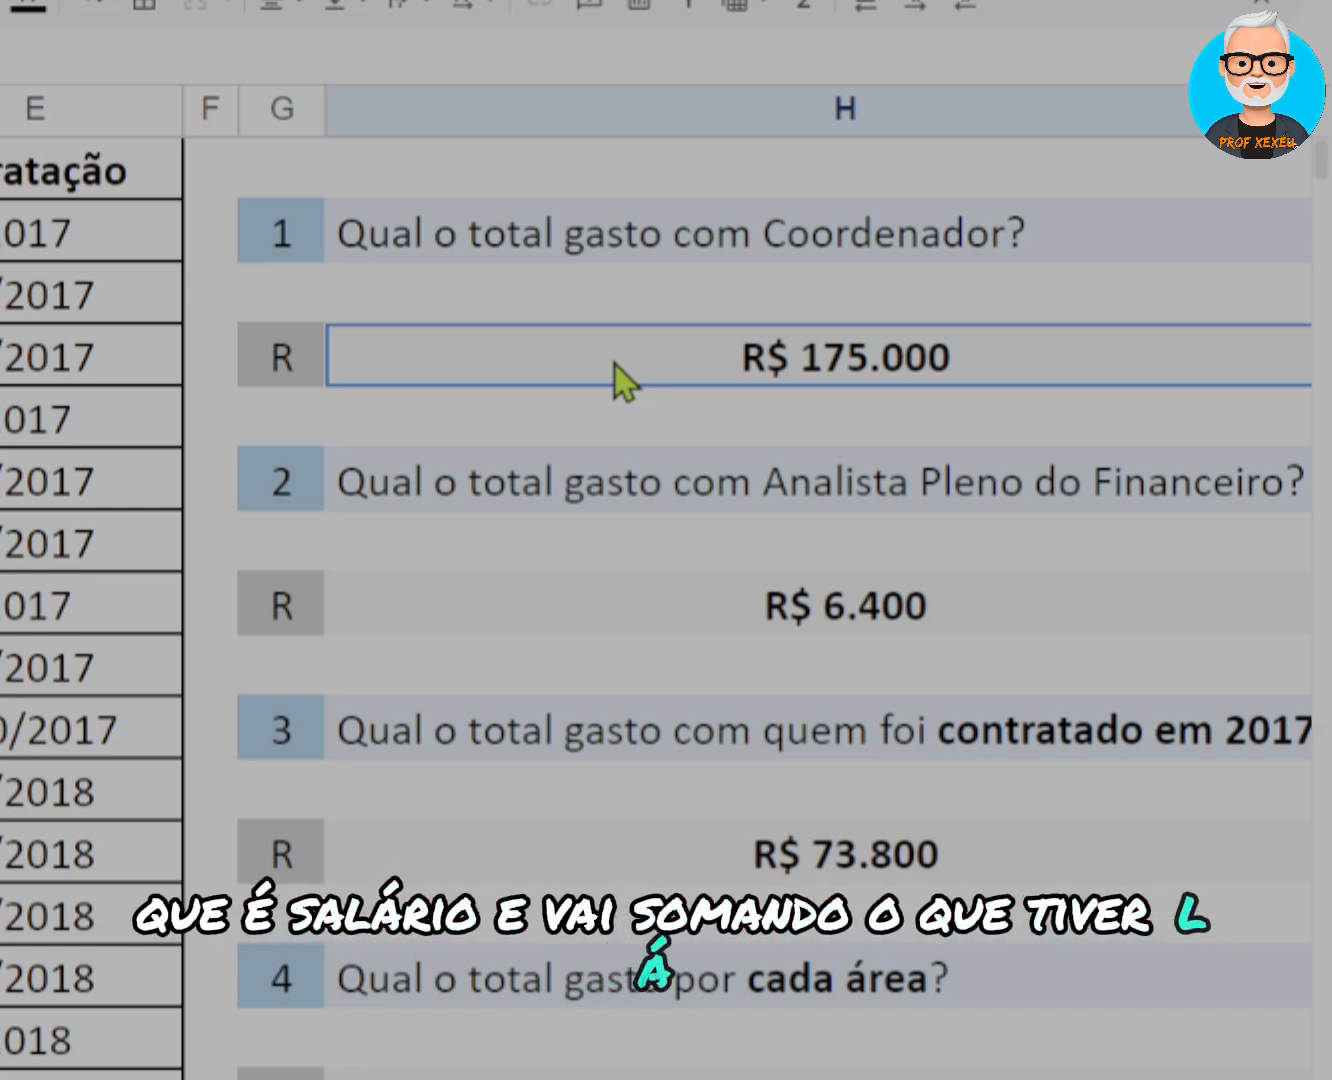
pyautogui.doubleClick(614, 363)
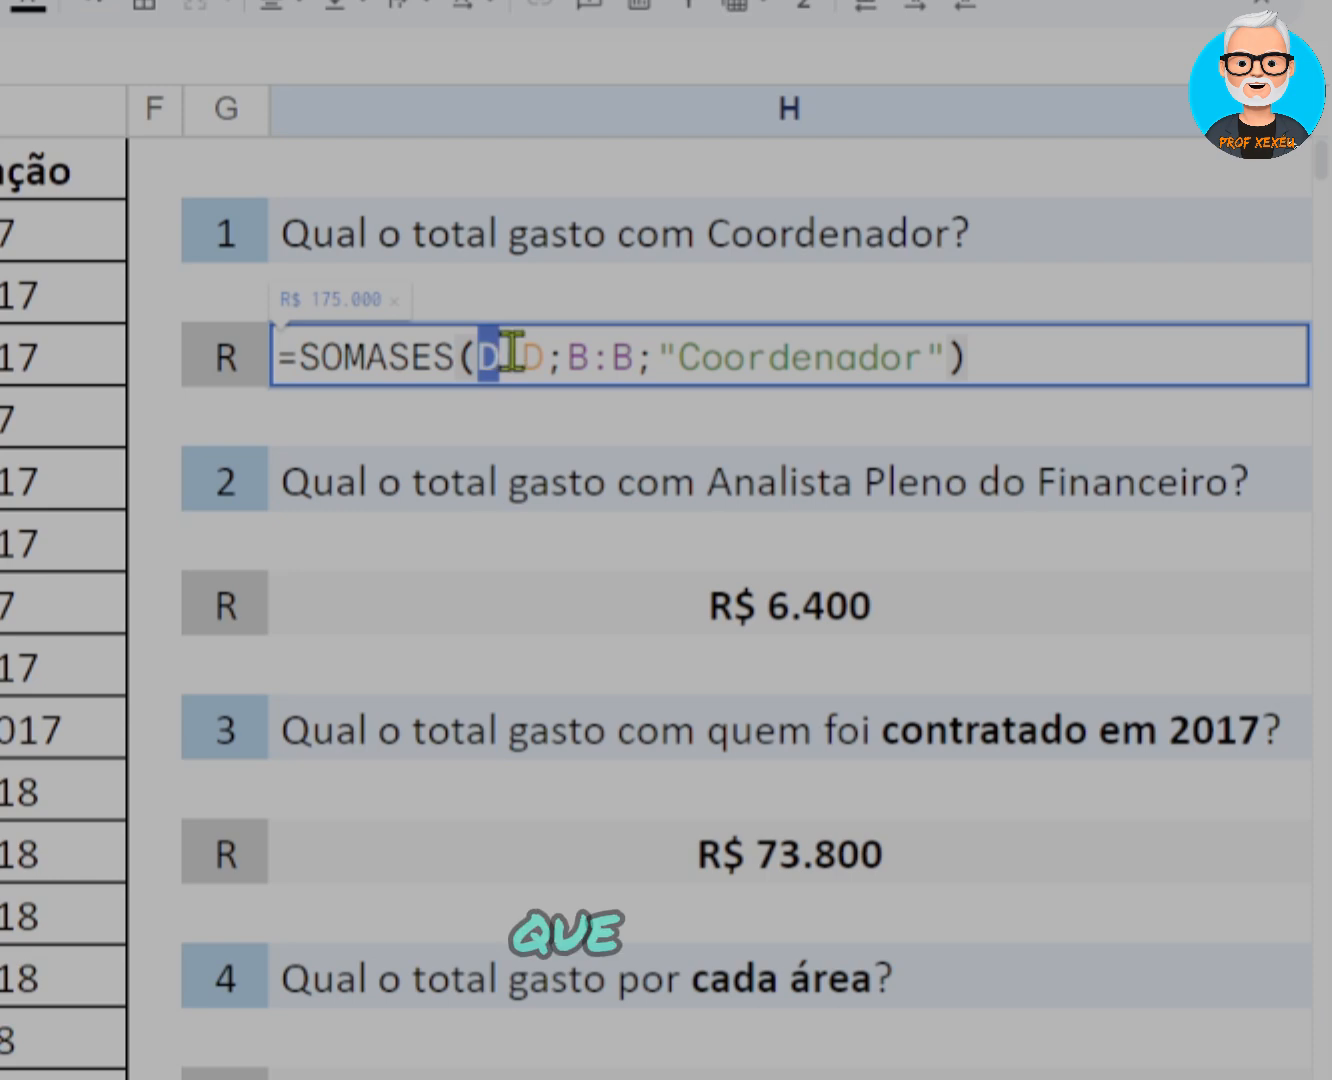
pyautogui.moveTo(512, 352)
pyautogui.mouseDown()
pyautogui.moveTo(526, 357)
pyautogui.moveTo(525, 377)
pyautogui.mouseUp()
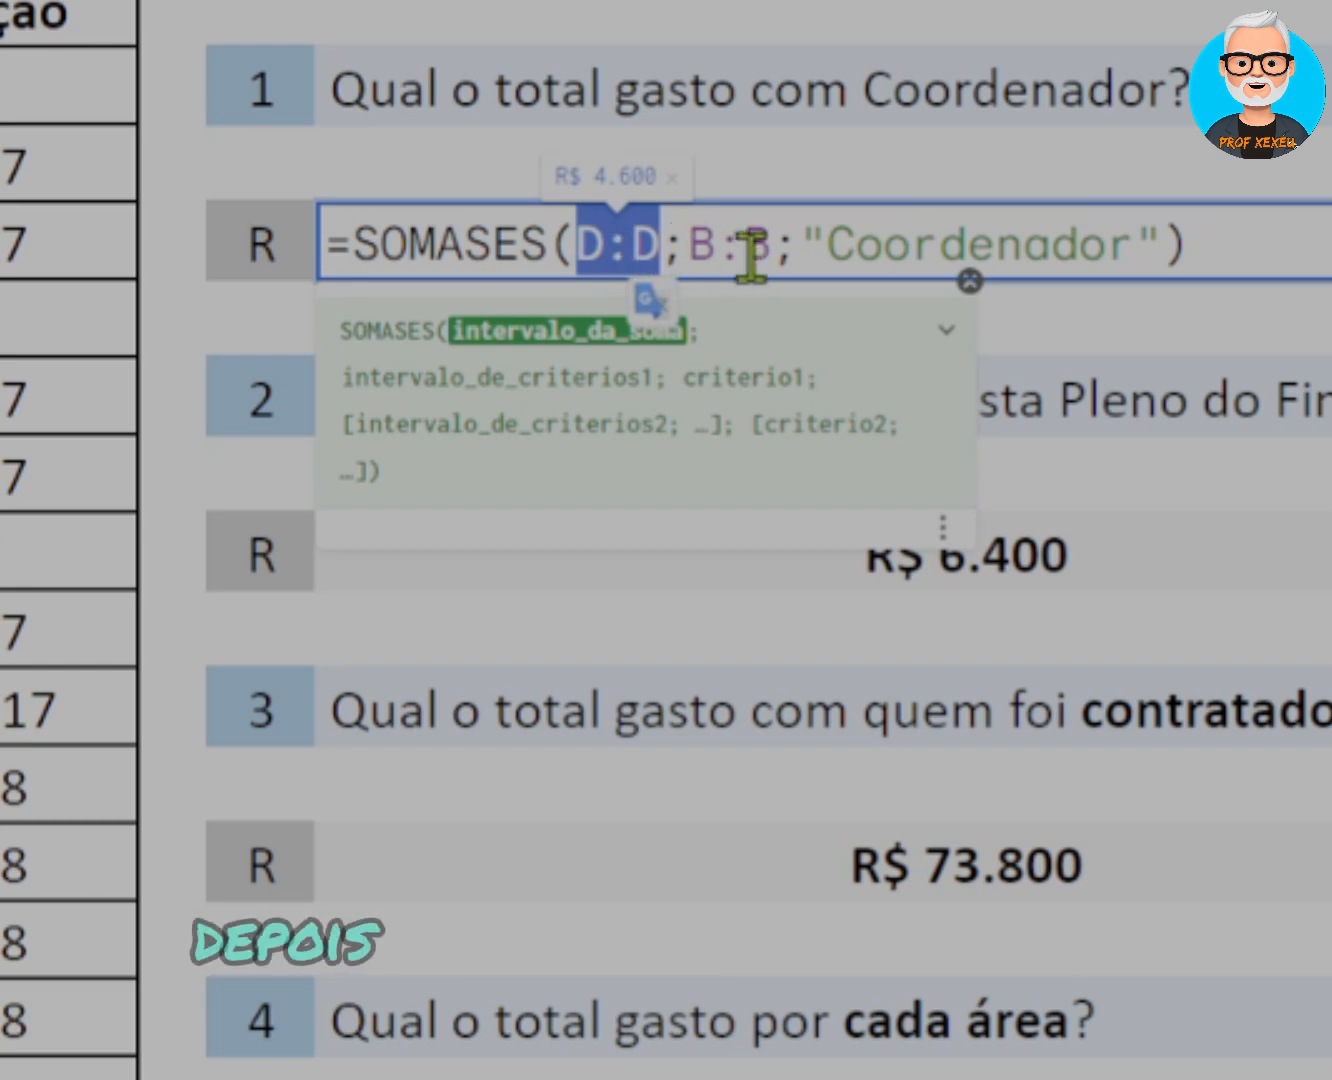
pyautogui.moveTo(693, 245); pyautogui.dragTo(779, 245)
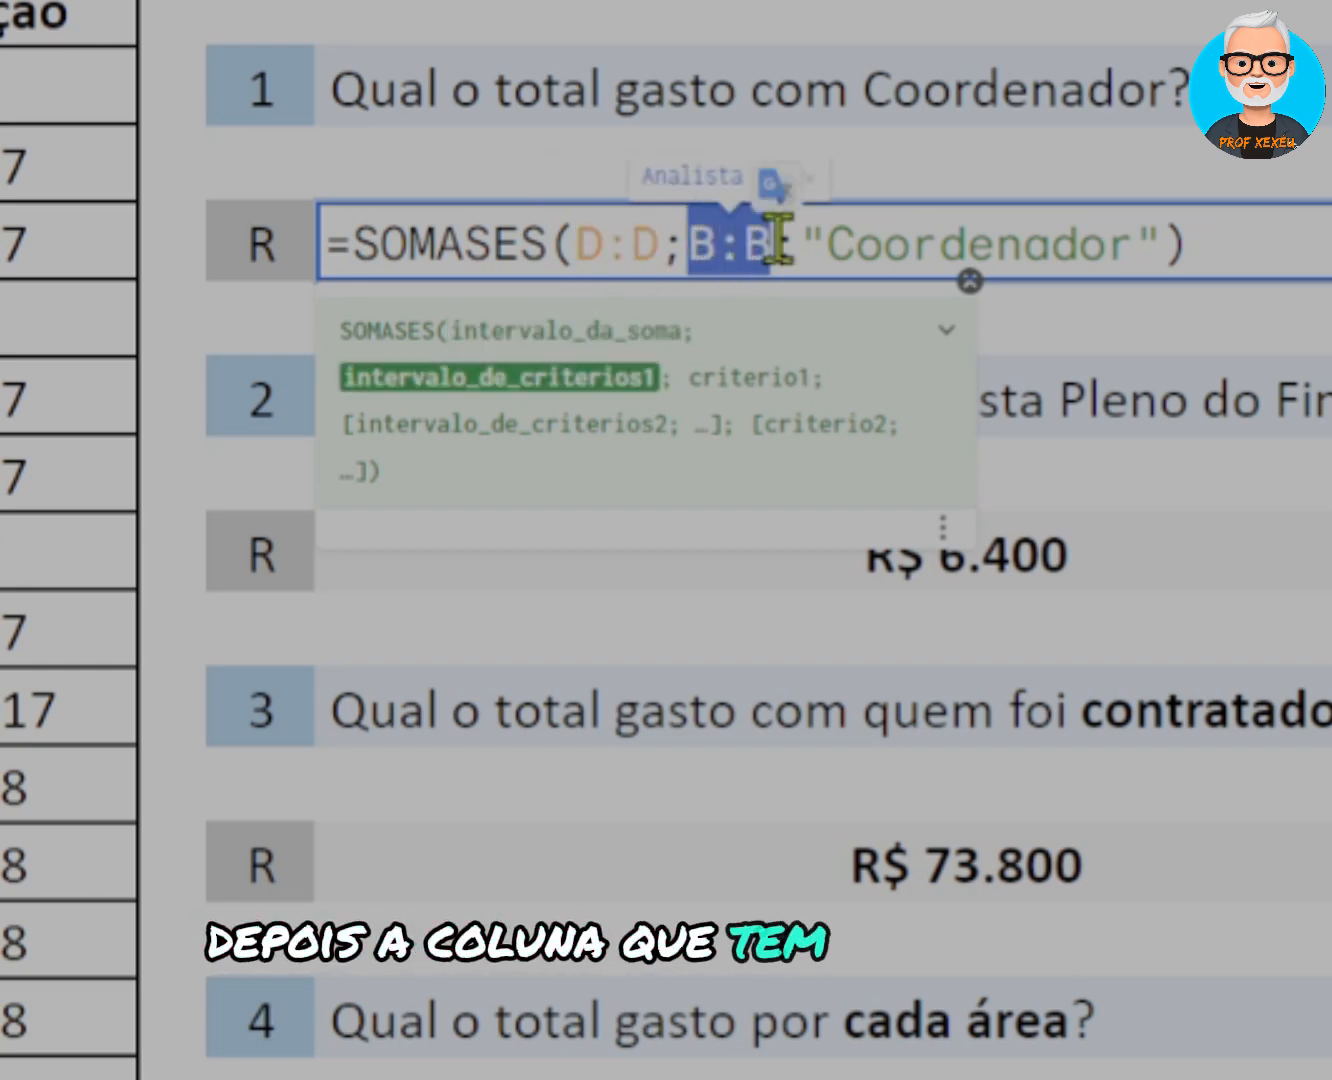
pyautogui.click(914, 258)
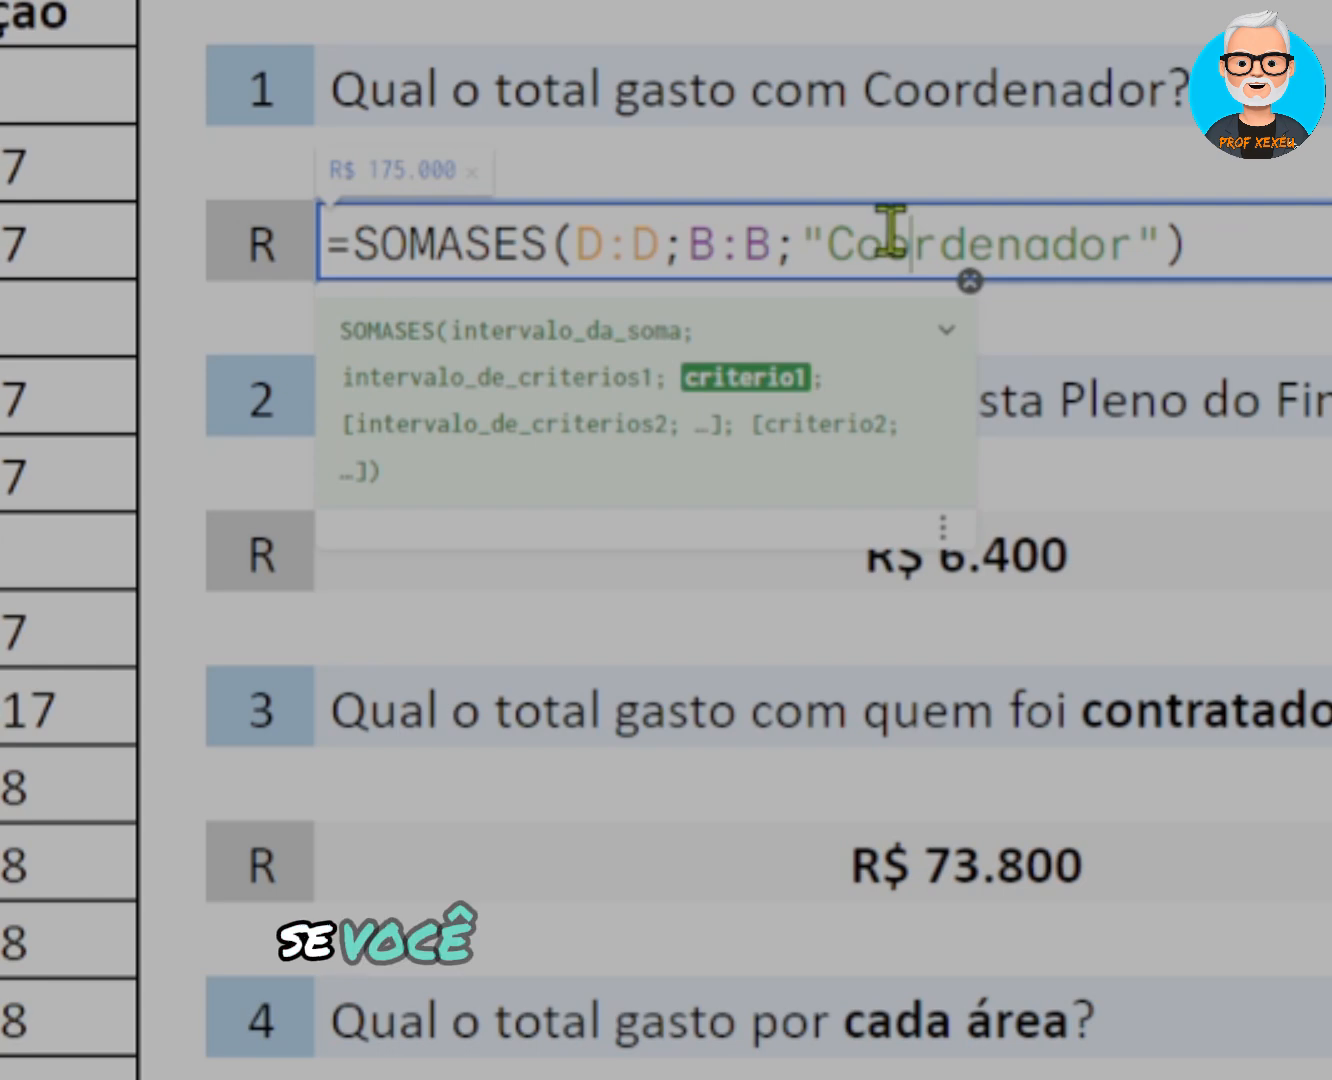
pyautogui.click(622, 250)
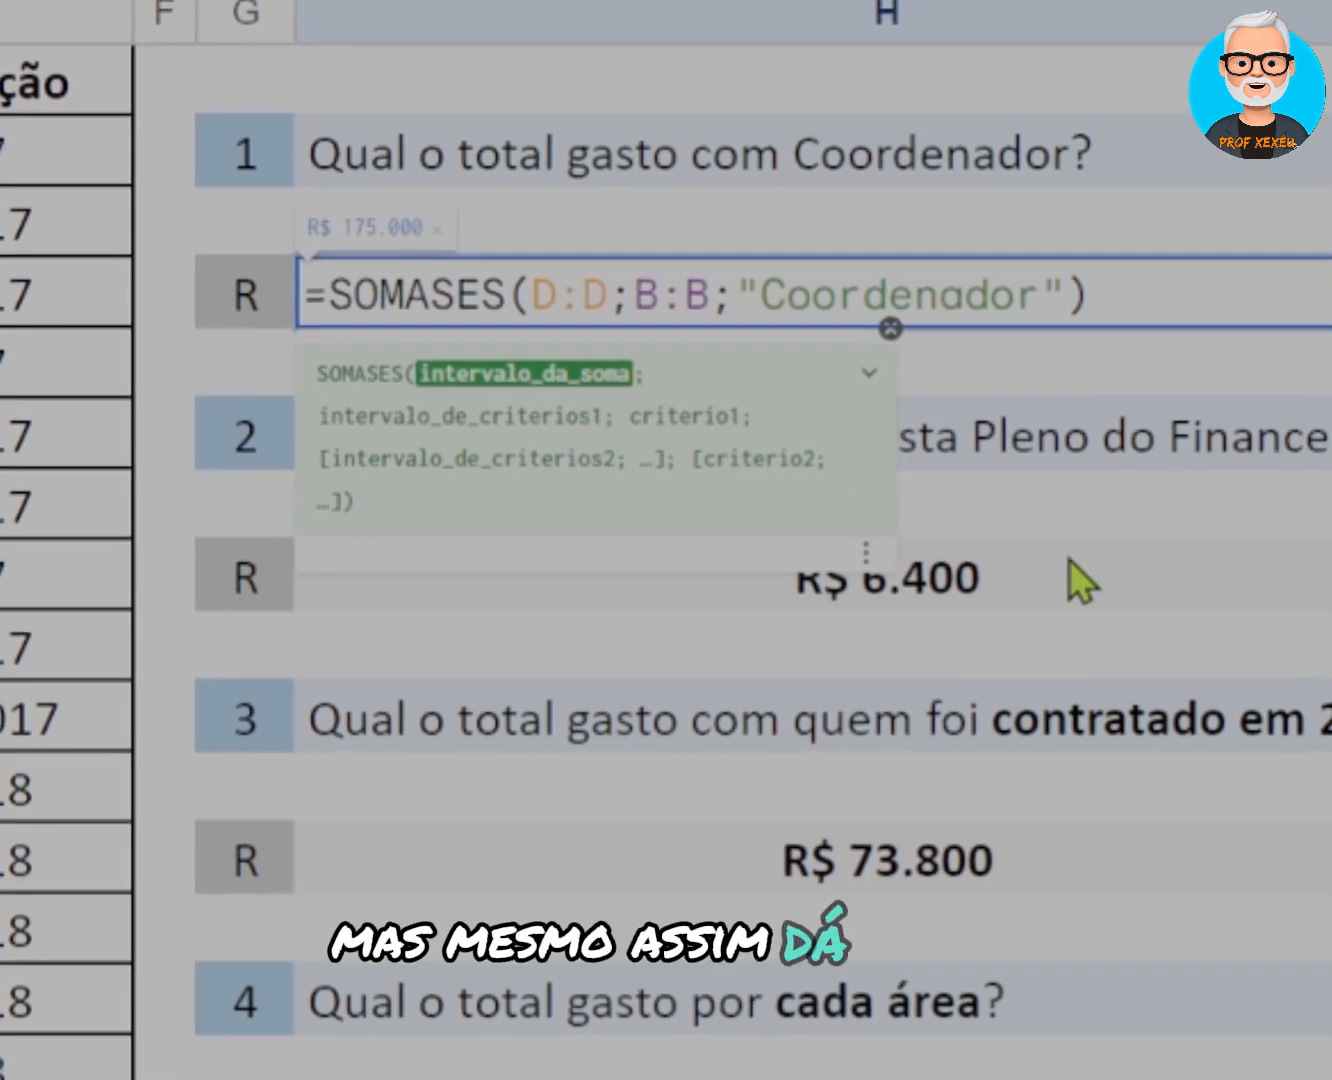
# - Examine the two-criteria SOMASES formula for Analista Pleno in Financeiro, checking the D:D and C:C ranges, and close it intact
pyautogui.click(995, 577)
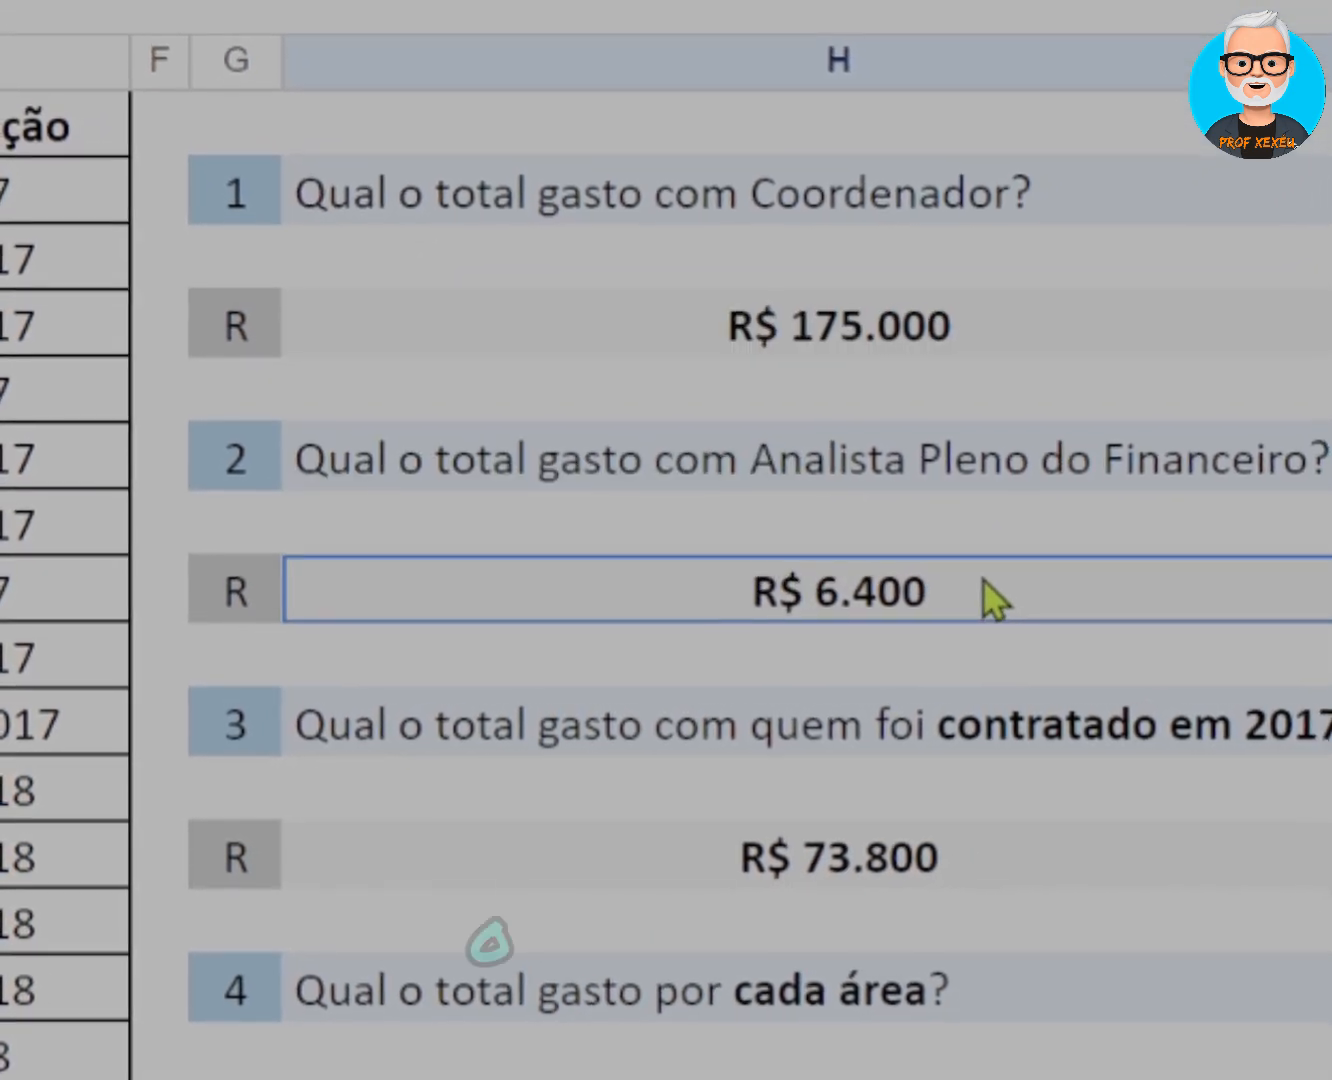
pyautogui.doubleClick(969, 584)
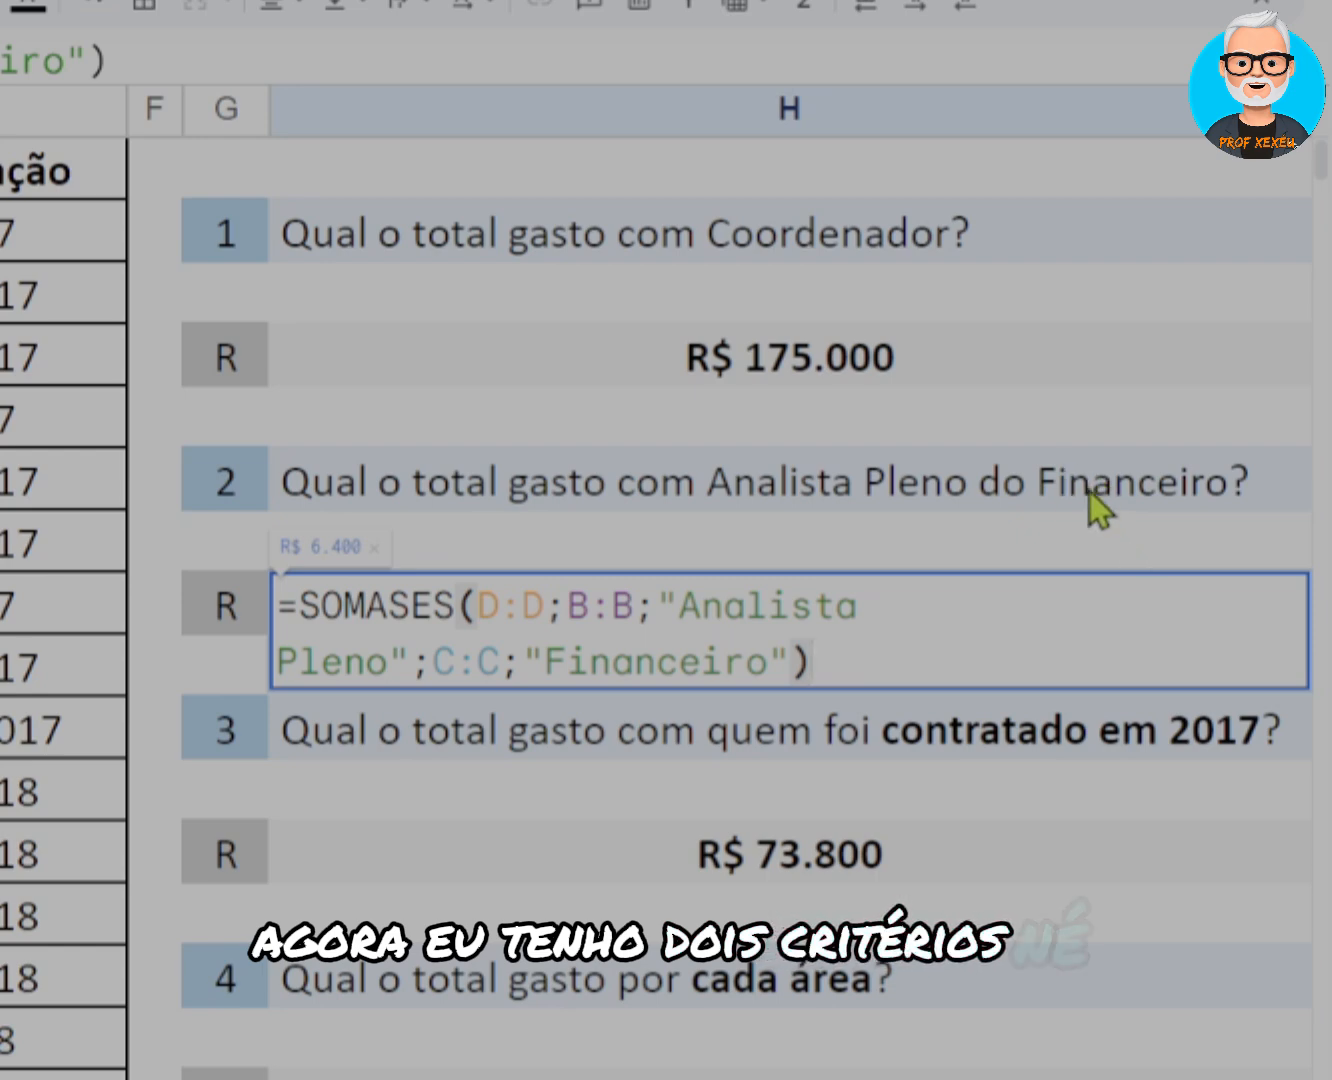
pyautogui.click(1070, 528)
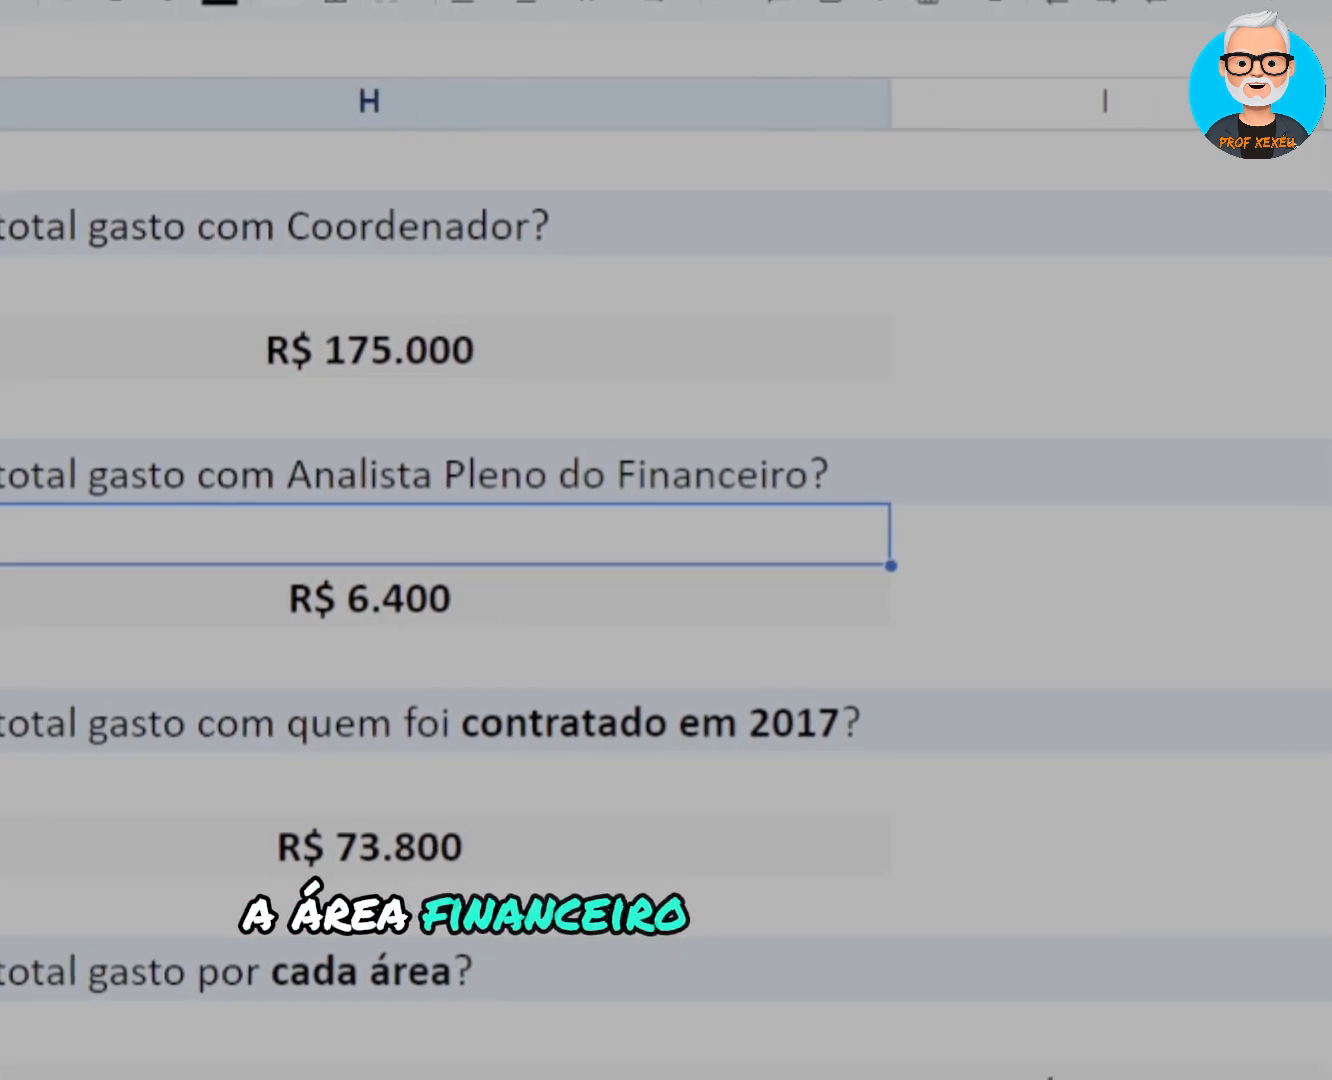
pyautogui.click(592, 598)
pyautogui.doubleClick(590, 590)
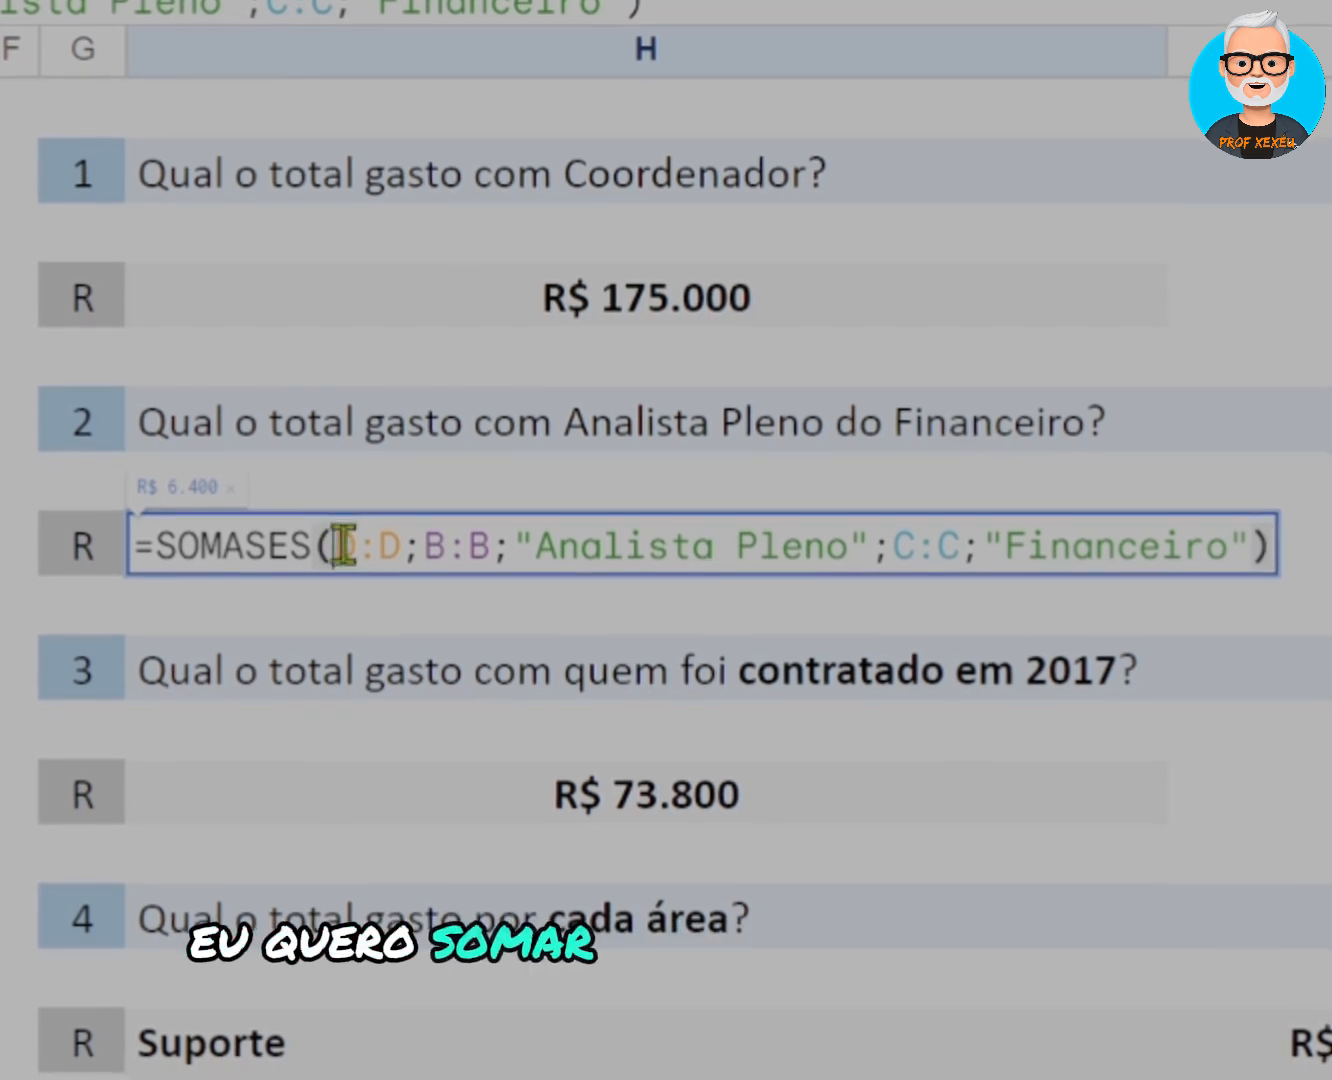
pyautogui.moveTo(343, 549); pyautogui.dragTo(398, 555)
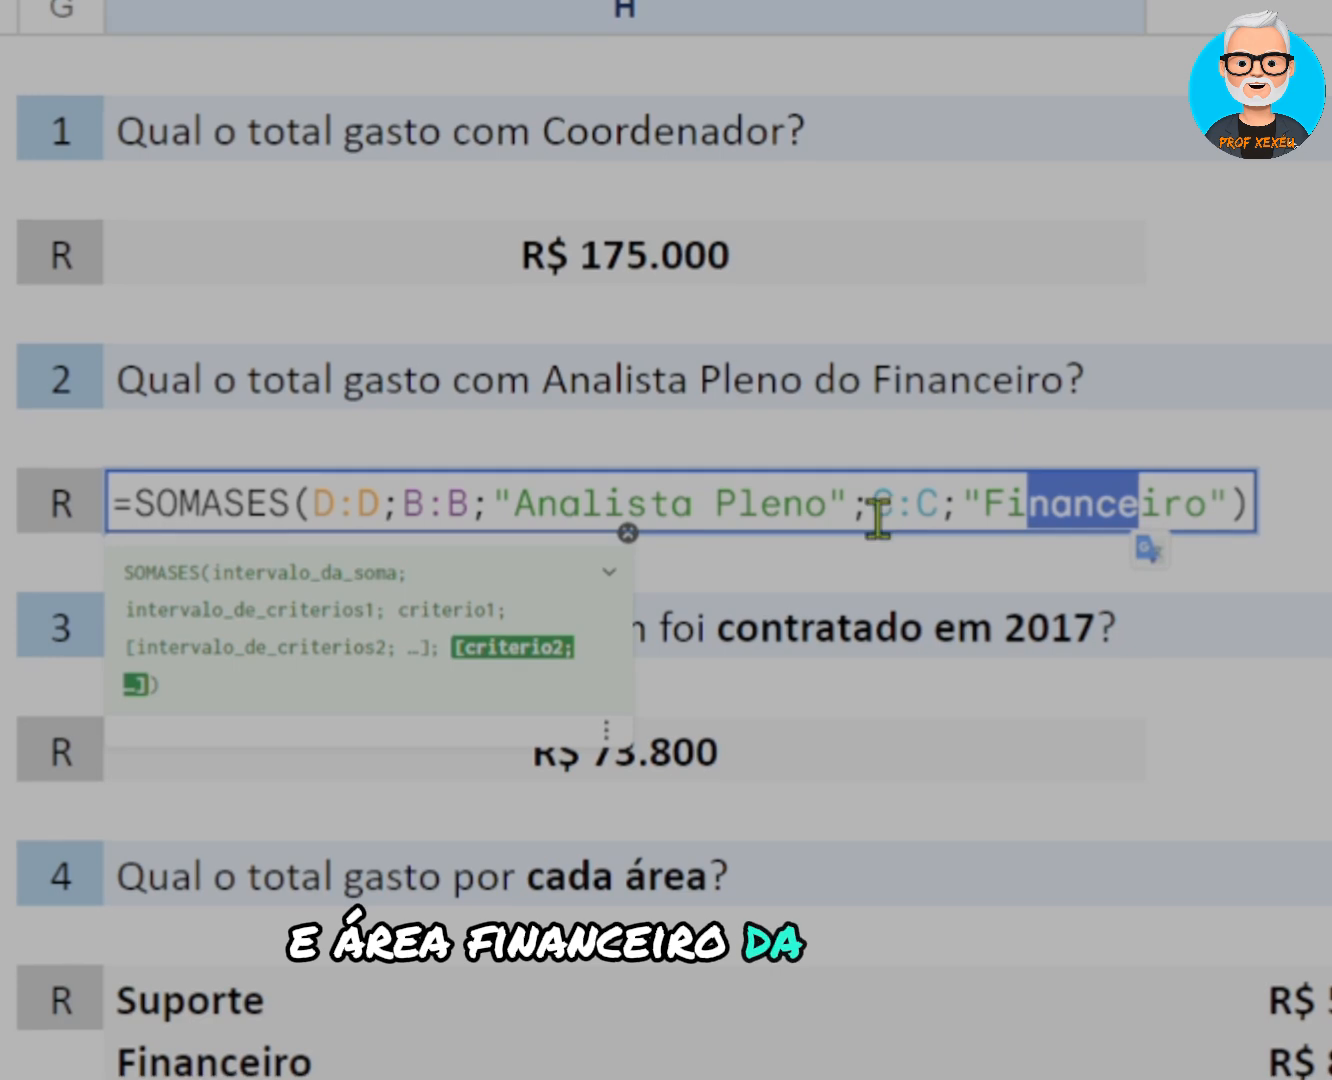
pyautogui.moveTo(873, 509); pyautogui.dragTo(948, 535)
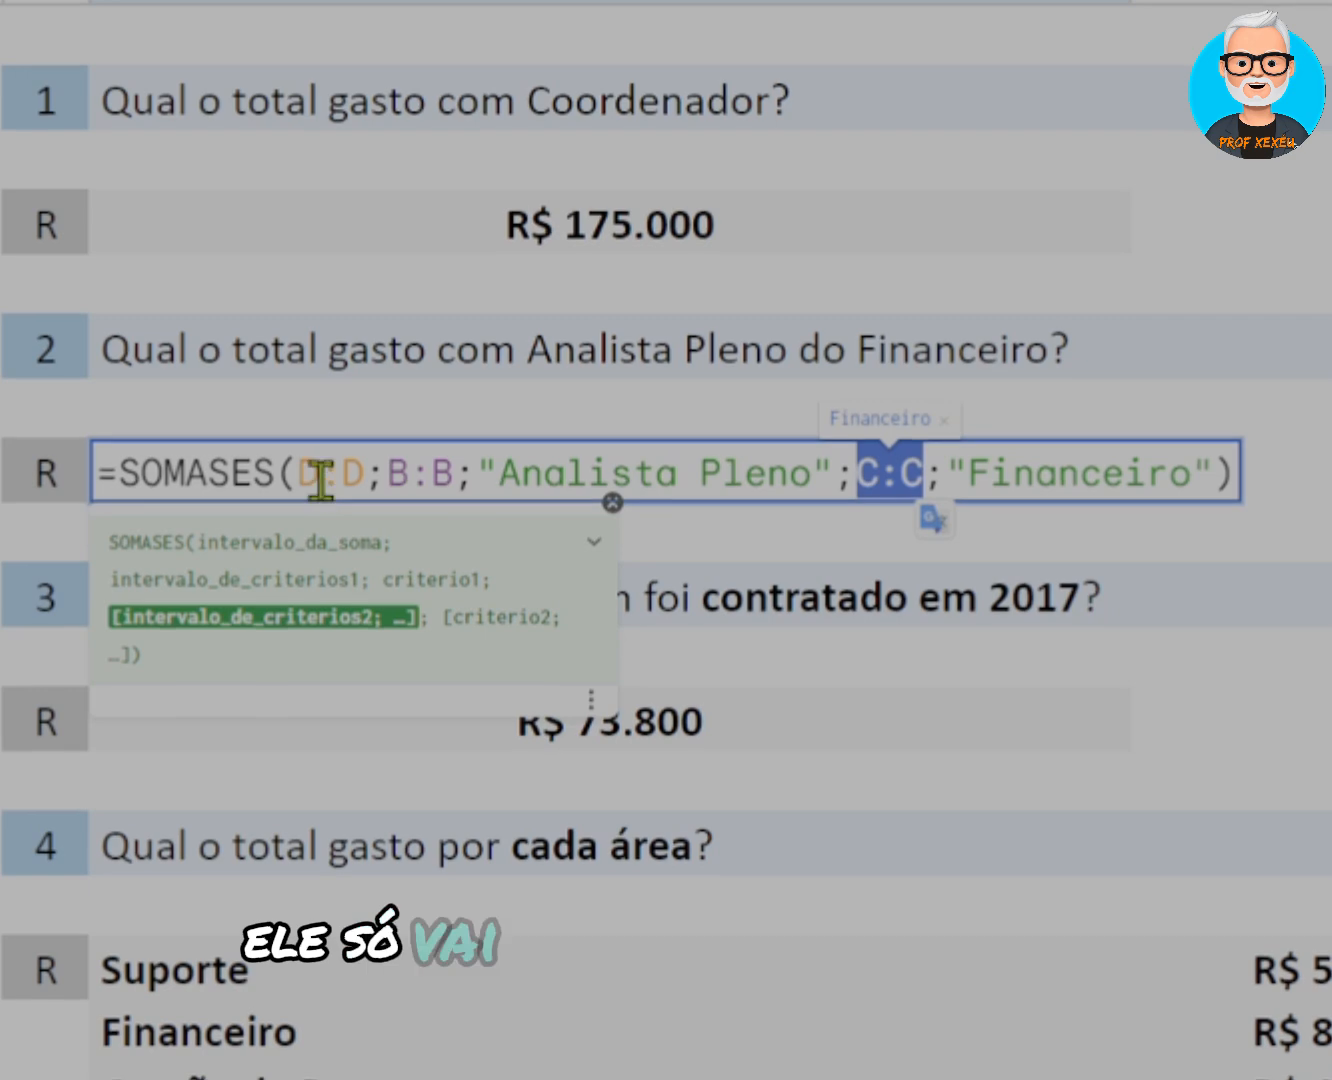
pyautogui.moveTo(321, 478); pyautogui.dragTo(357, 490)
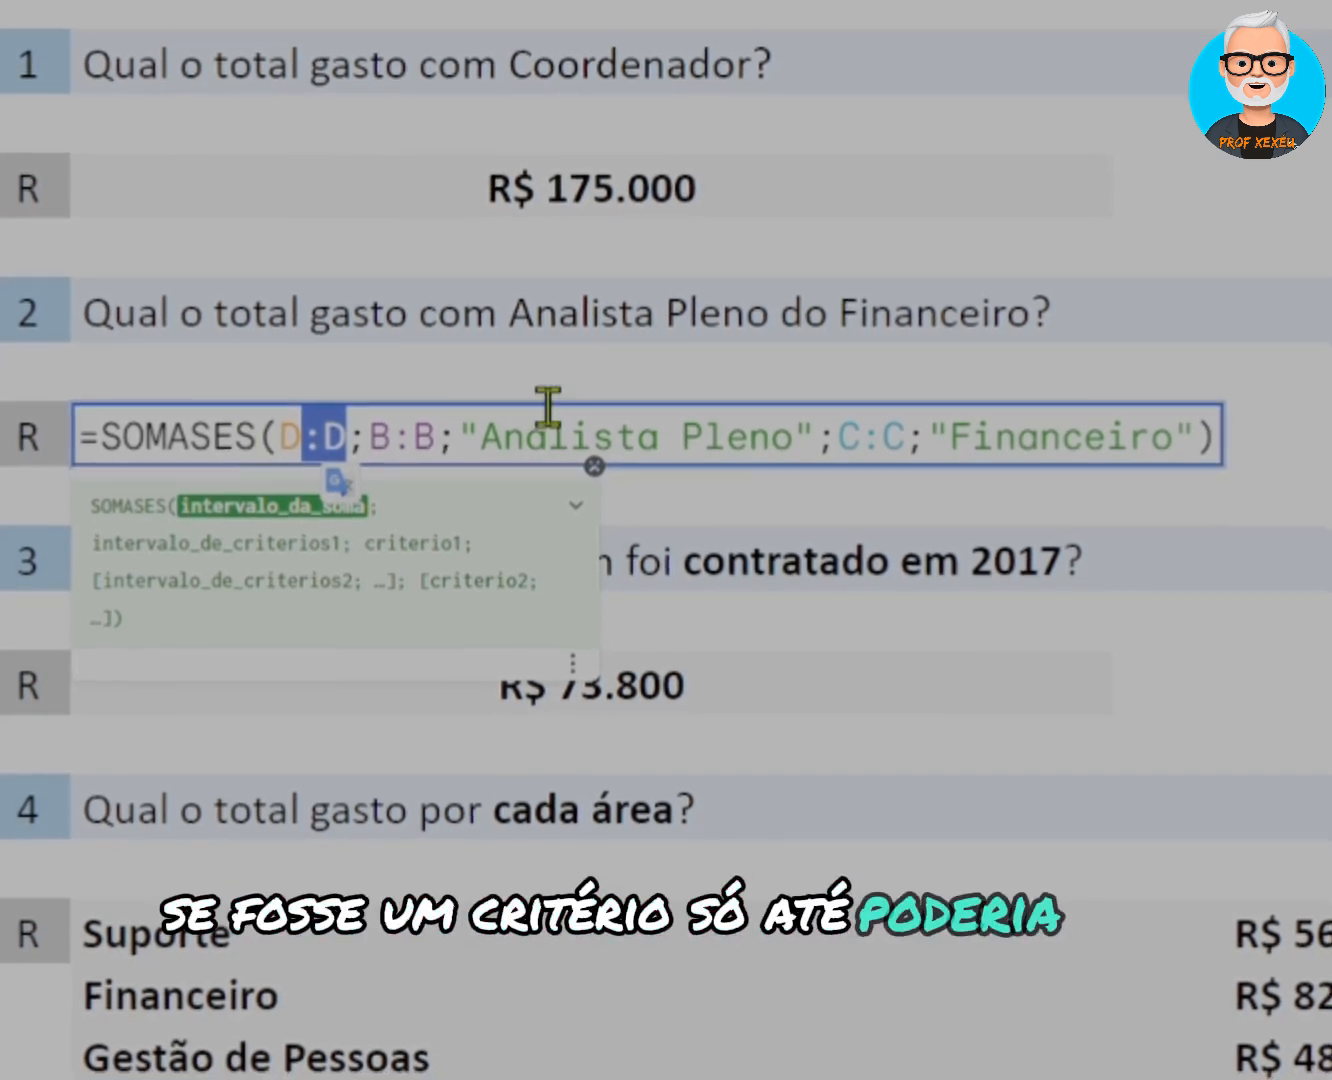
pyautogui.press('Return')
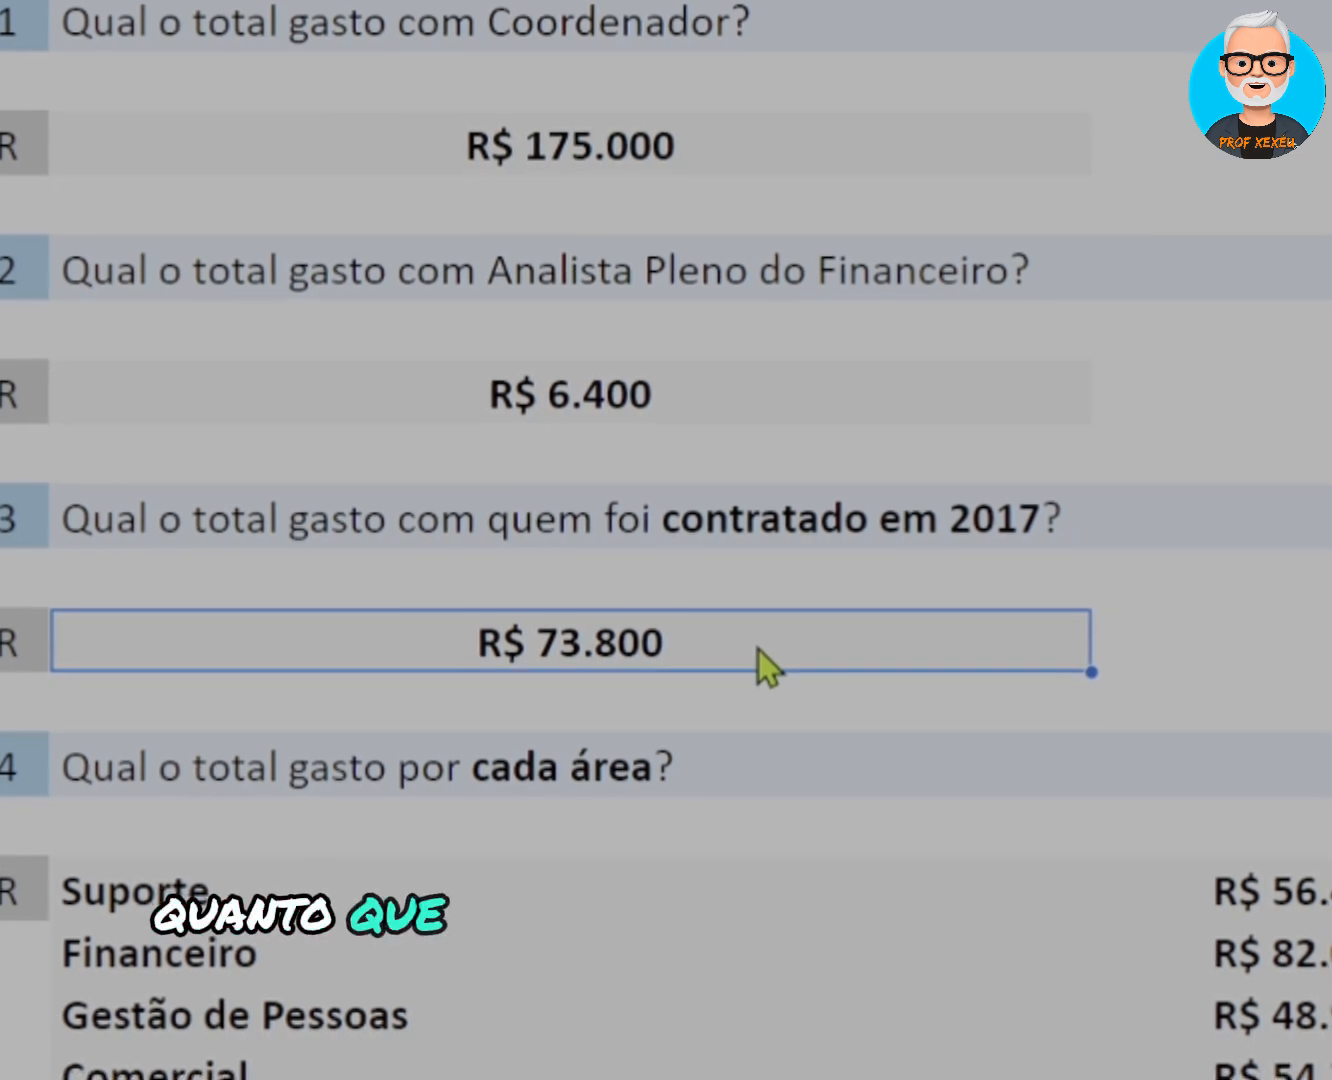
# - Examine the SOMASES formula for employees hired in 2017, checking its ">=01/01/2017" and "<=31/12/2017" criteria on E:E, and close it intact
pyautogui.doubleClick(755, 645)
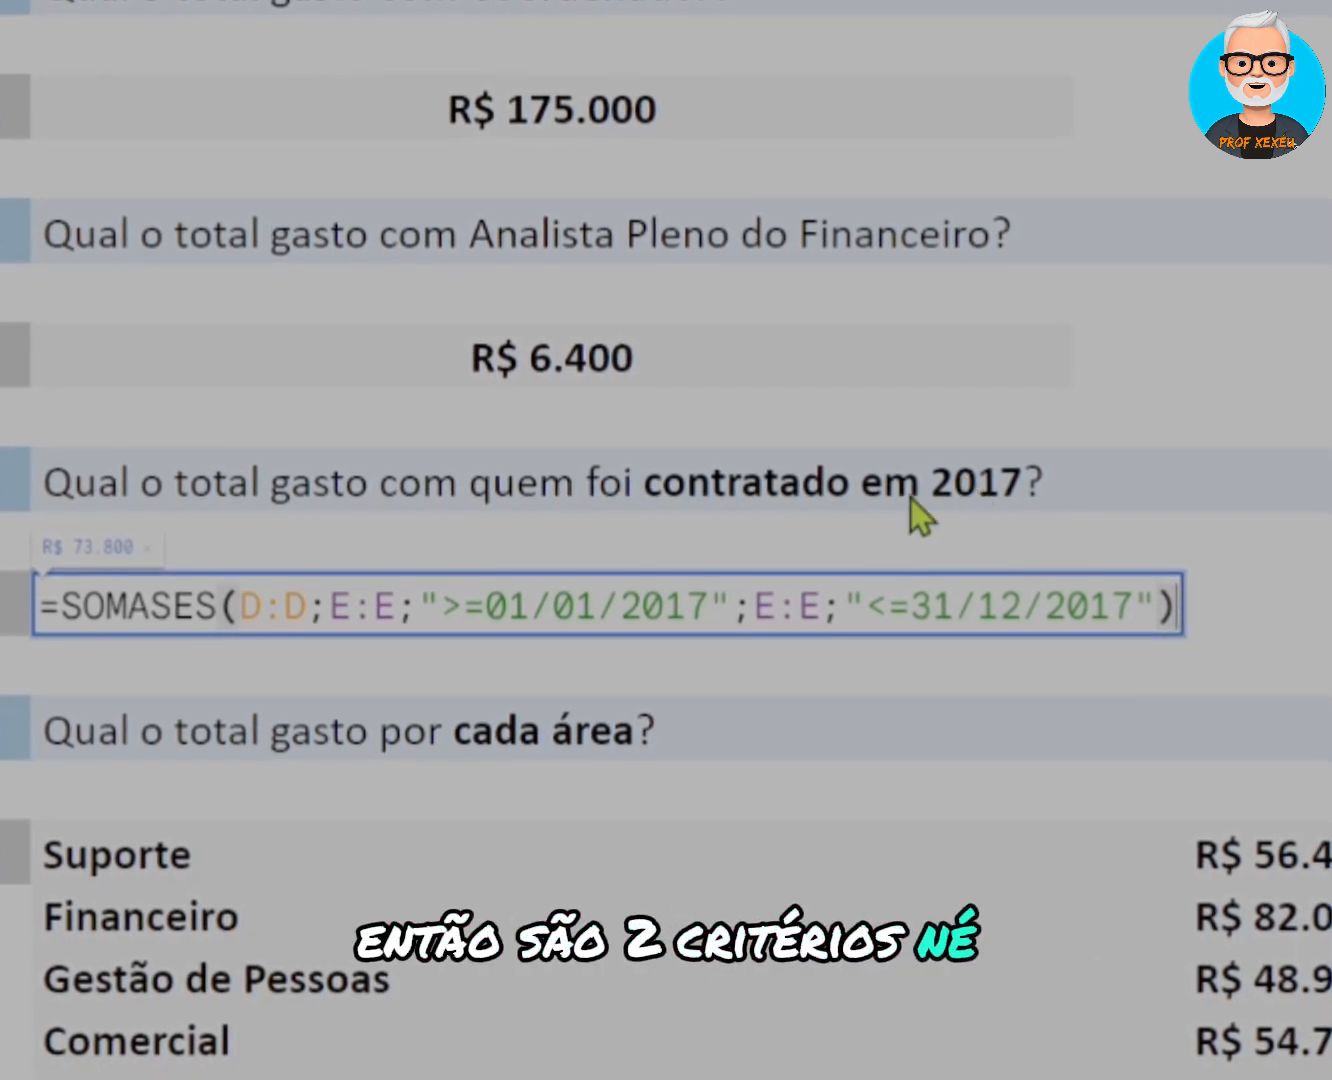
pyautogui.moveTo(438, 606); pyautogui.dragTo(705, 605)
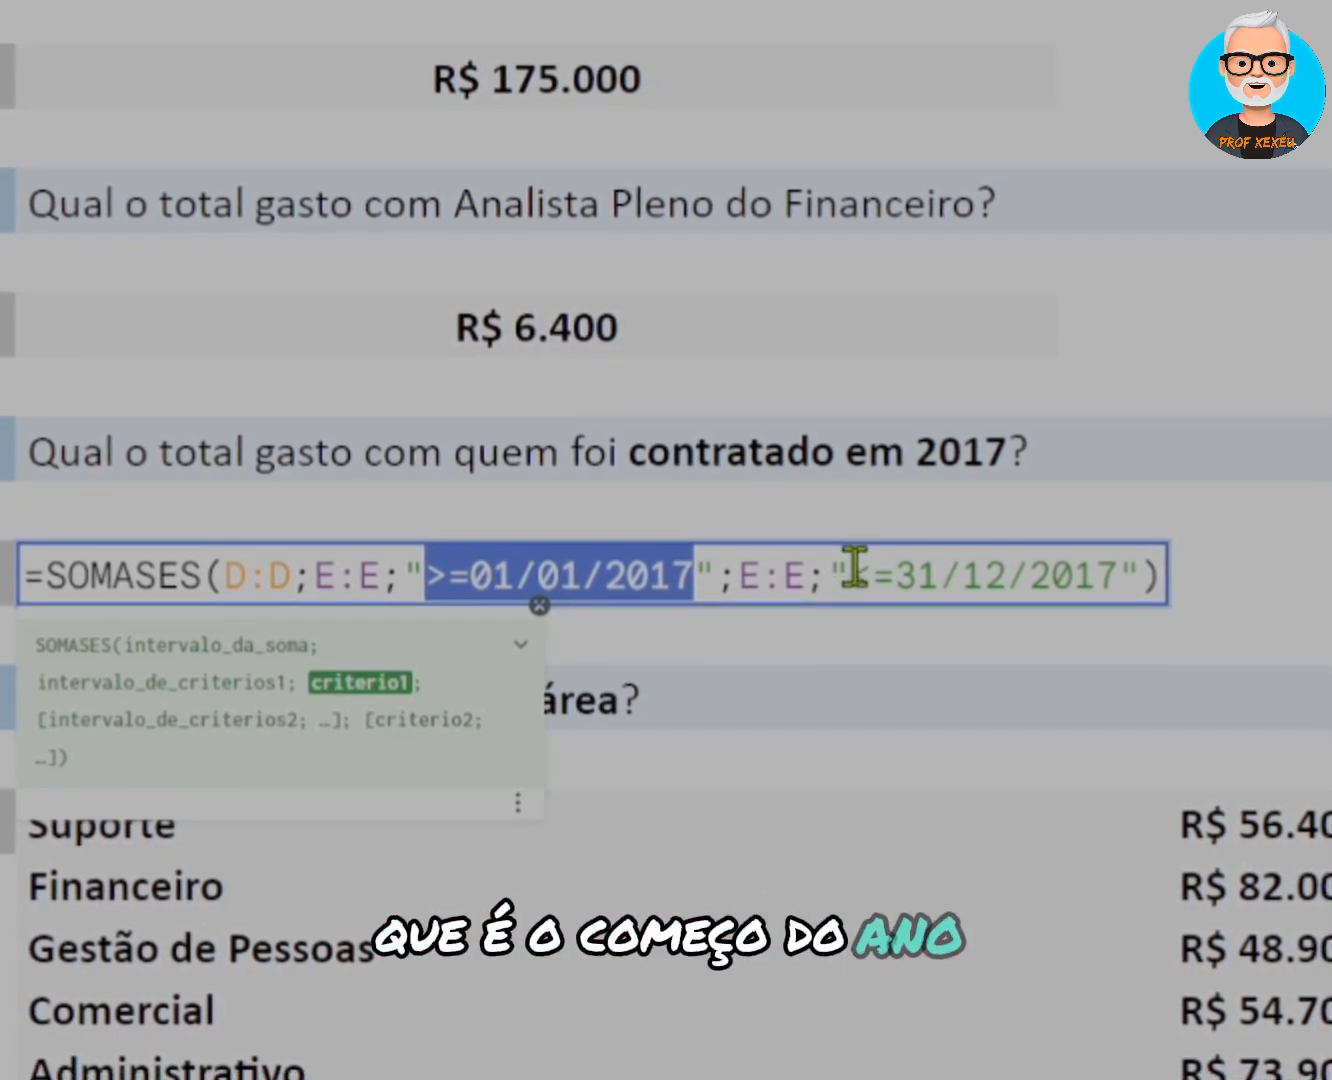
pyautogui.moveTo(852, 565); pyautogui.dragTo(1107, 556)
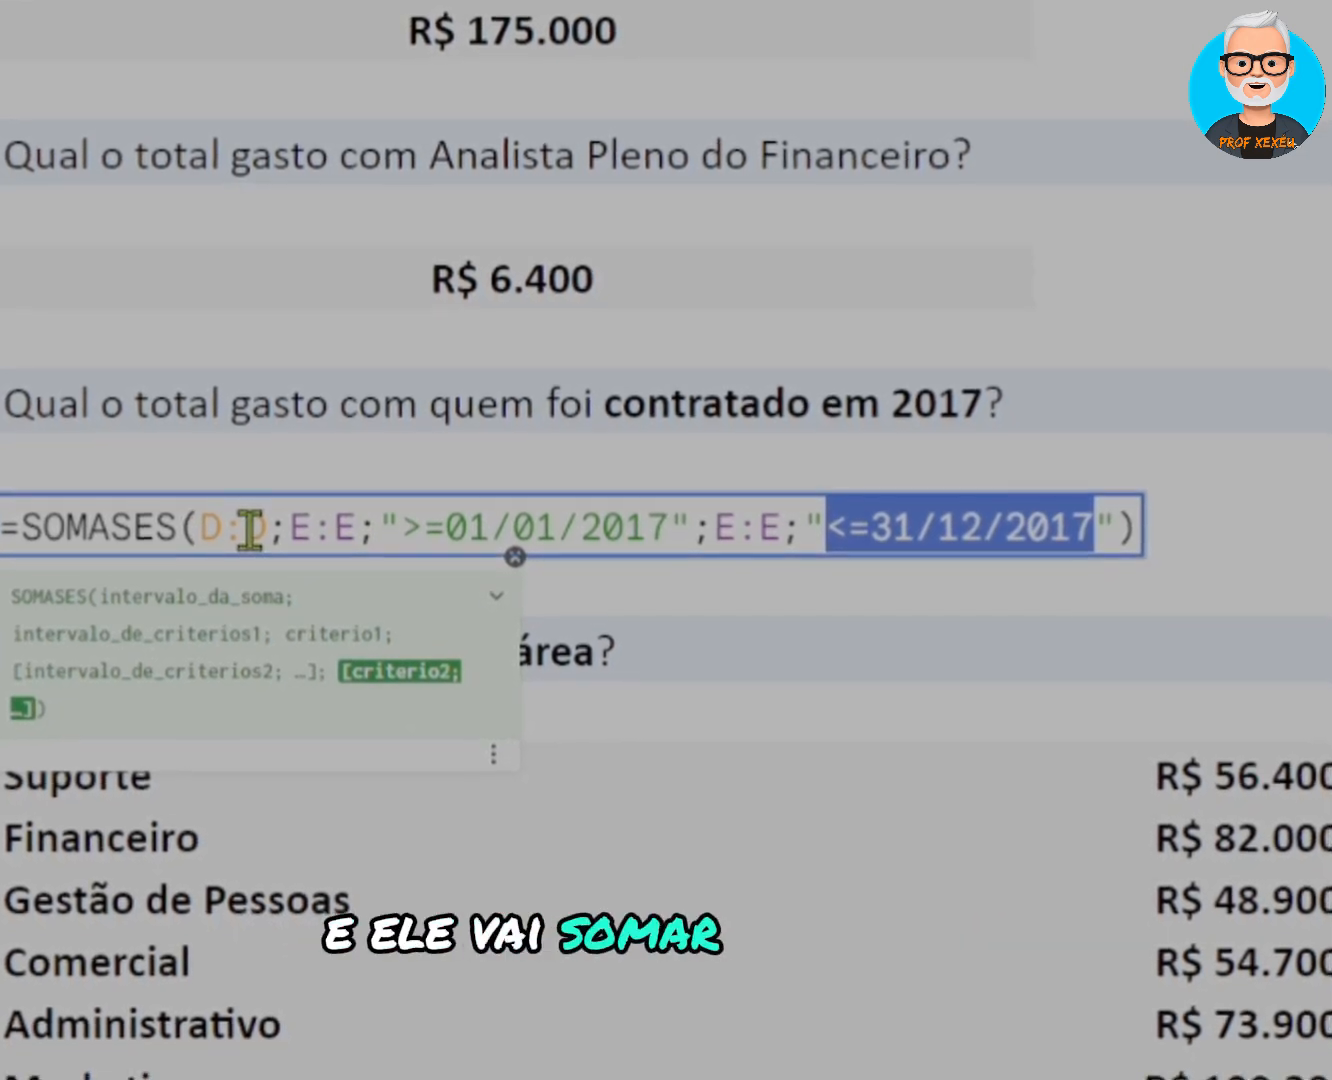
pyautogui.click(622, 772)
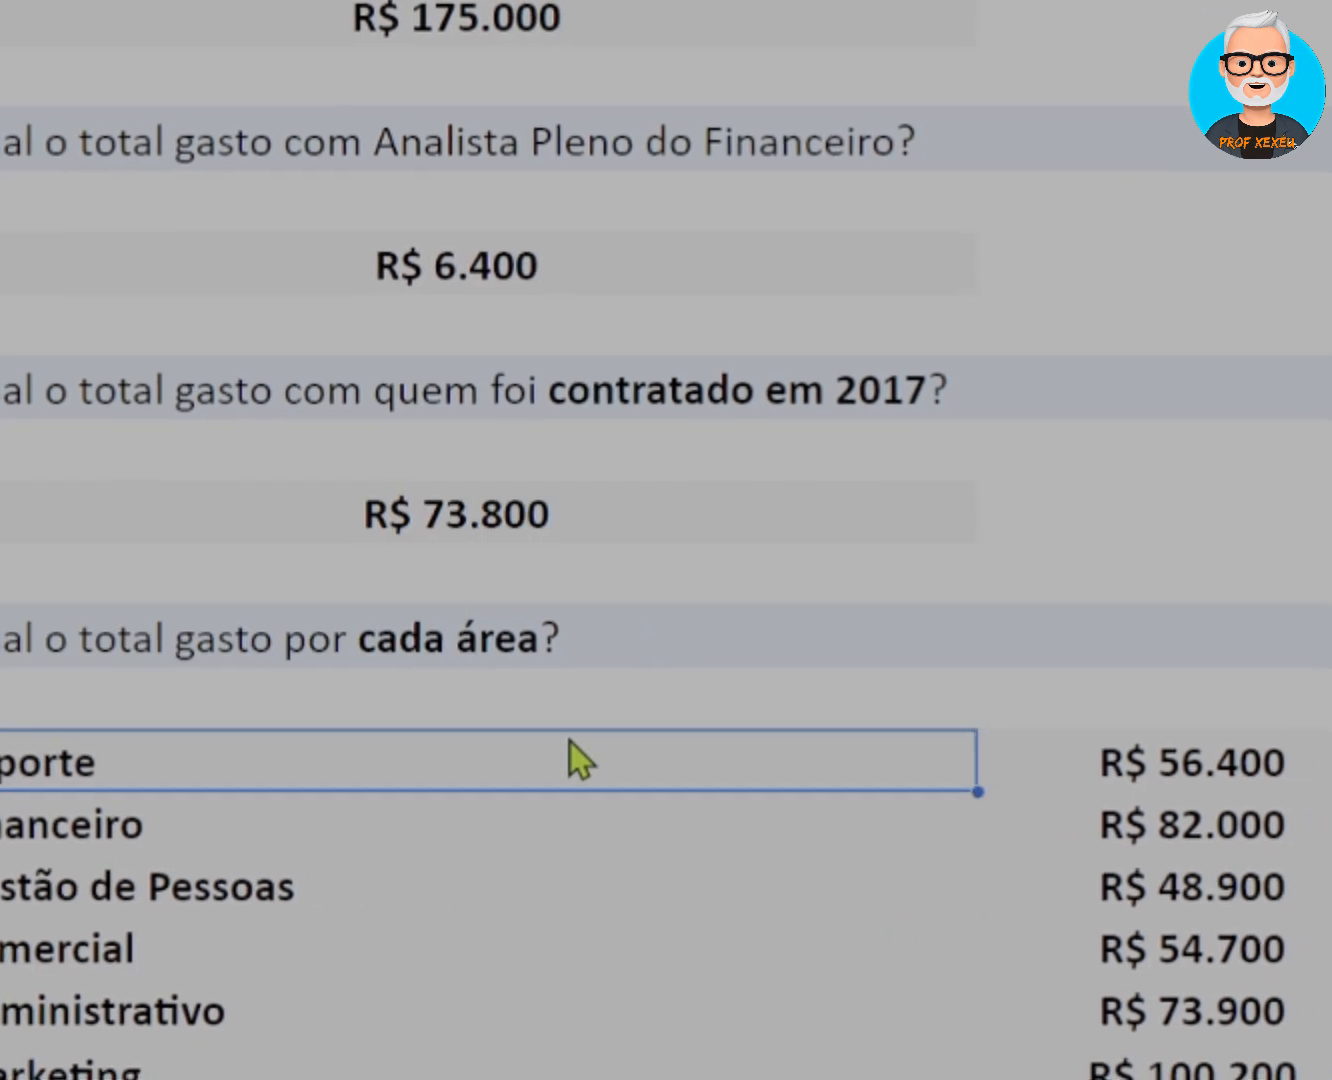
# - Examine the Suporte SOMASES formula under question 4, checking the D:D sum range, the C:C criteria range and the H16 criterion reference
pyautogui.doubleClick(1089, 755)
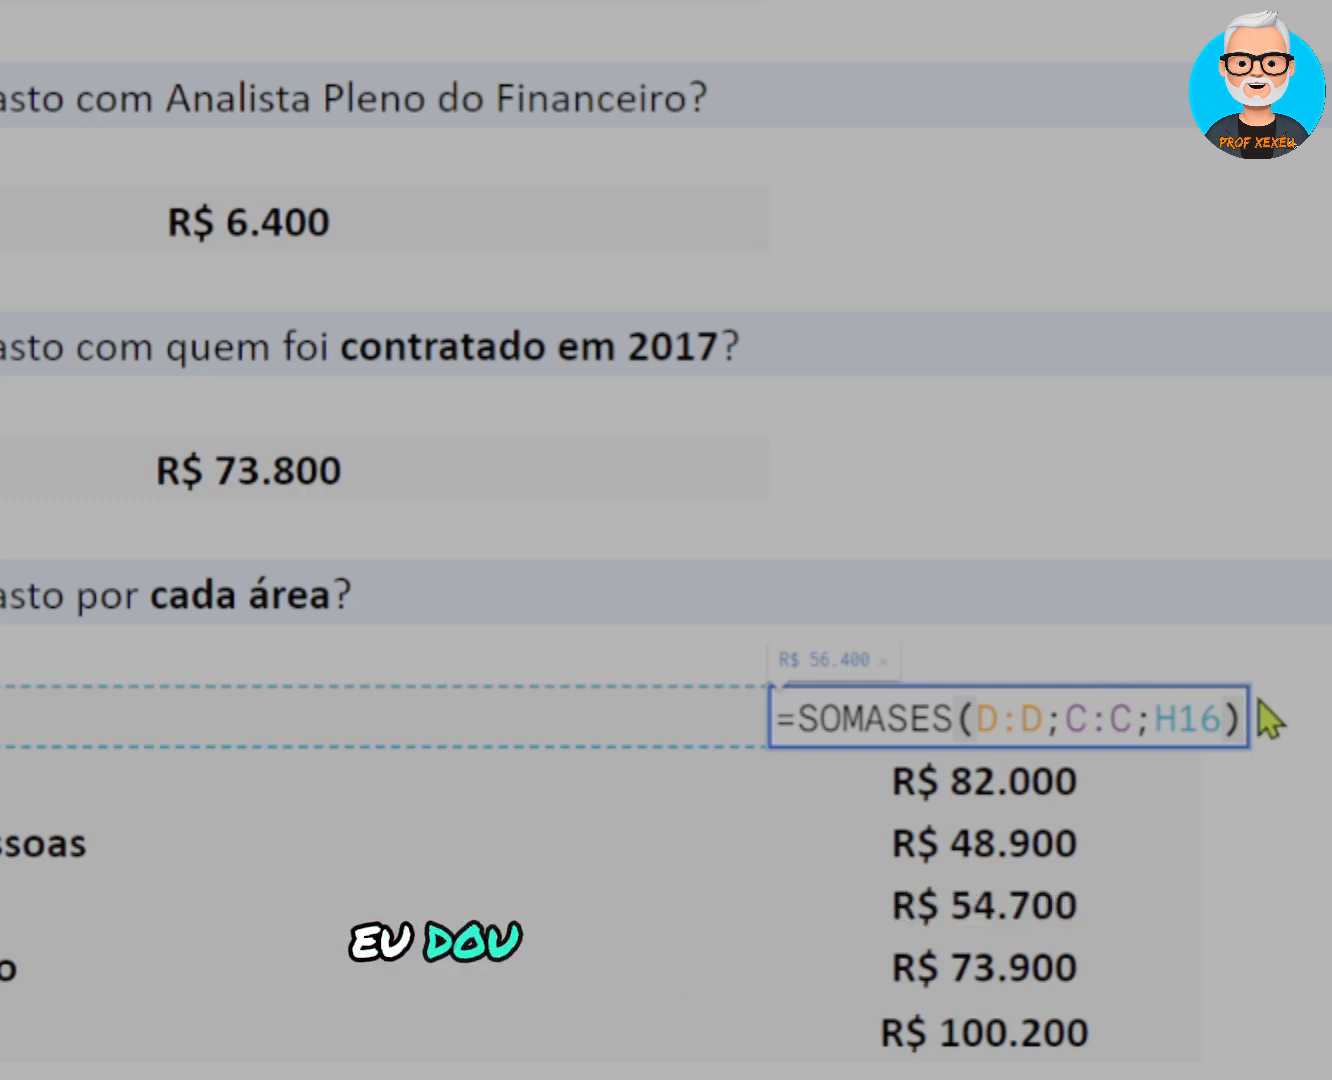
pyautogui.moveTo(1168, 720); pyautogui.dragTo(1222, 722)
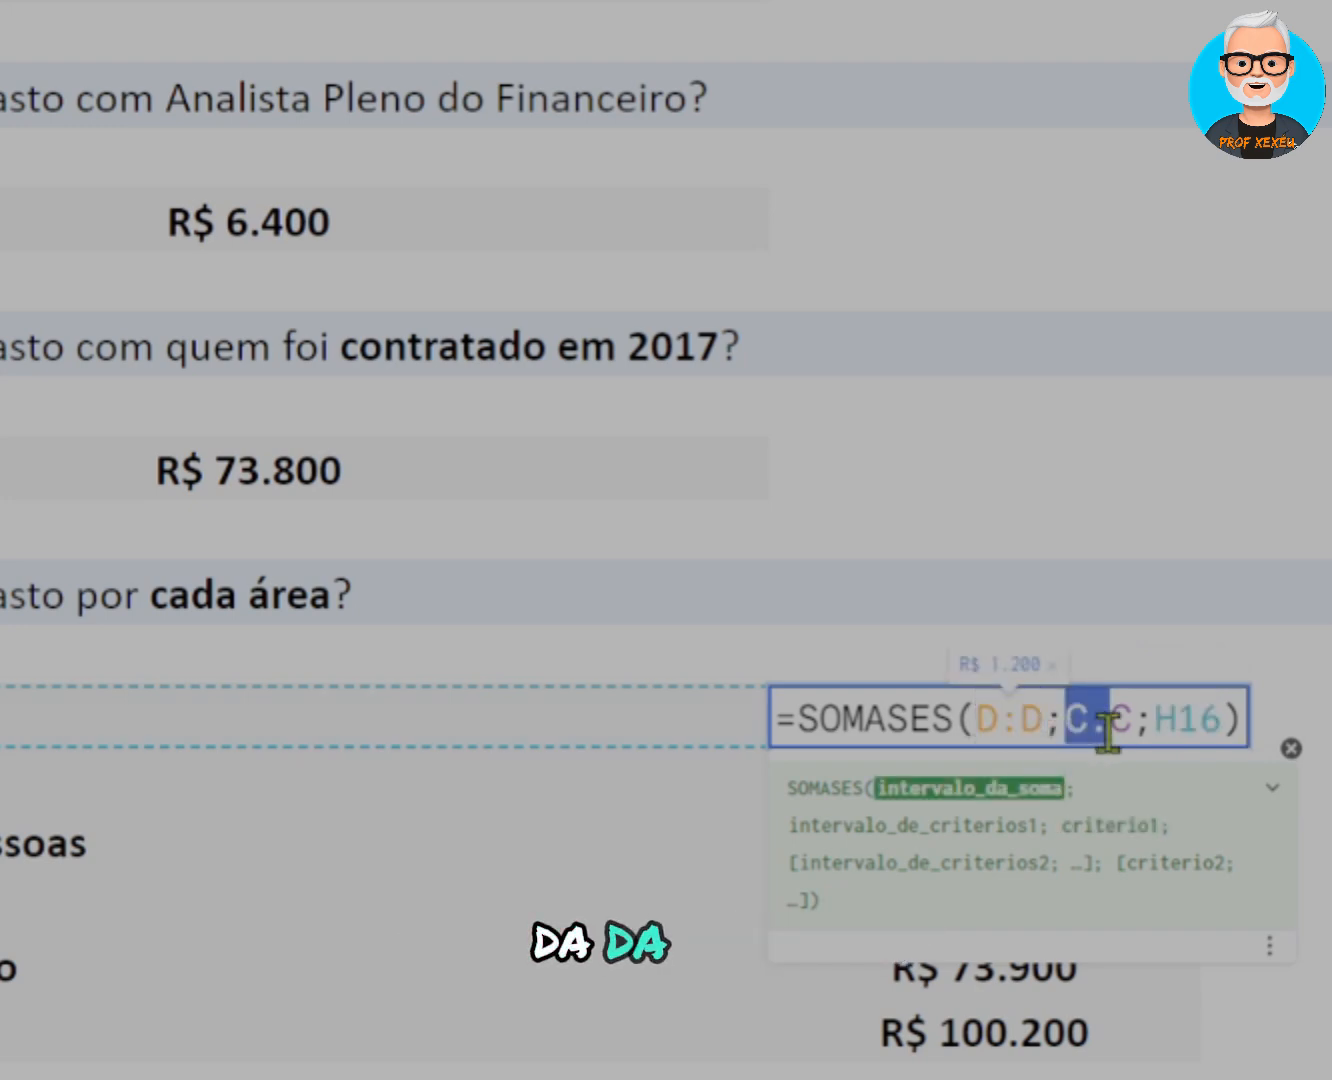
pyautogui.click(911, 732)
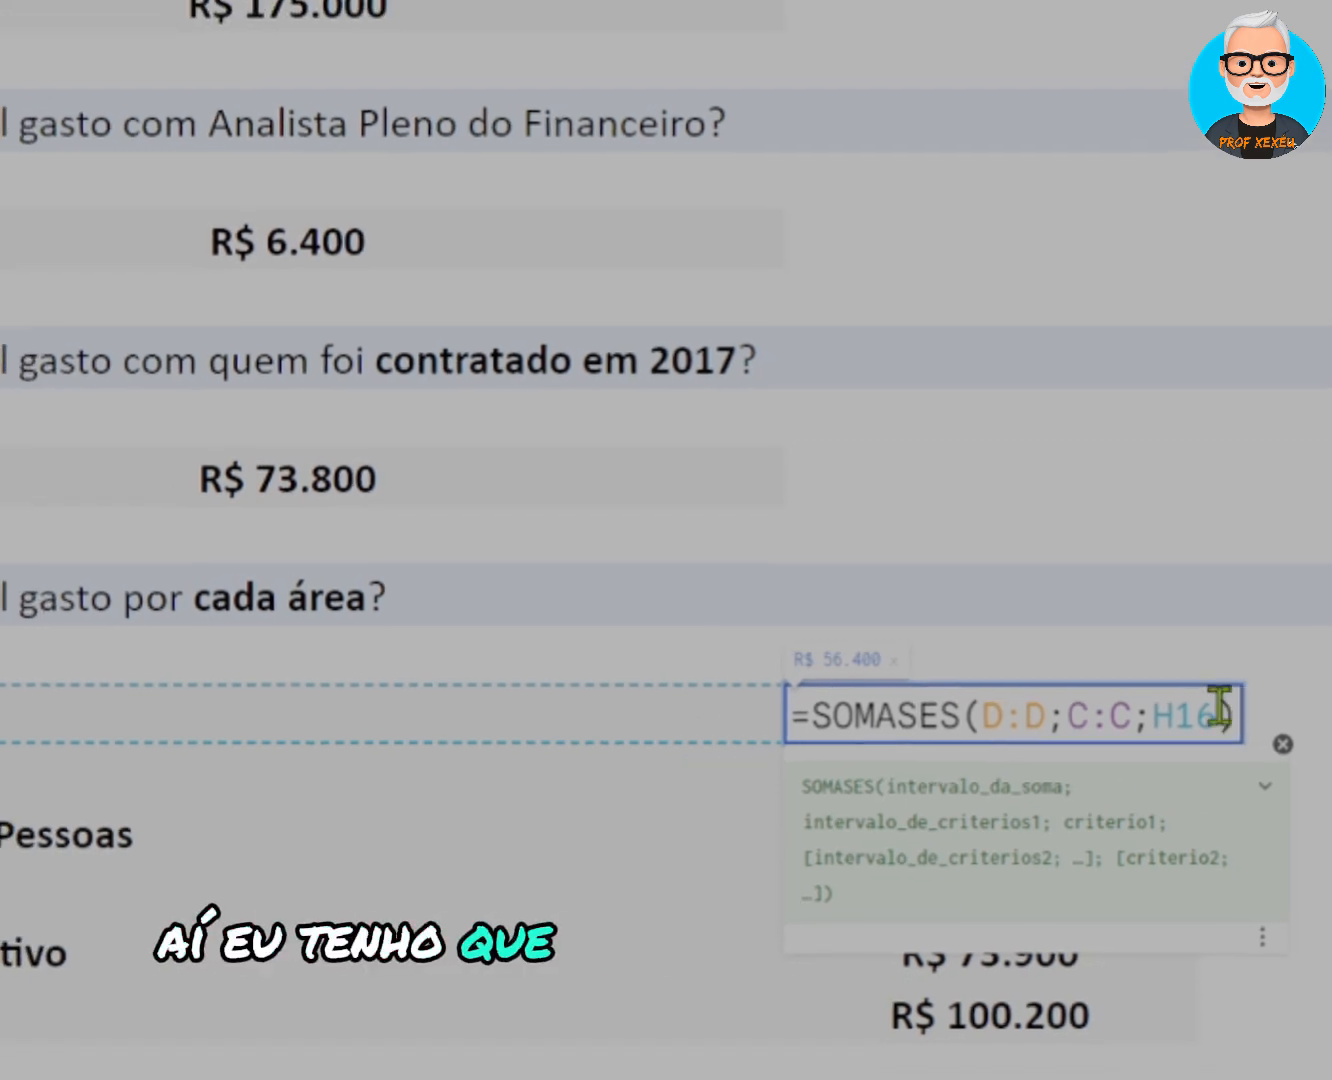
pyautogui.click(1222, 676)
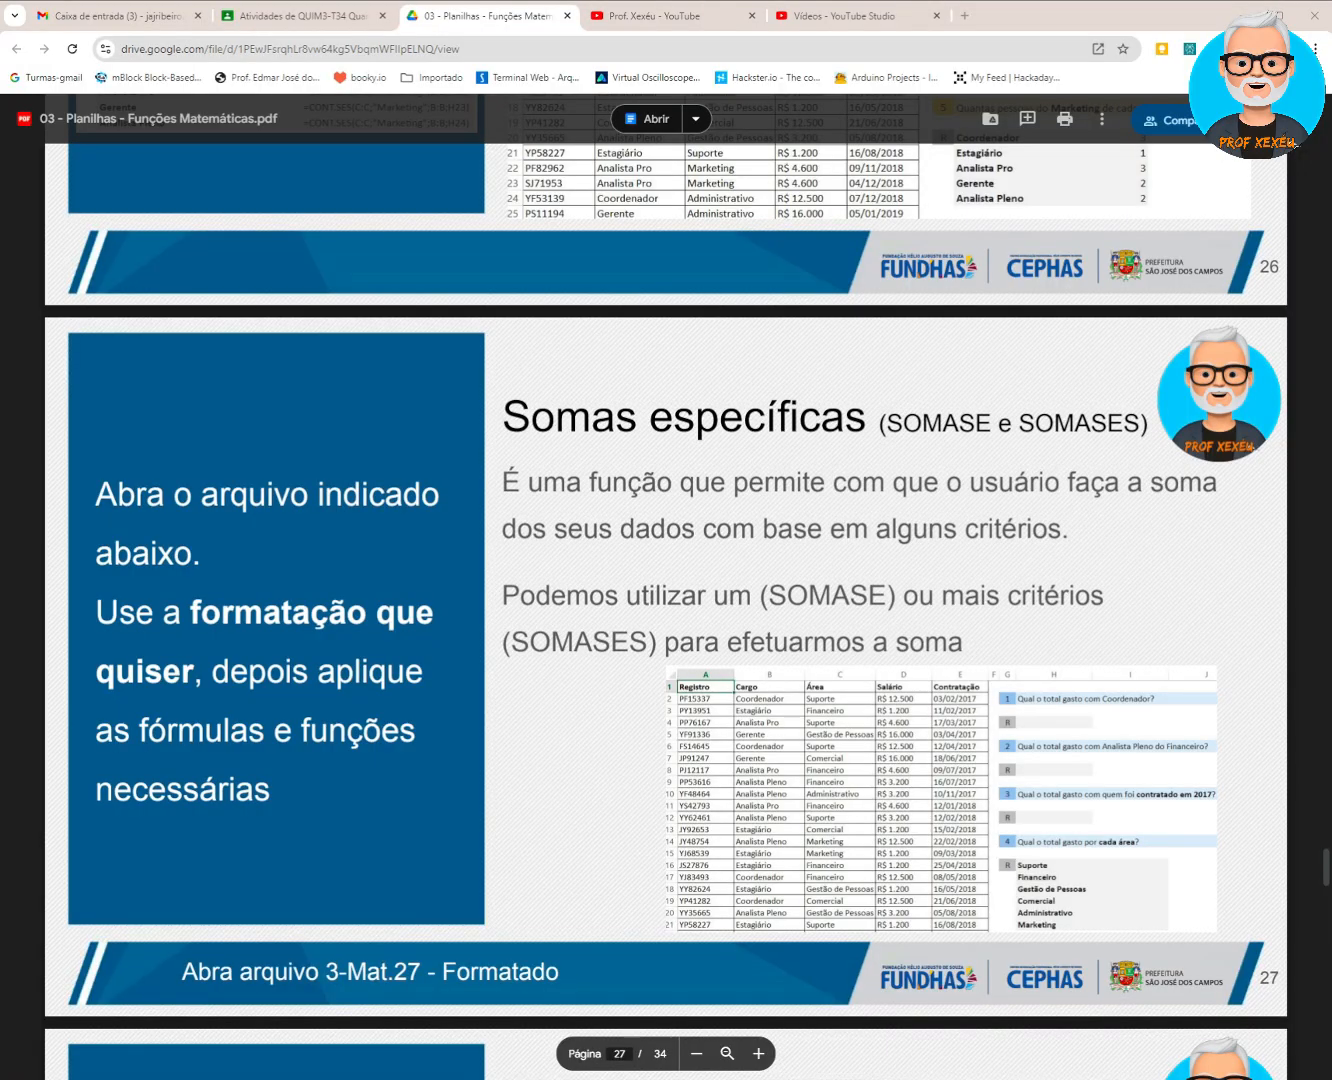
# - View the answer slide on page 28 of the PDF and review its SOMASES formulas with whole-column ranges
pyautogui.scroll(-10, 666, 588)
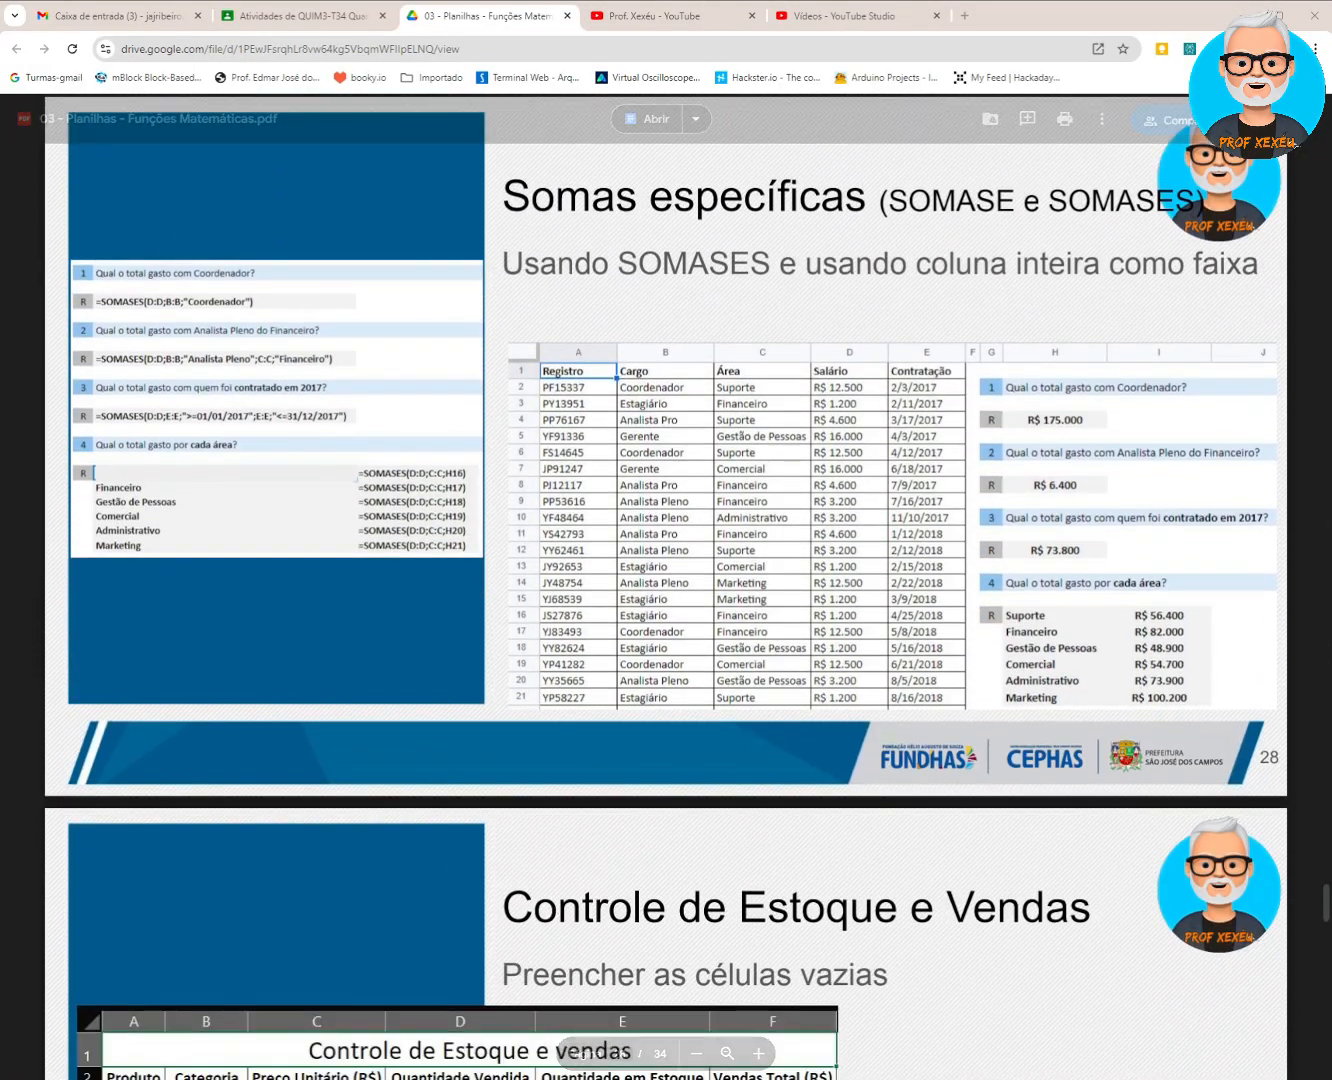
pyautogui.scroll(3, 666, 588)
pyautogui.scroll(-5, 666, 588)
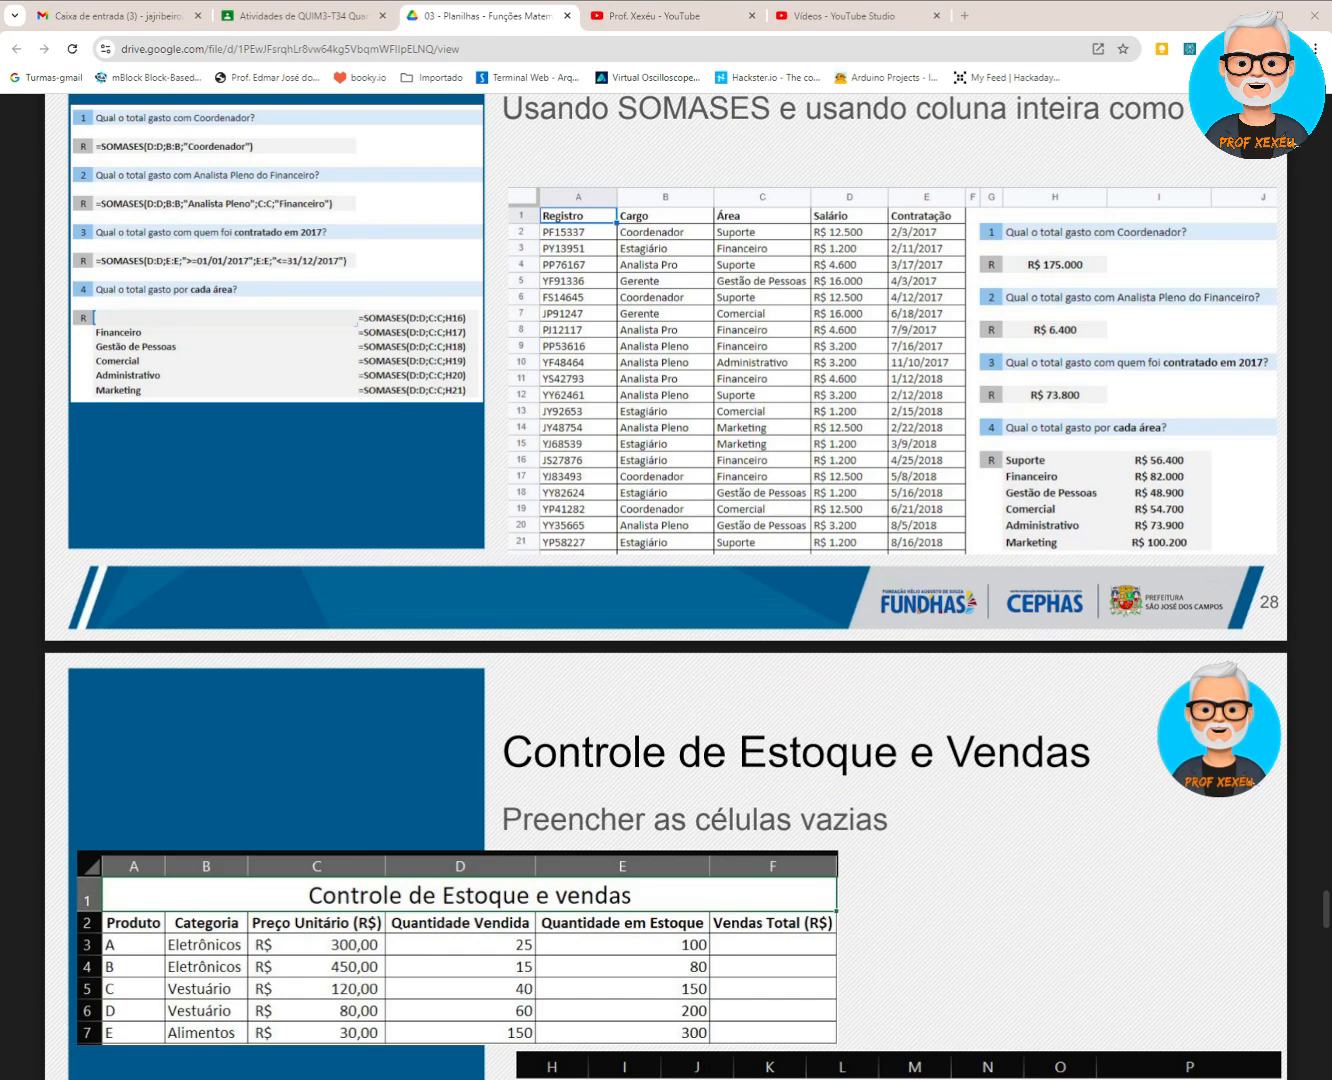
pyautogui.scroll(3, 666, 588)
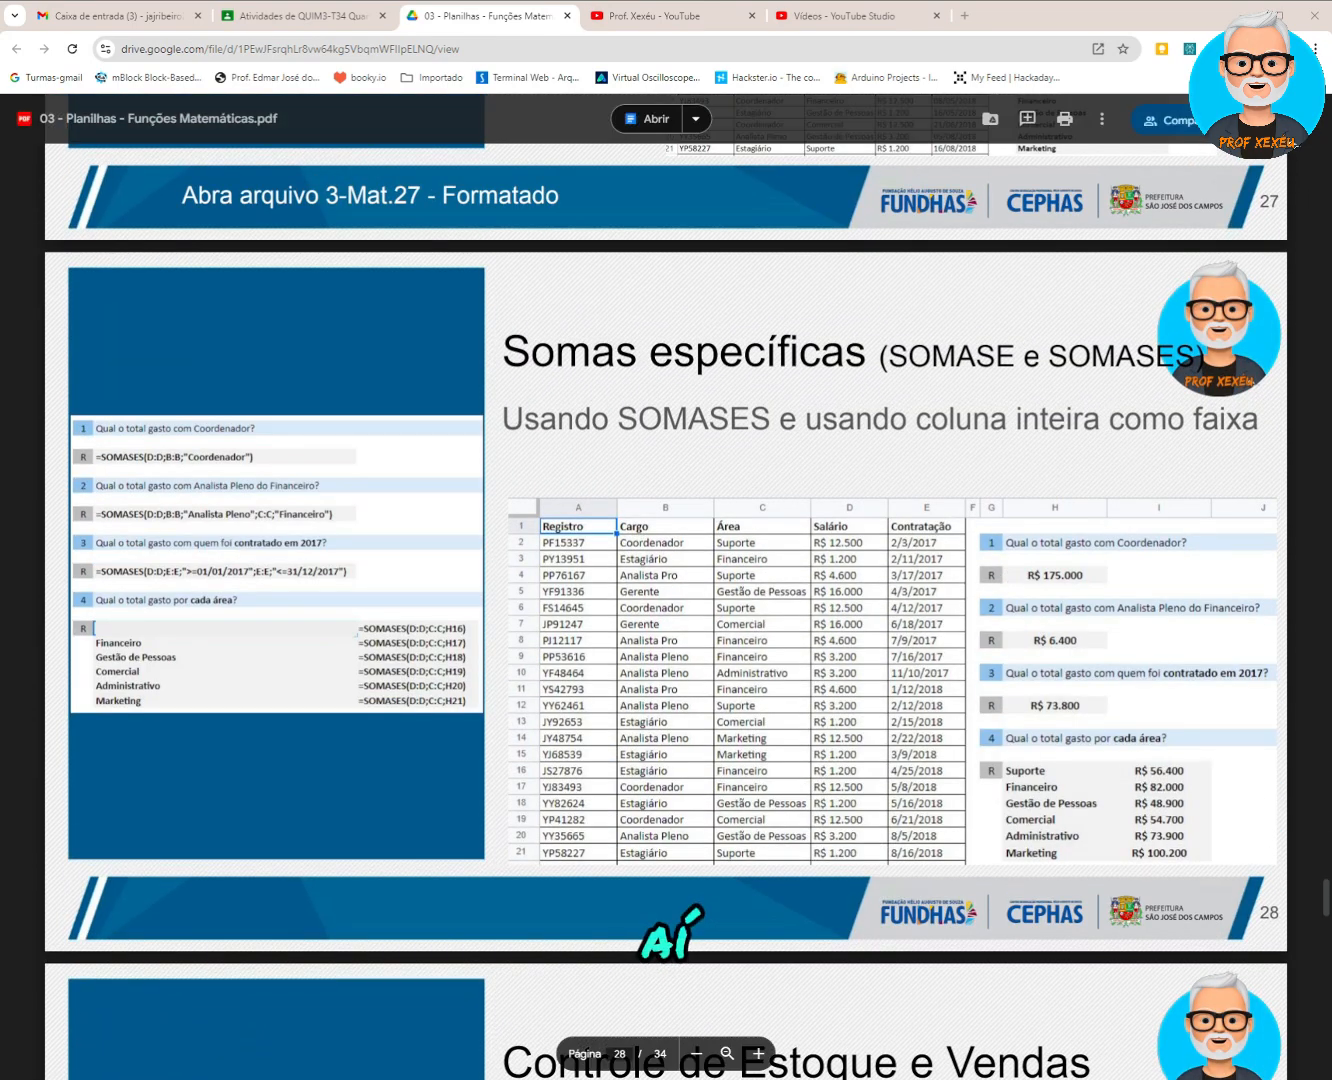
pyautogui.scroll(-5, 666, 588)
pyautogui.scroll(3, 666, 588)
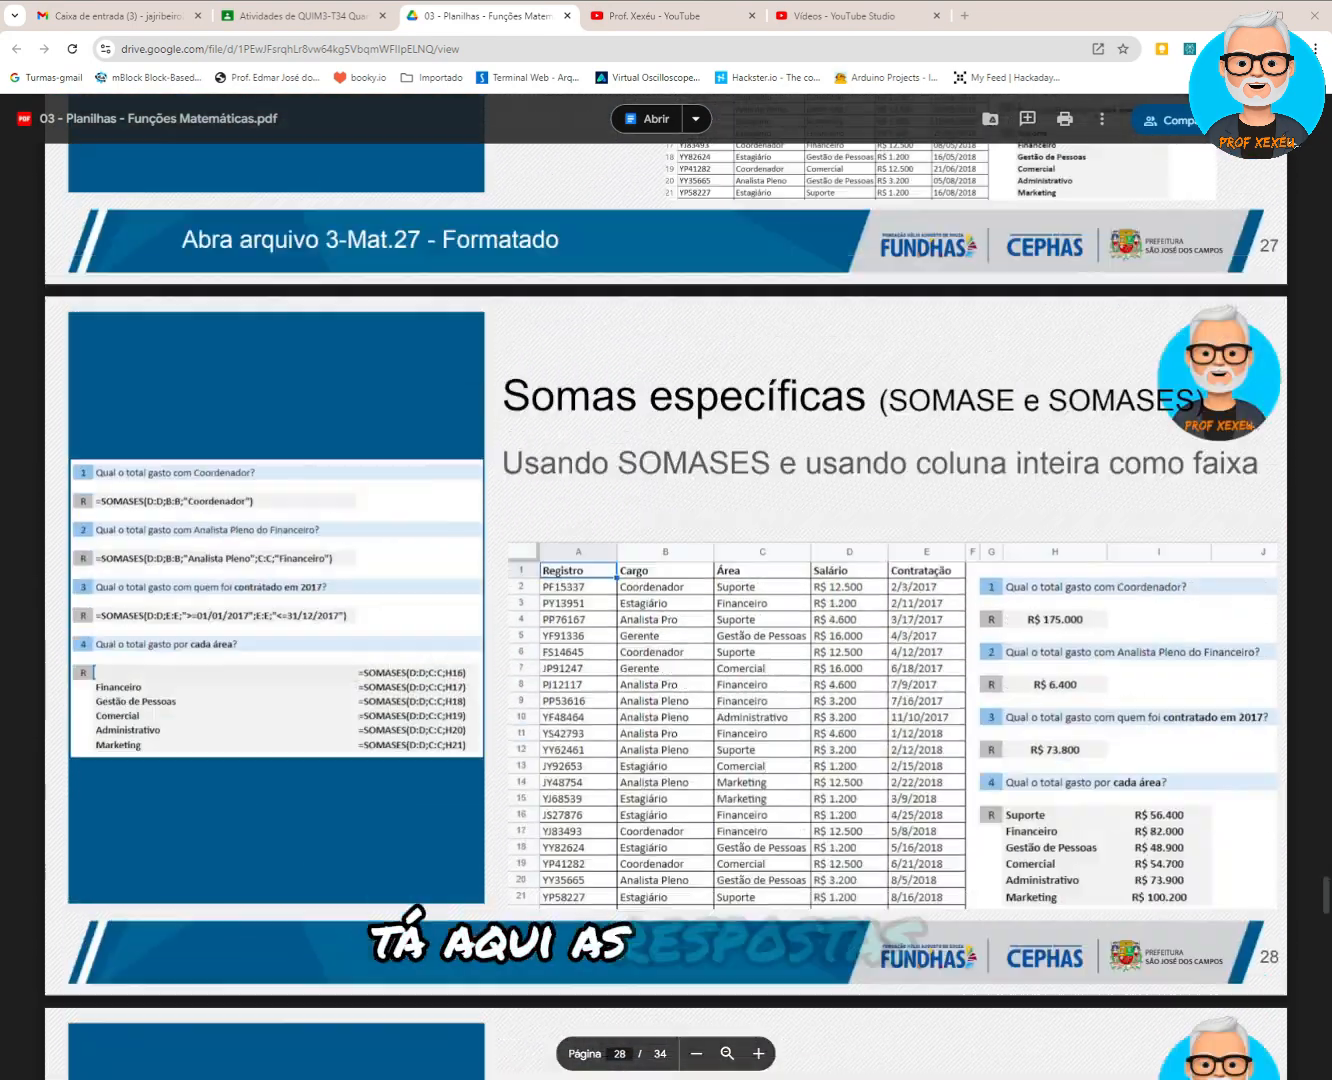
pyautogui.scroll(-1, 666, 588)
pyautogui.scroll(-5, 666, 588)
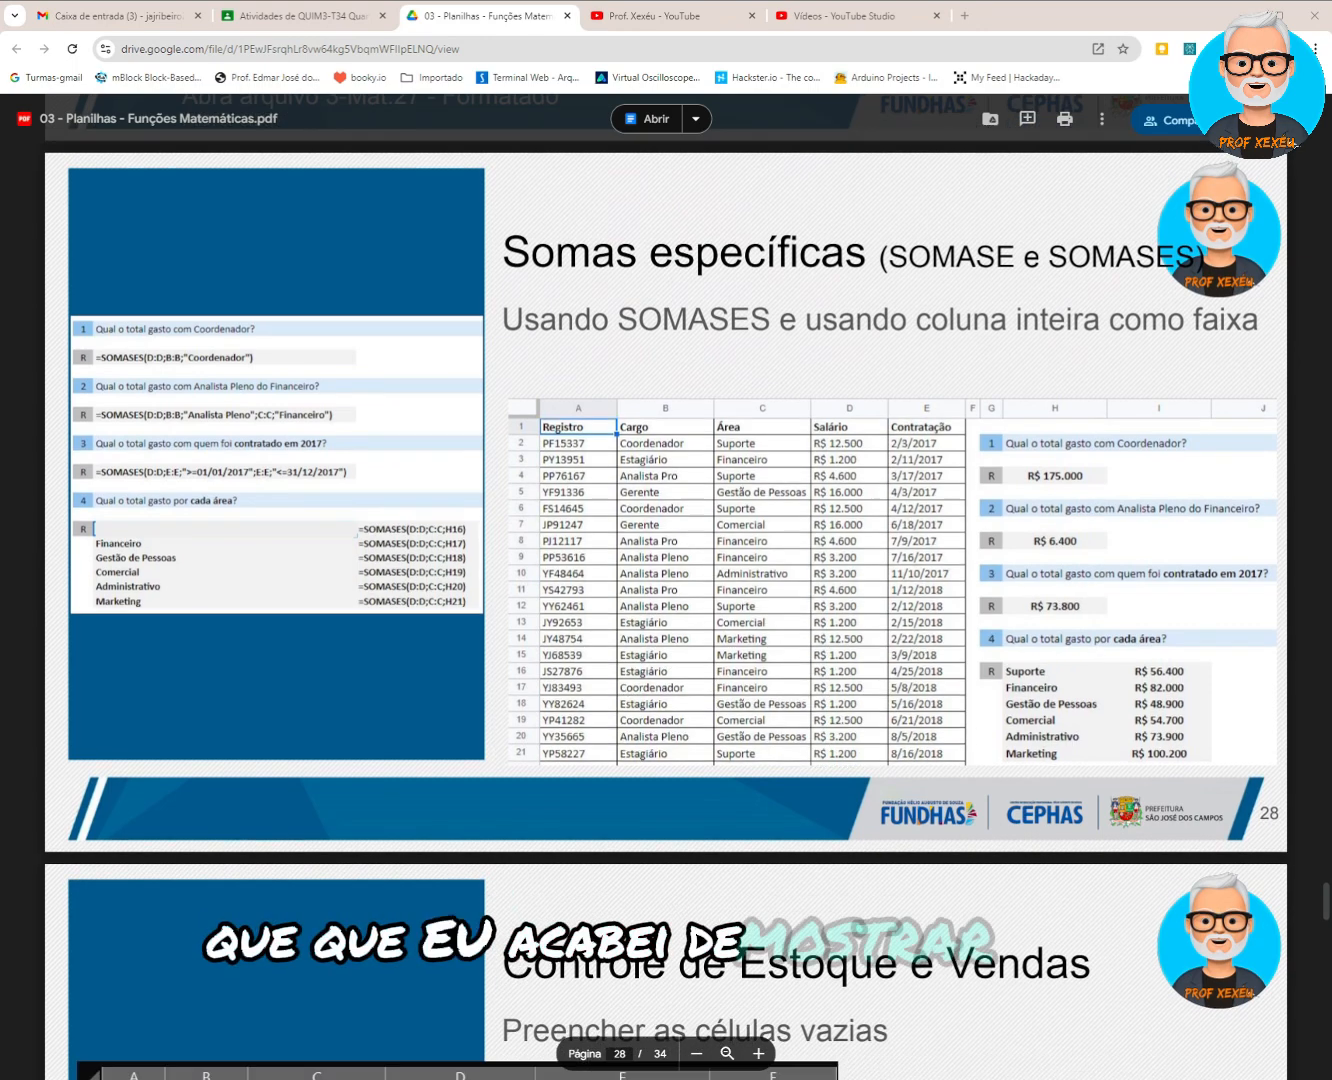
# - View the Controle de Estoque e Vendas exercise on page 29 and review its answer formulas on page 30
pyautogui.scroll(-2, 666, 588)
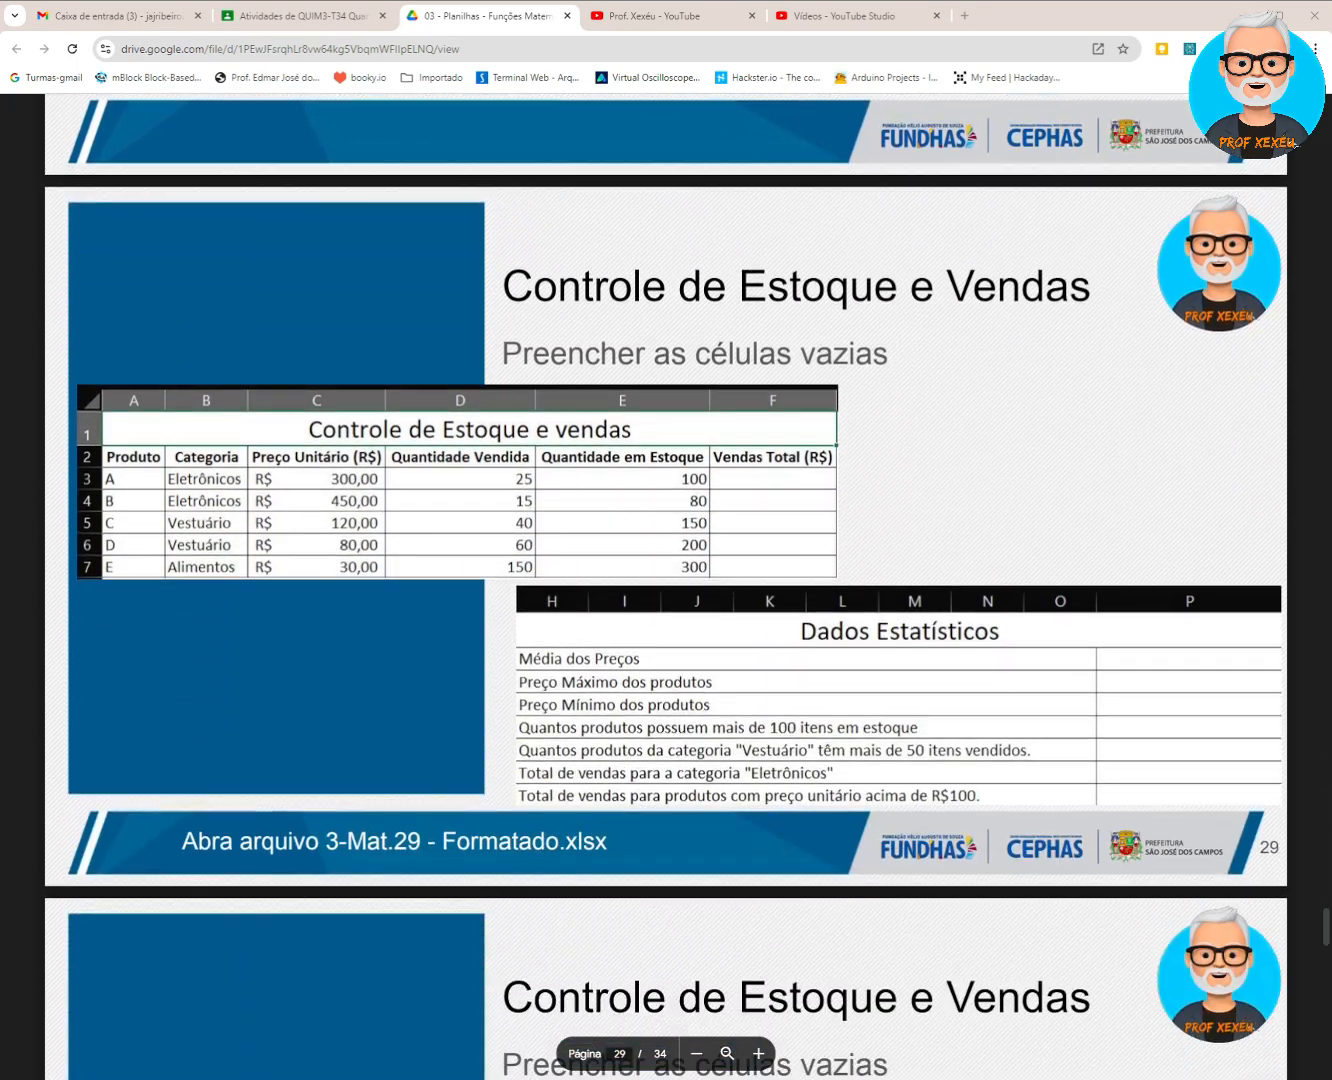
pyautogui.scroll(-1, 666, 588)
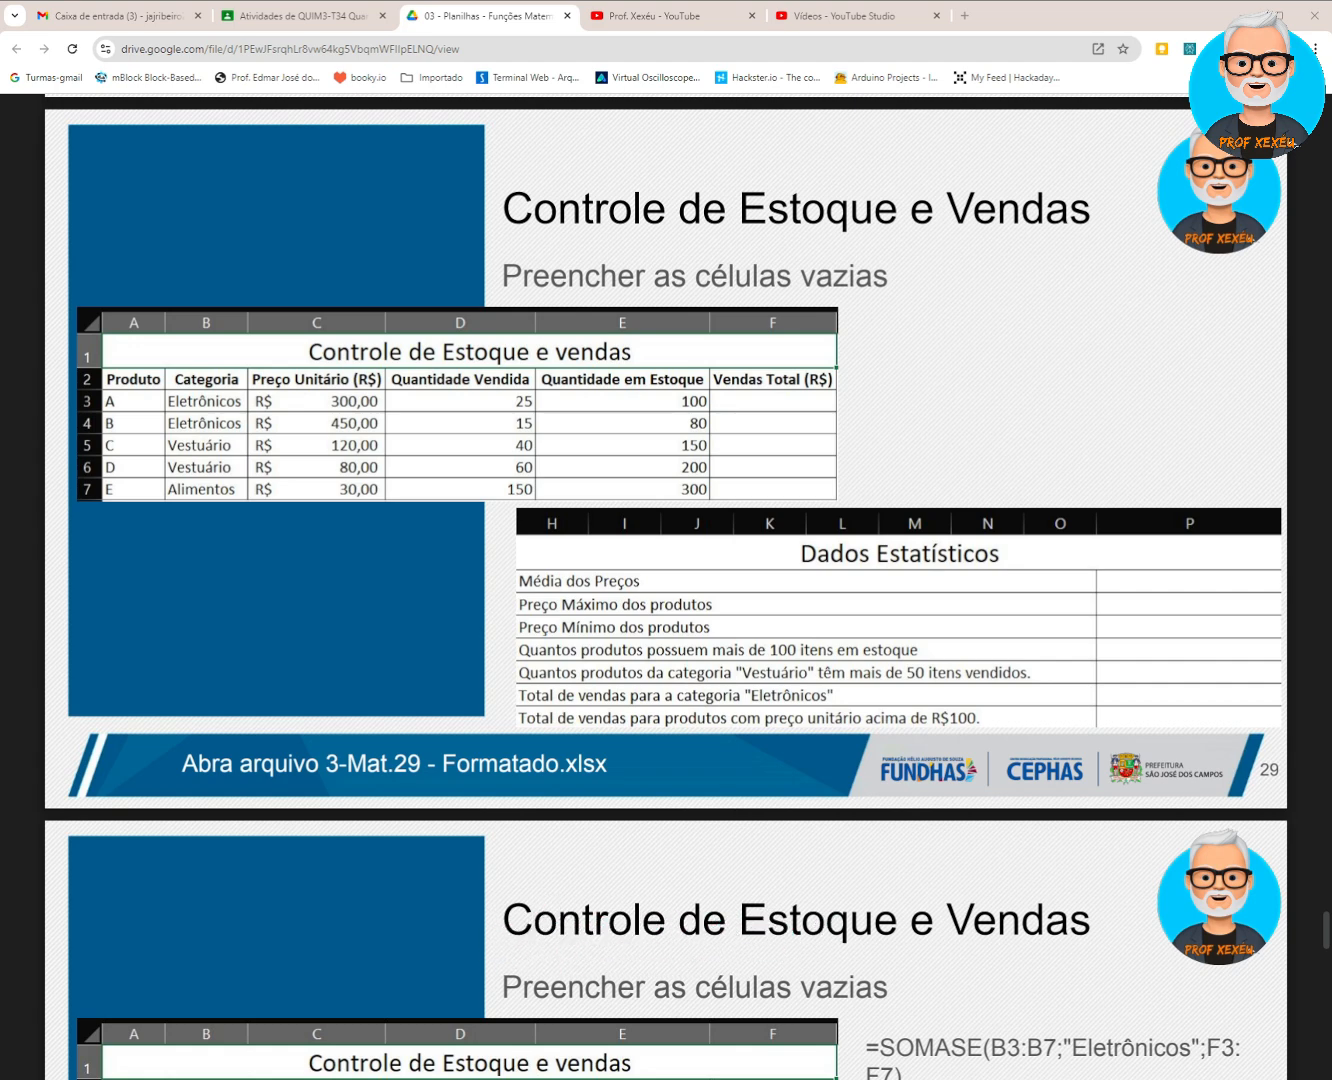
pyautogui.scroll(-7, 666, 588)
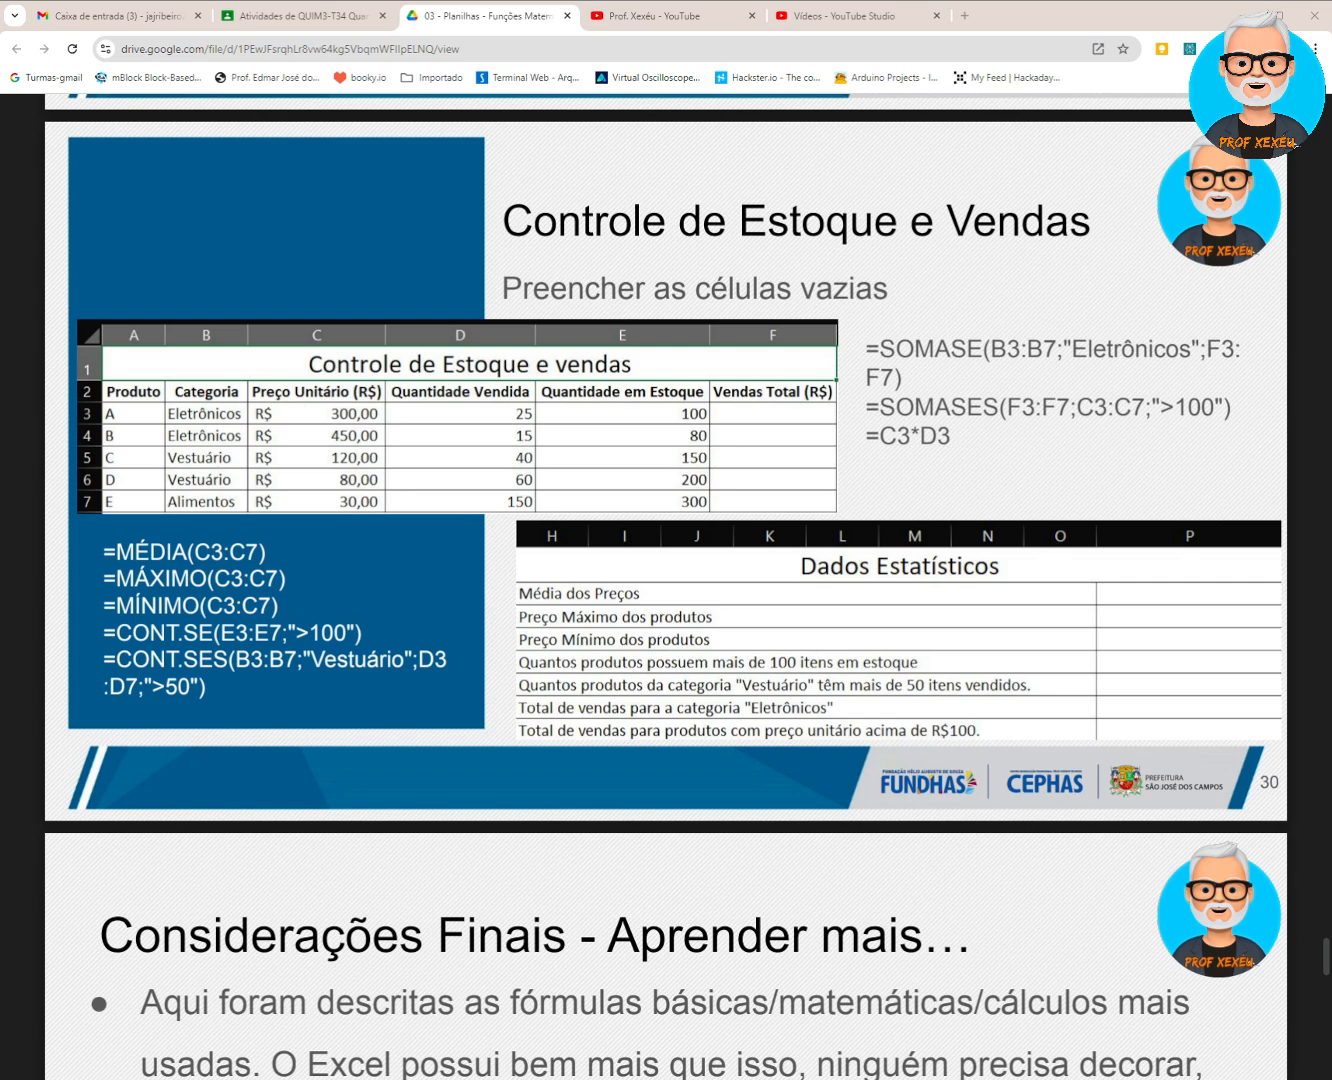
pyautogui.scroll(2, 666, 588)
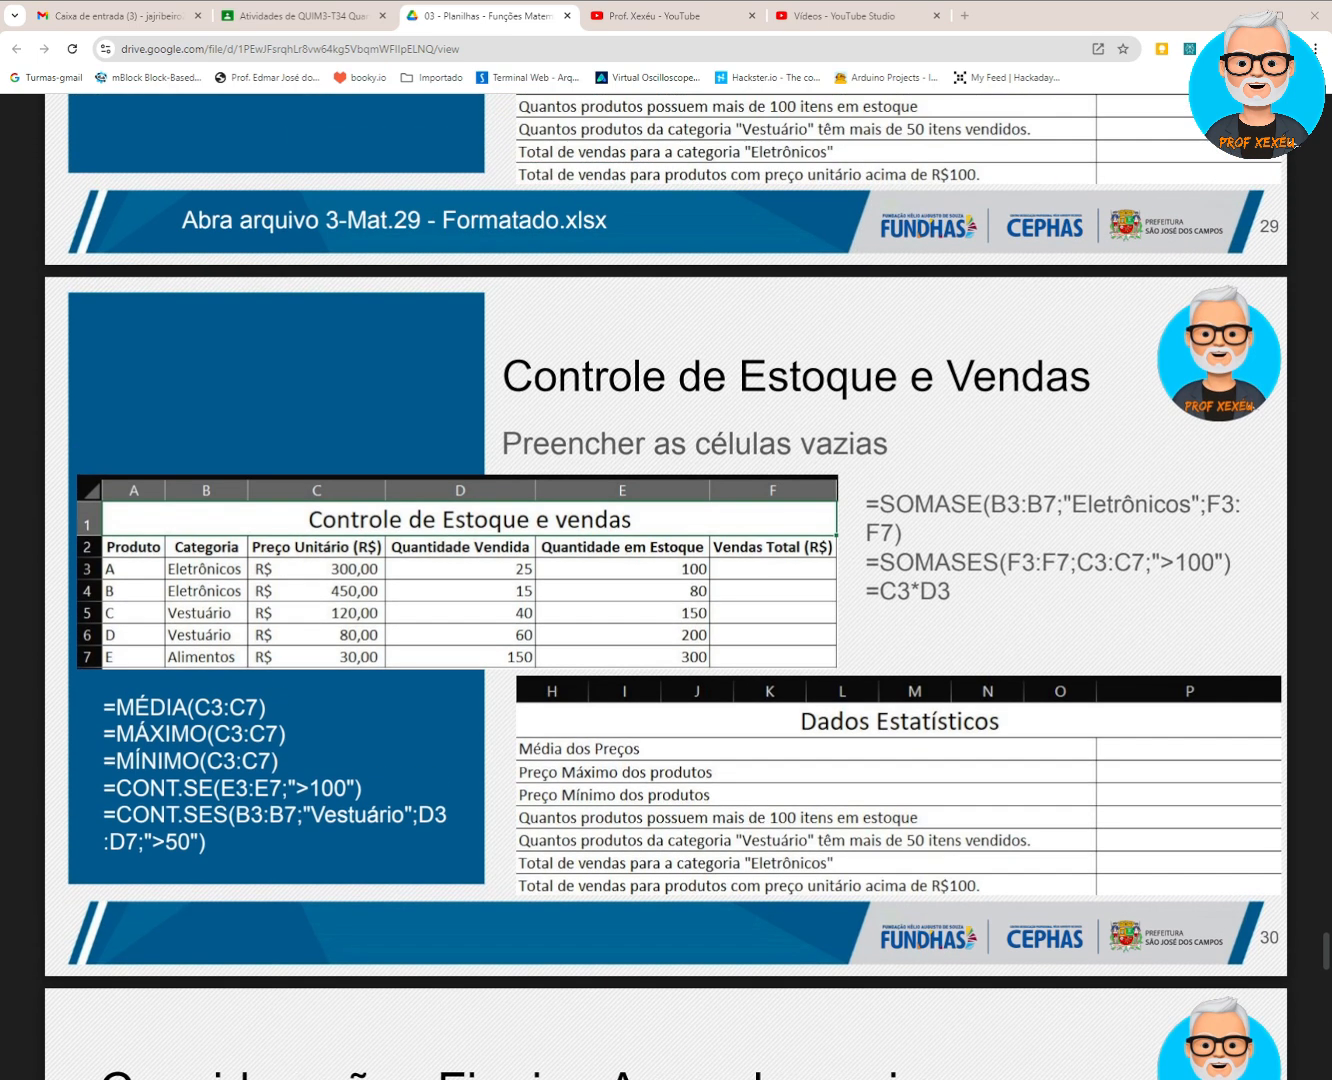